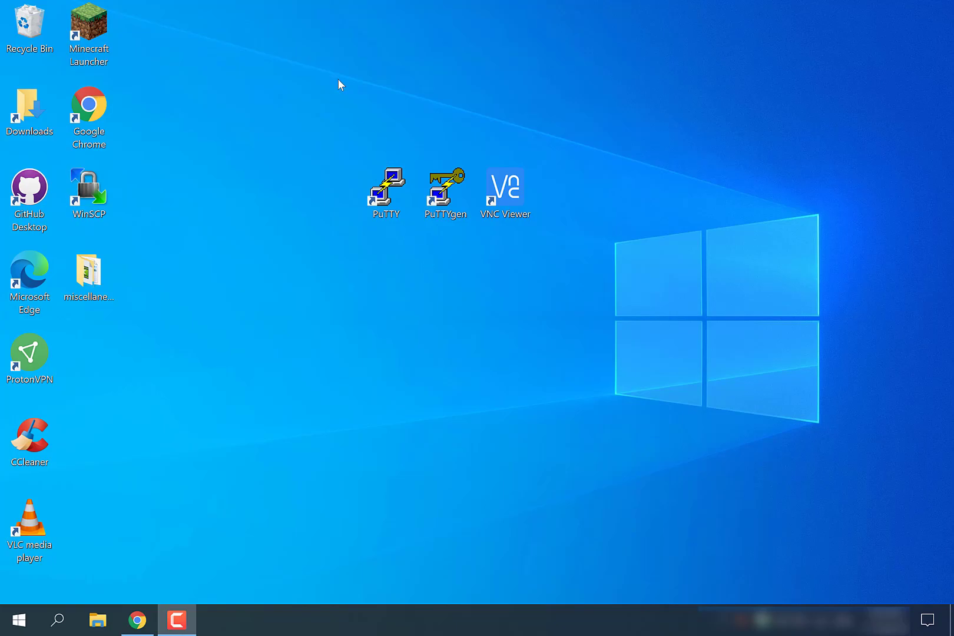
{"action": "left_click_drag", "start_coordinate": [338, 79], "coordinate": [592, 269]}
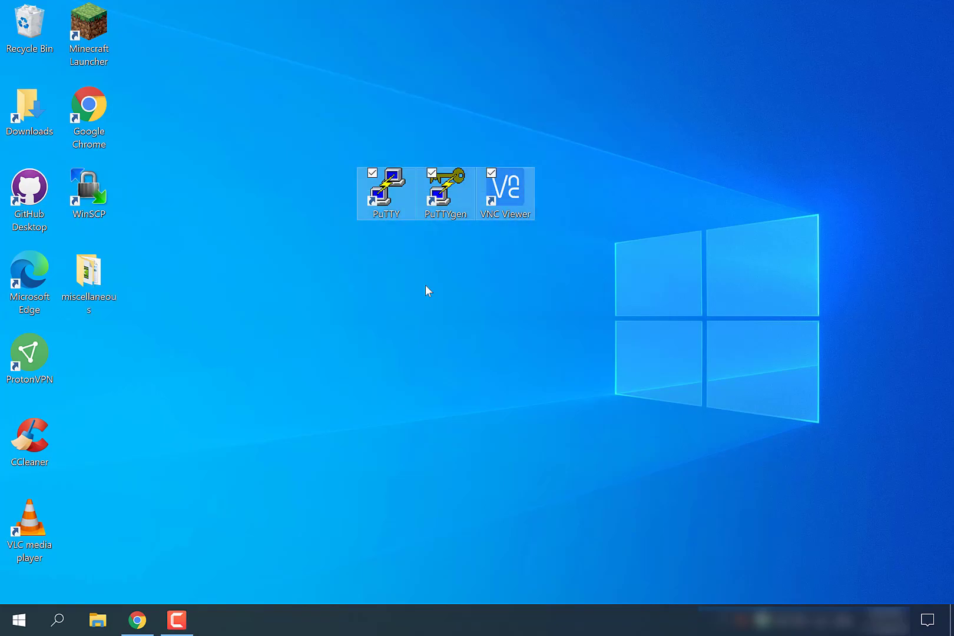
{"action": "left_click", "coordinate": [483, 241]}
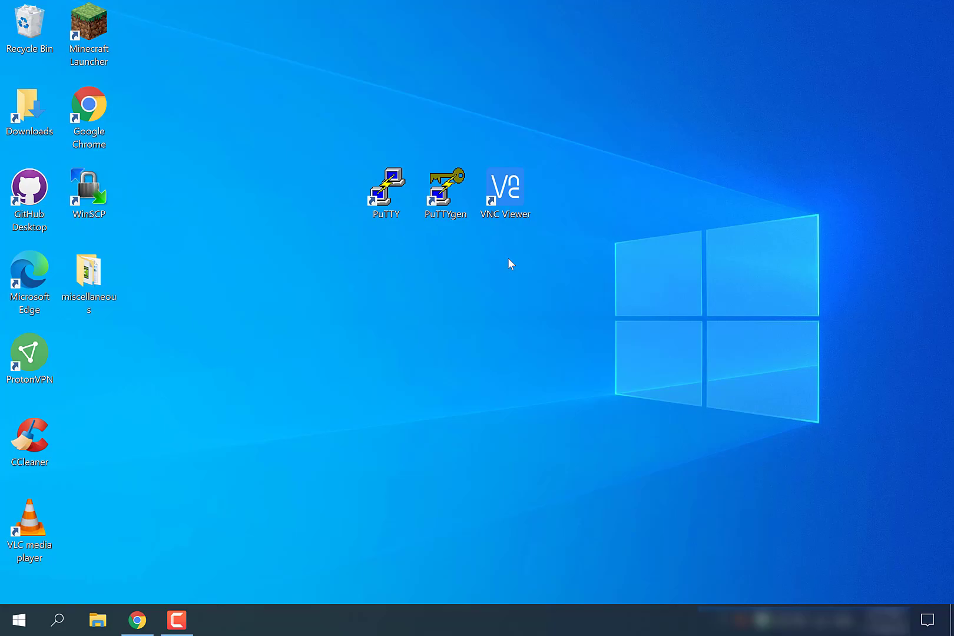
- Switch to Chrome and download the 64-bit PuTTY 0.74 Windows installer (putty-64bit-0.74-installer.msi) by way of putty.org
{"action": "left_click", "coordinate": [137, 624]}
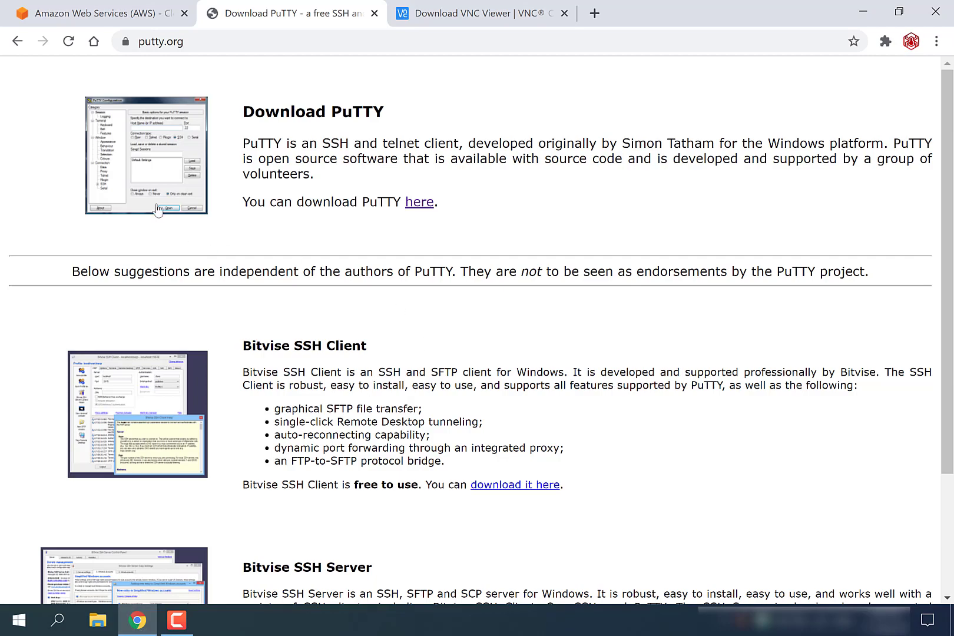
{"action": "double_click", "coordinate": [202, 41]}
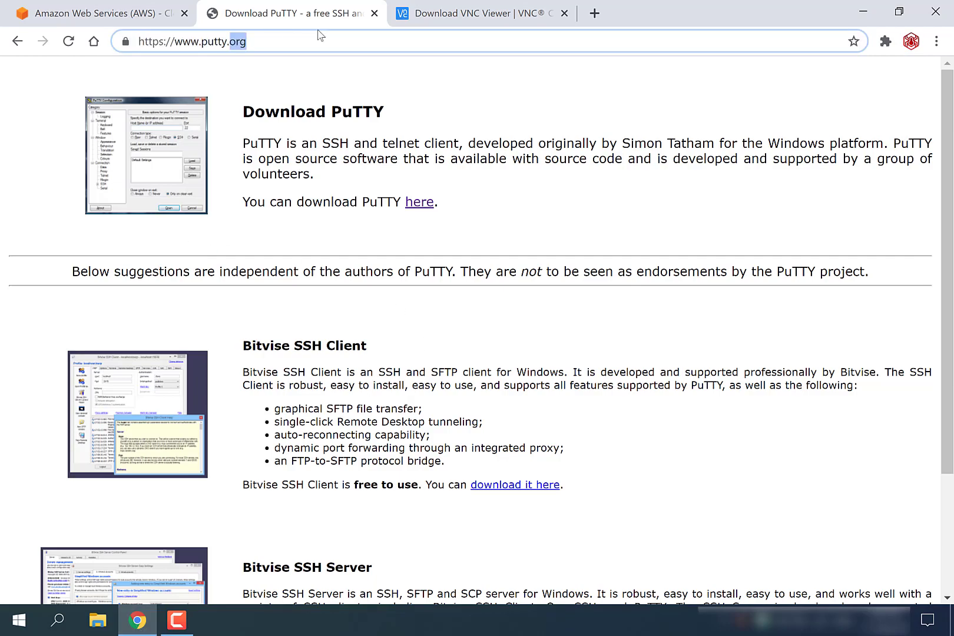
{"action": "left_click", "coordinate": [469, 113]}
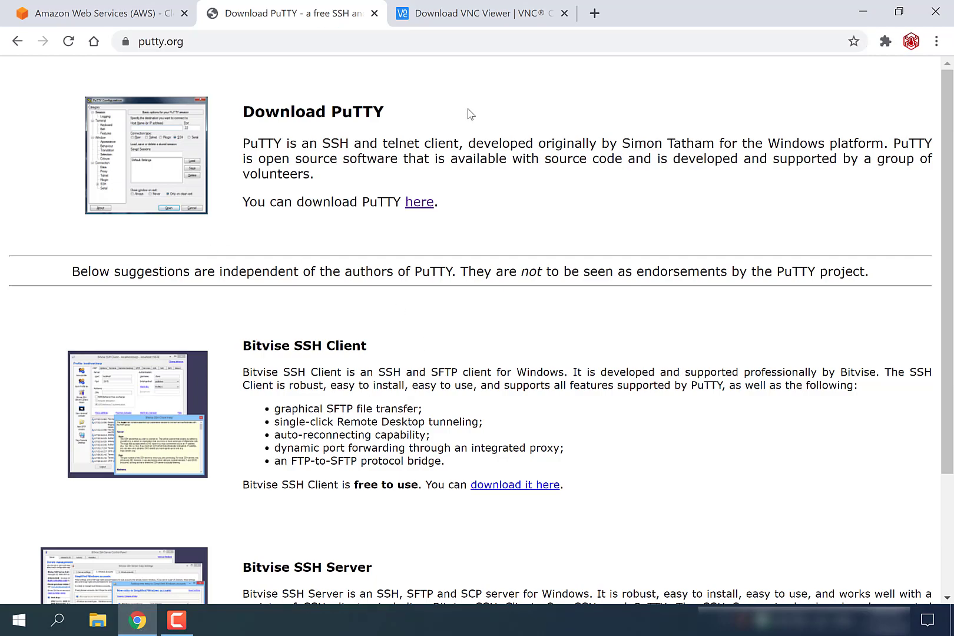
{"action": "left_click", "coordinate": [428, 208]}
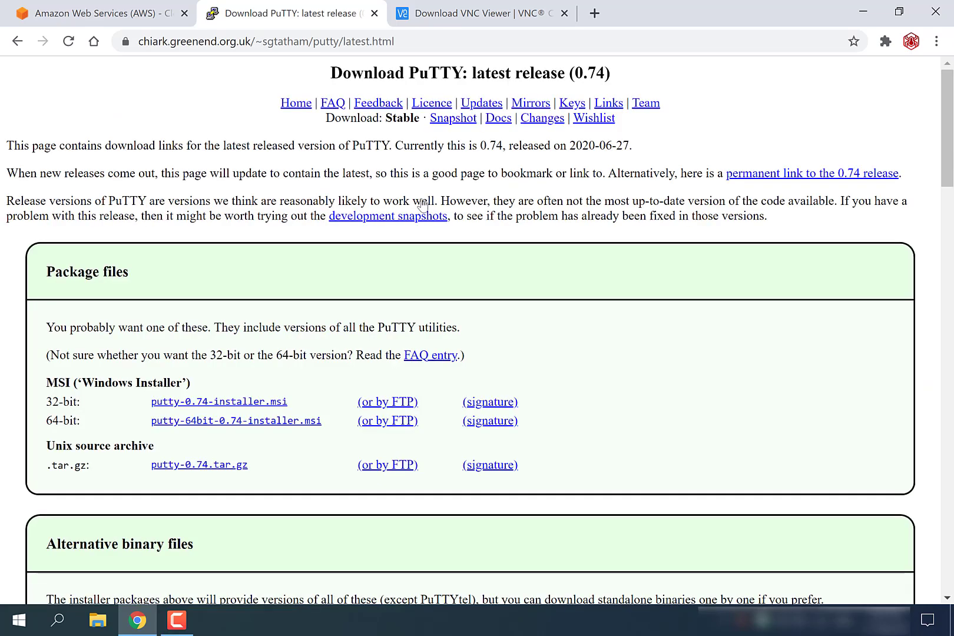
{"action": "left_click", "coordinate": [268, 423]}
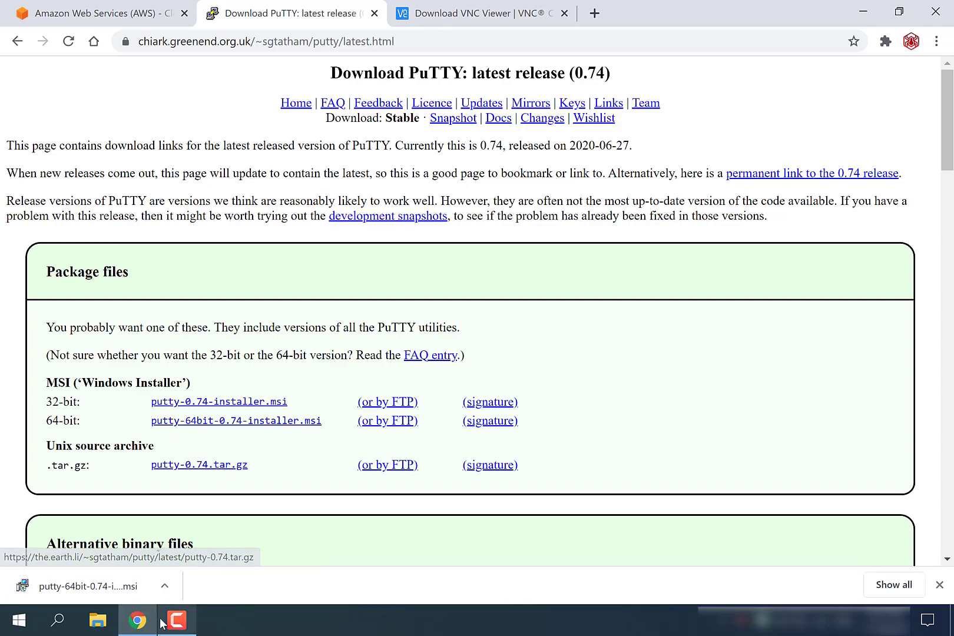
{"action": "left_click", "coordinate": [169, 597]}
{"action": "left_click", "coordinate": [200, 492]}
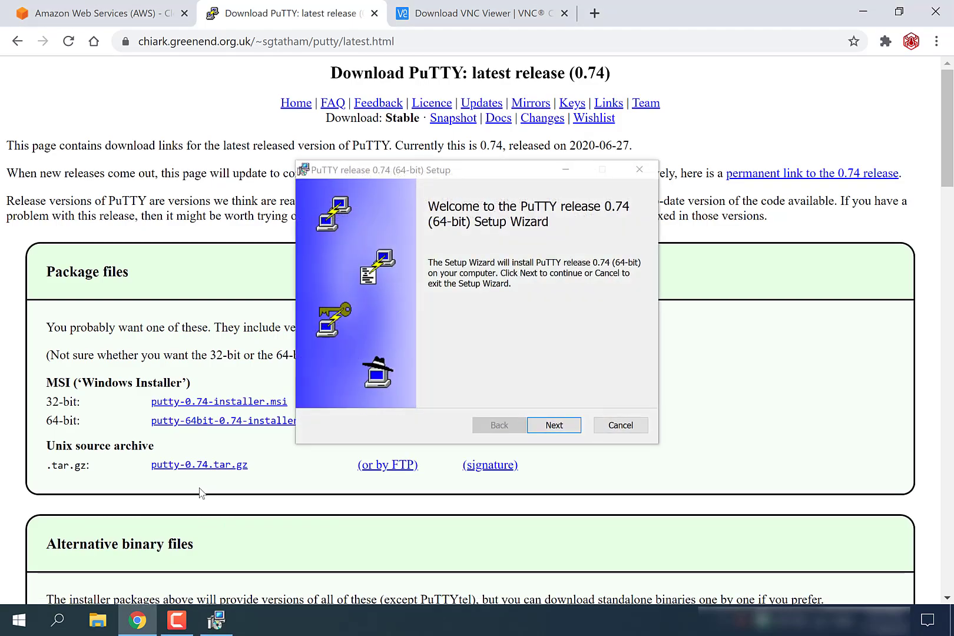
{"action": "left_click", "coordinate": [572, 396]}
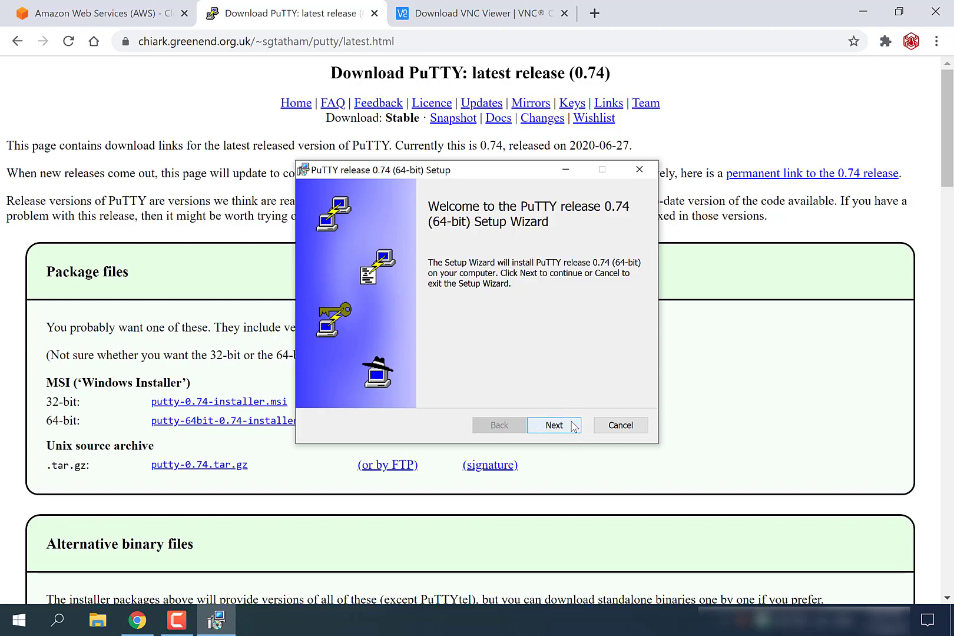
{"action": "left_click", "coordinate": [616, 426]}
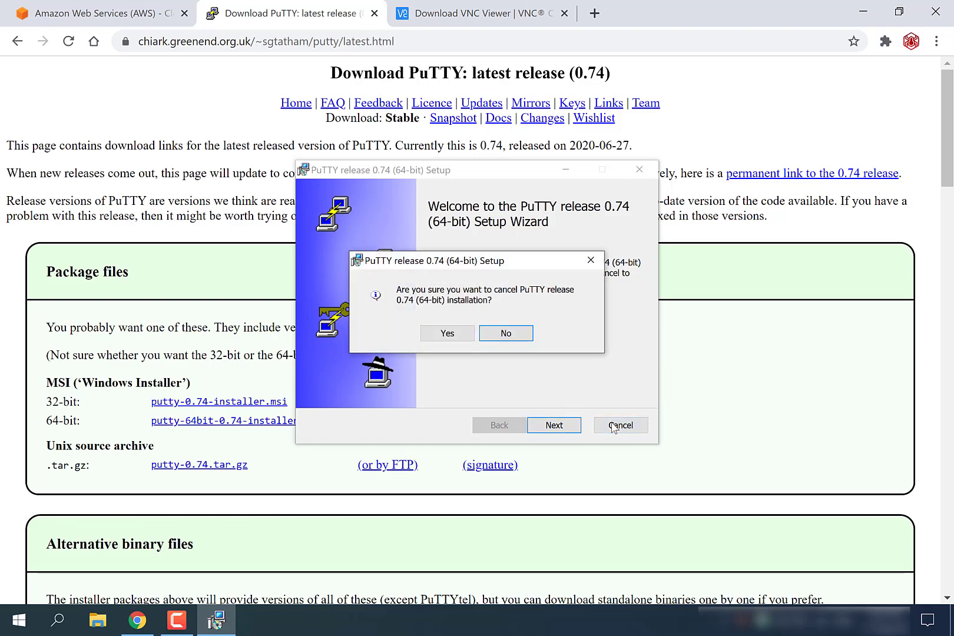
{"action": "left_click", "coordinate": [448, 334]}
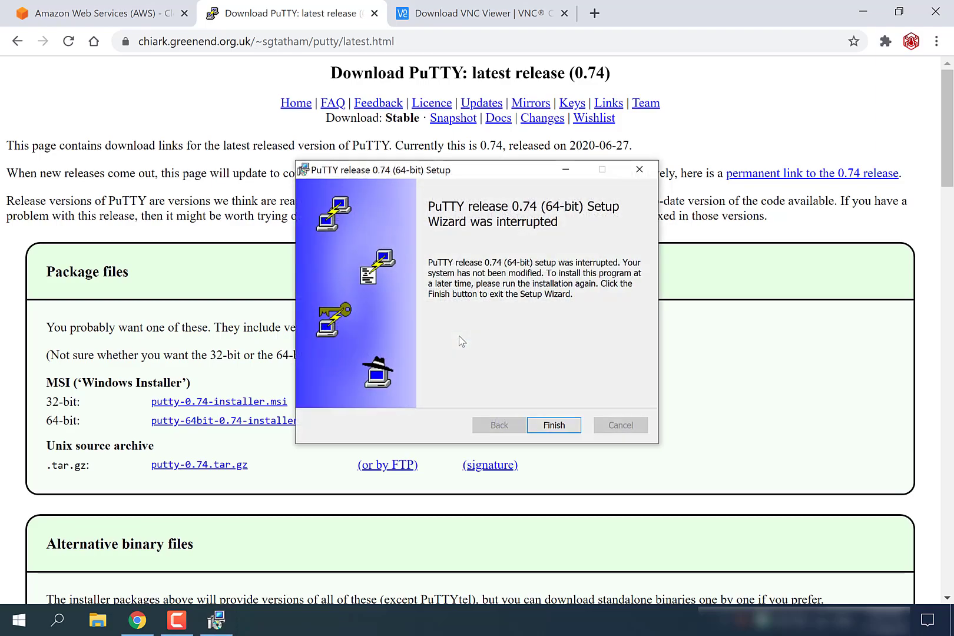
{"action": "left_click", "coordinate": [553, 430]}
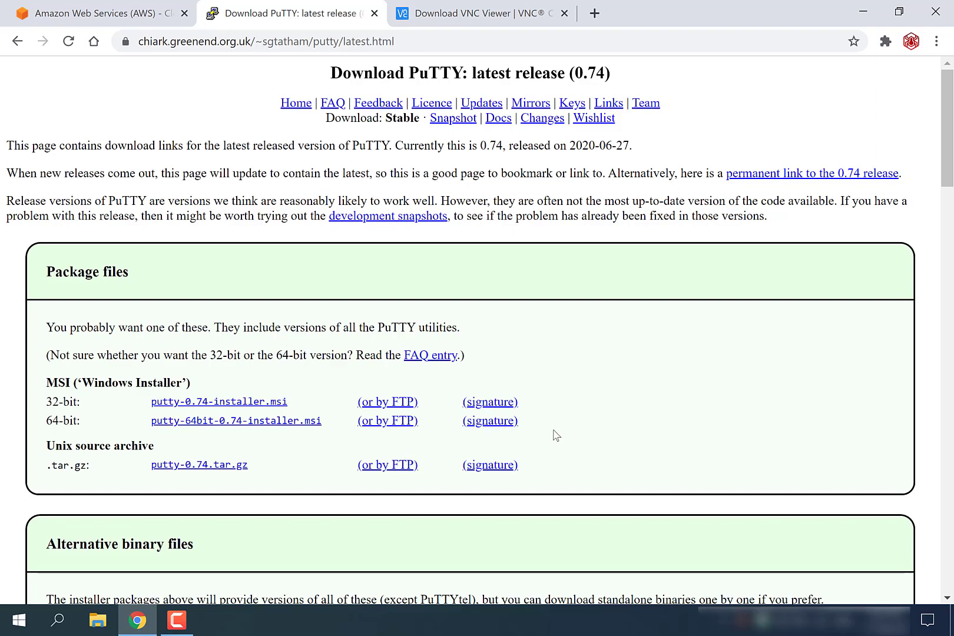
- Download the Windows version of VNC Viewer from the RealVNC download page
{"action": "left_click", "coordinate": [478, 14]}
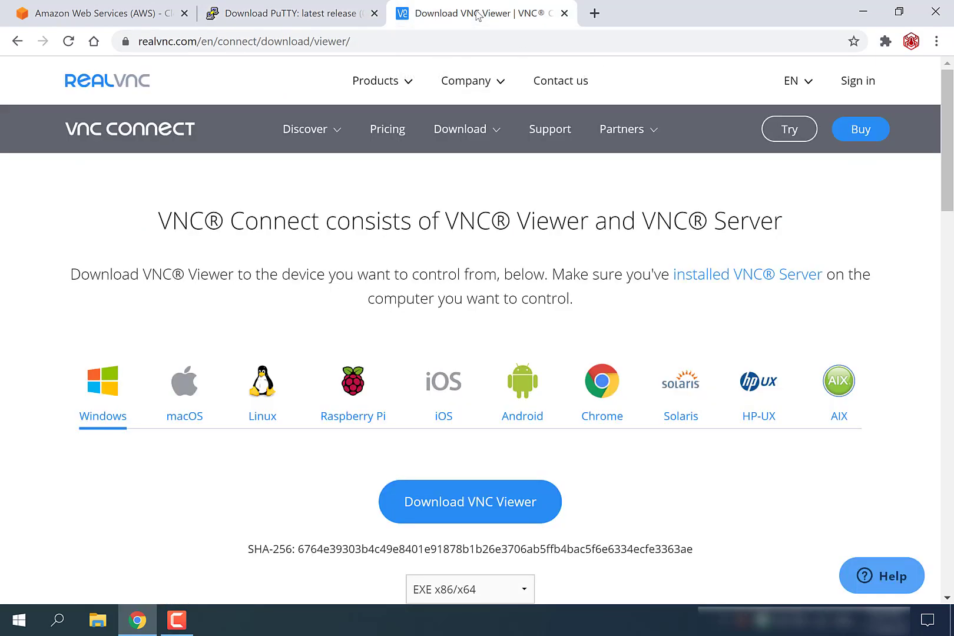
{"action": "double_click", "coordinate": [403, 40]}
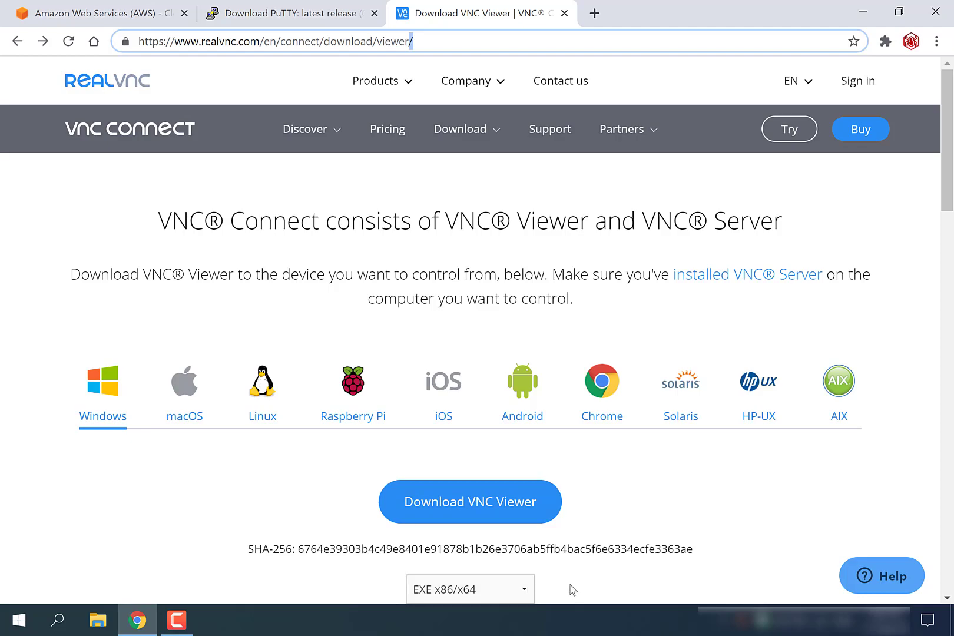
{"action": "left_click", "coordinate": [490, 524]}
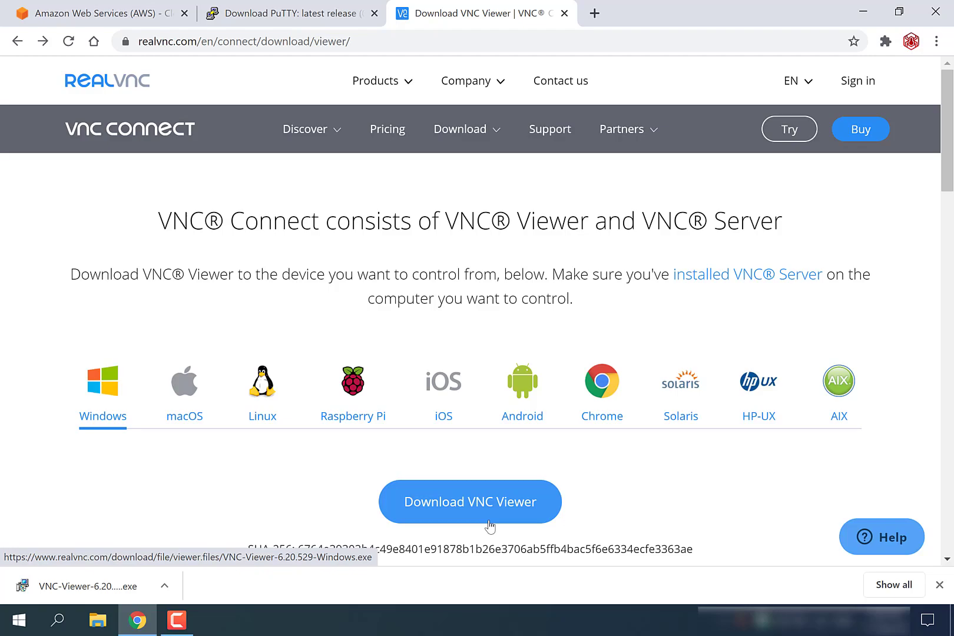
{"action": "left_click", "coordinate": [166, 584]}
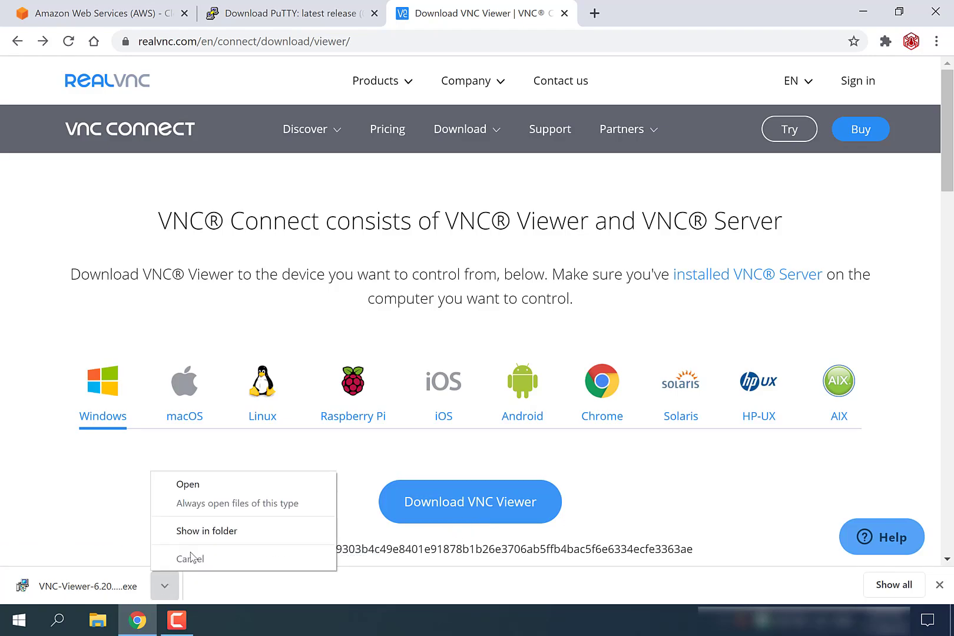
{"action": "left_click", "coordinate": [240, 483]}
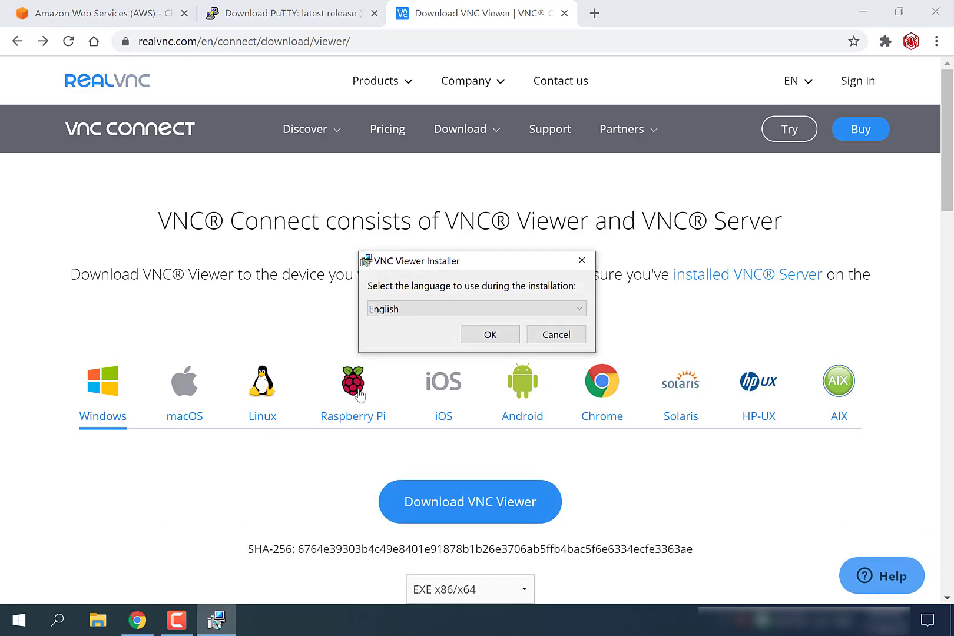
{"action": "left_click", "coordinate": [482, 314]}
{"action": "left_click", "coordinate": [482, 314]}
{"action": "left_click", "coordinate": [495, 335]}
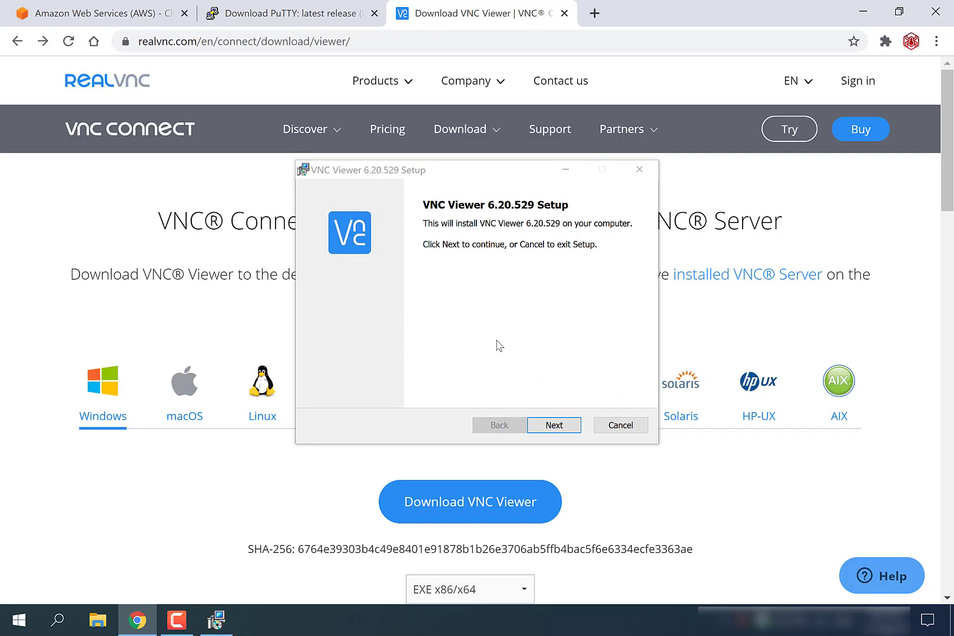
{"action": "left_click", "coordinate": [500, 346]}
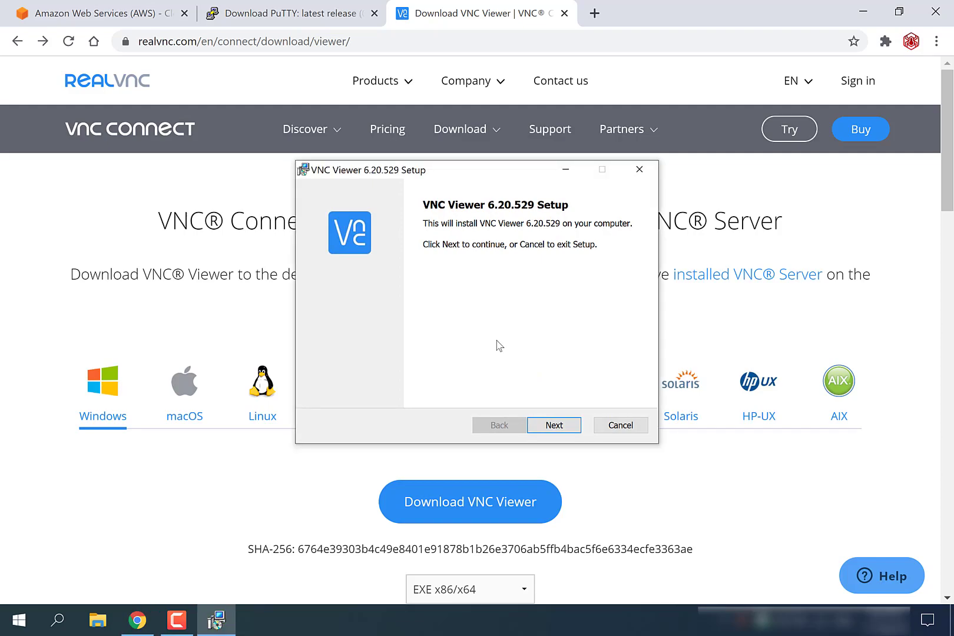
{"action": "left_click", "coordinate": [623, 428]}
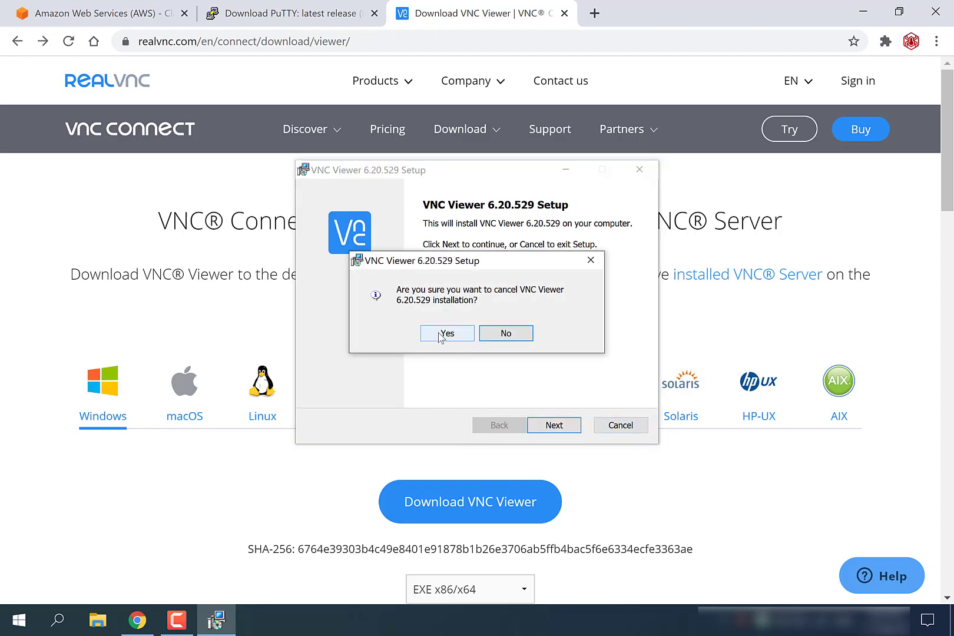
{"action": "left_click", "coordinate": [443, 334]}
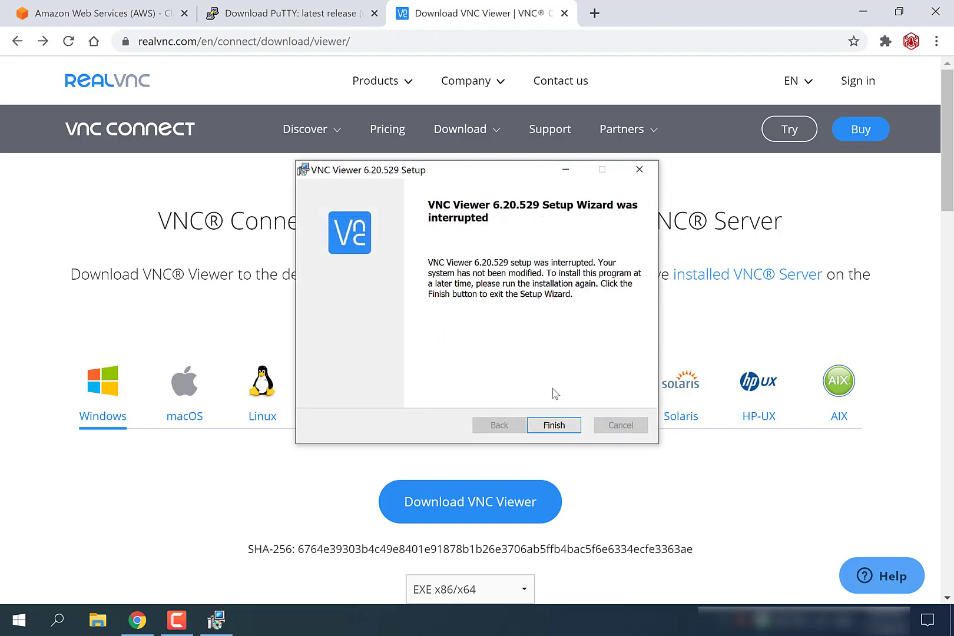
{"action": "left_click", "coordinate": [554, 426]}
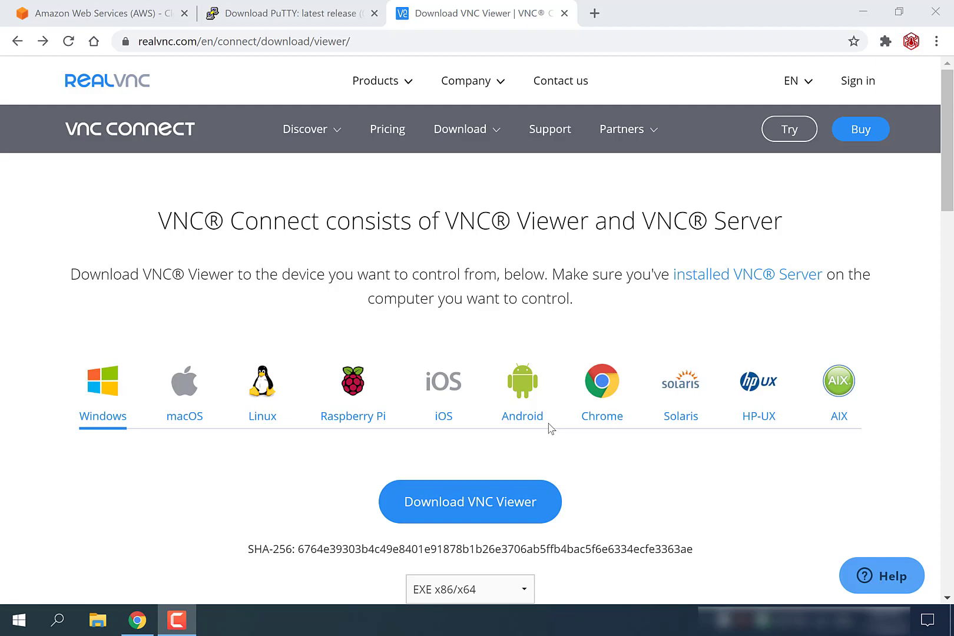
- Open the AWS console sign-in page from the aws.amazon.com home page
{"action": "left_click", "coordinate": [127, 20]}
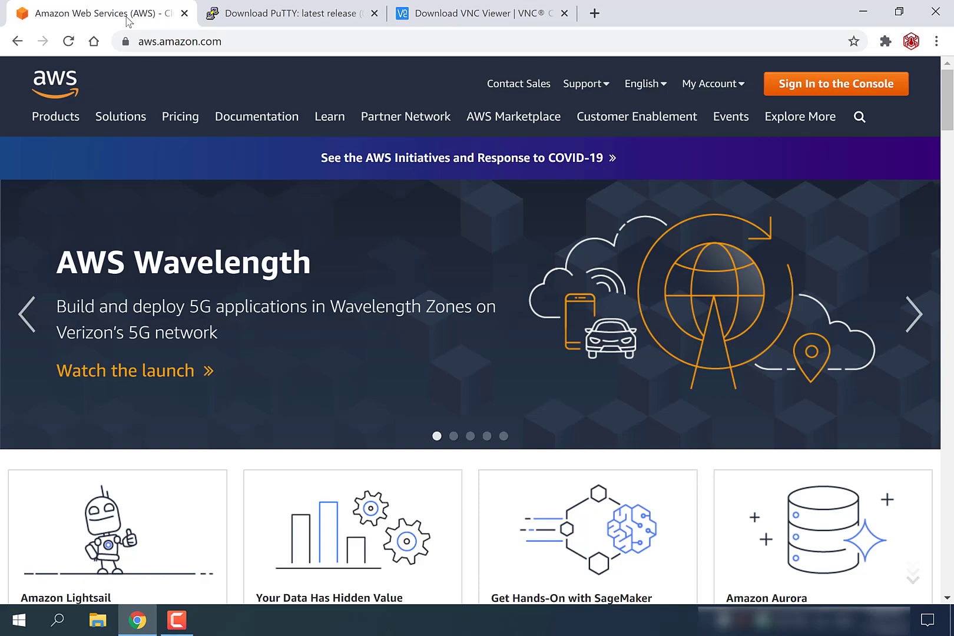
{"action": "left_click", "coordinate": [256, 42]}
{"action": "left_click", "coordinate": [256, 43]}
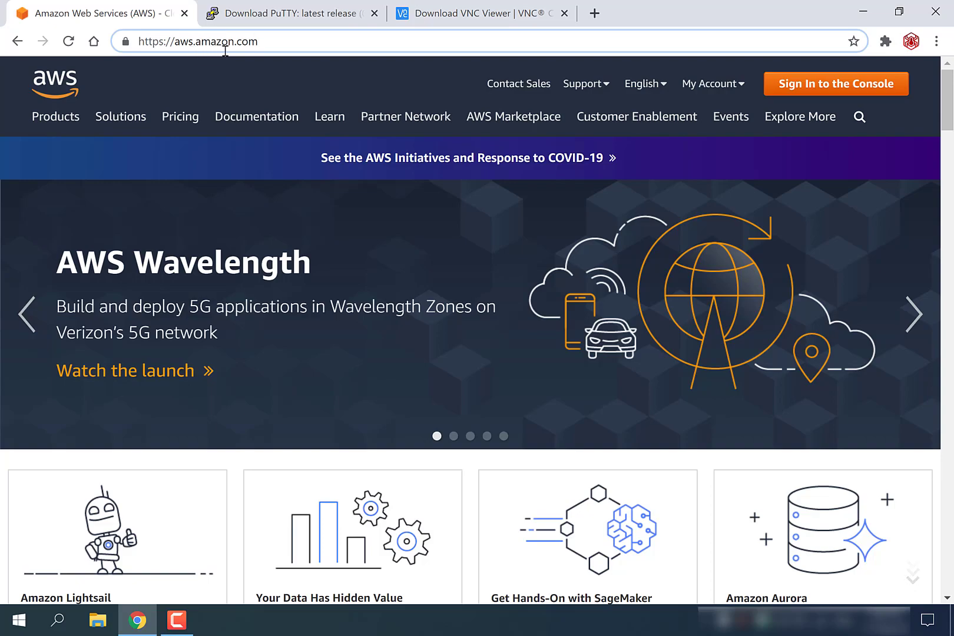
{"action": "left_click_drag", "start_coordinate": [414, 260], "coordinate": [380, 217]}
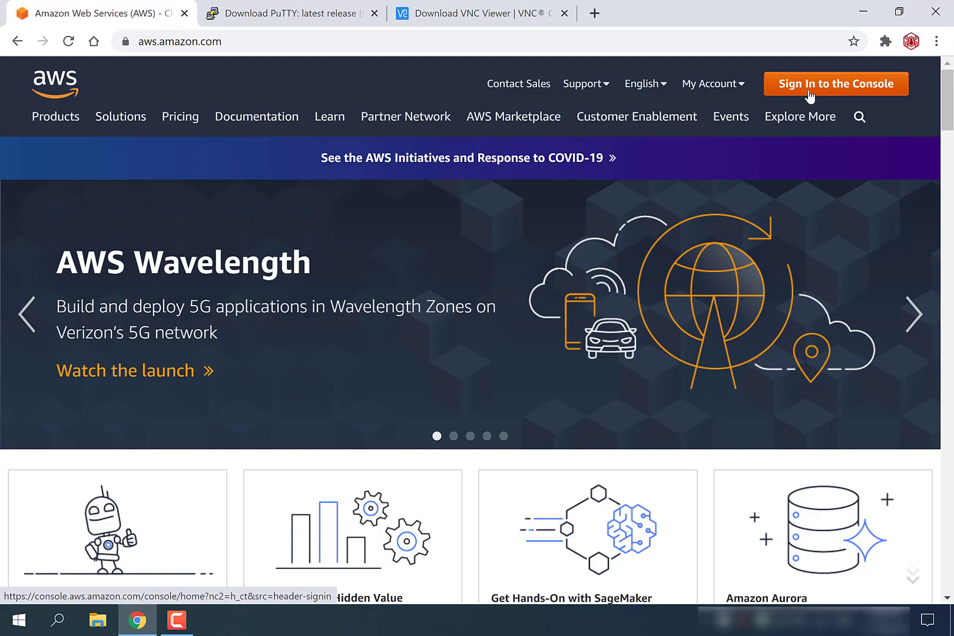
{"action": "left_click", "coordinate": [847, 96]}
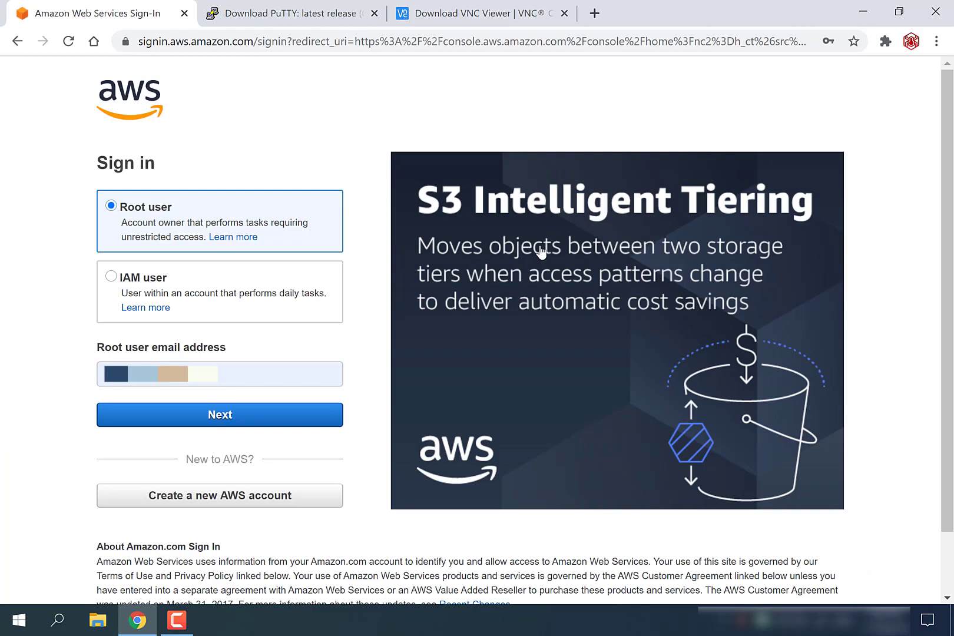
- View the sign-up form for a new AWS account and return to the sign-in page
{"action": "left_click", "coordinate": [172, 502]}
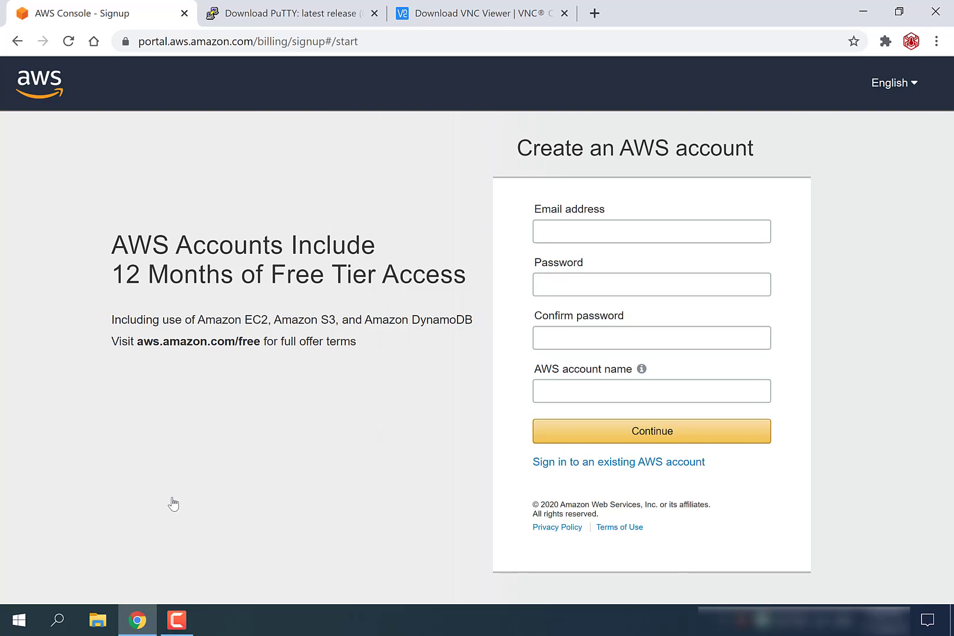
{"action": "left_click", "coordinate": [16, 43]}
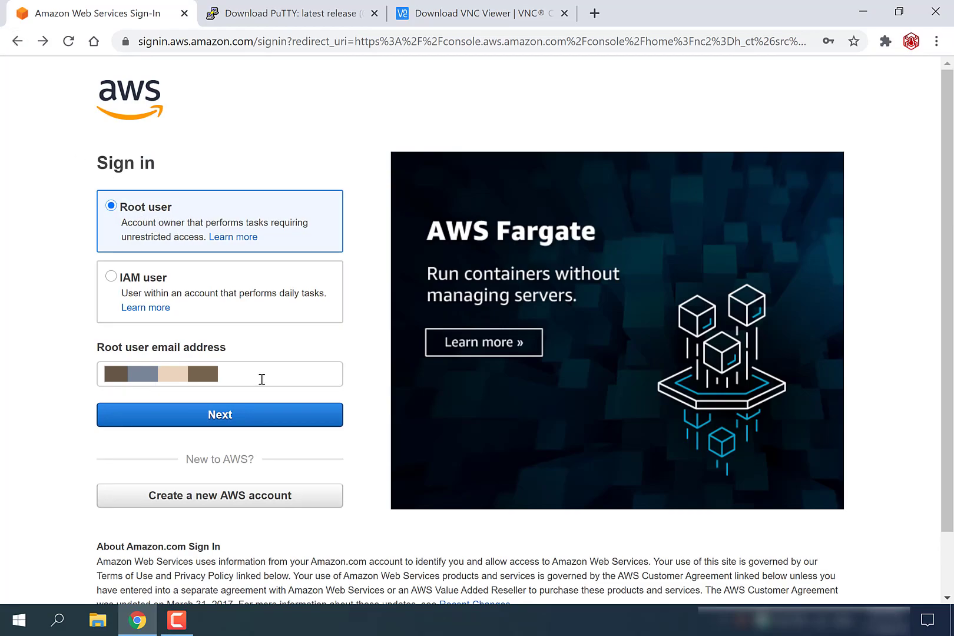
- Sign in to the AWS console as root user with the prefilled email address and the account password
{"action": "left_click", "coordinate": [263, 427]}
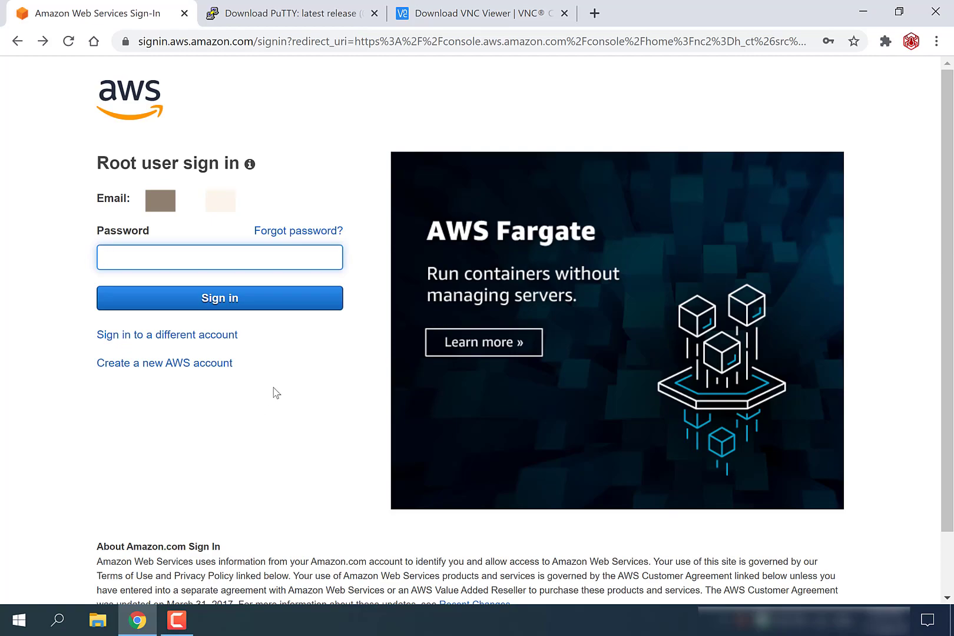
{"action": "left_click", "coordinate": [242, 257]}
{"action": "left_click", "coordinate": [226, 297]}
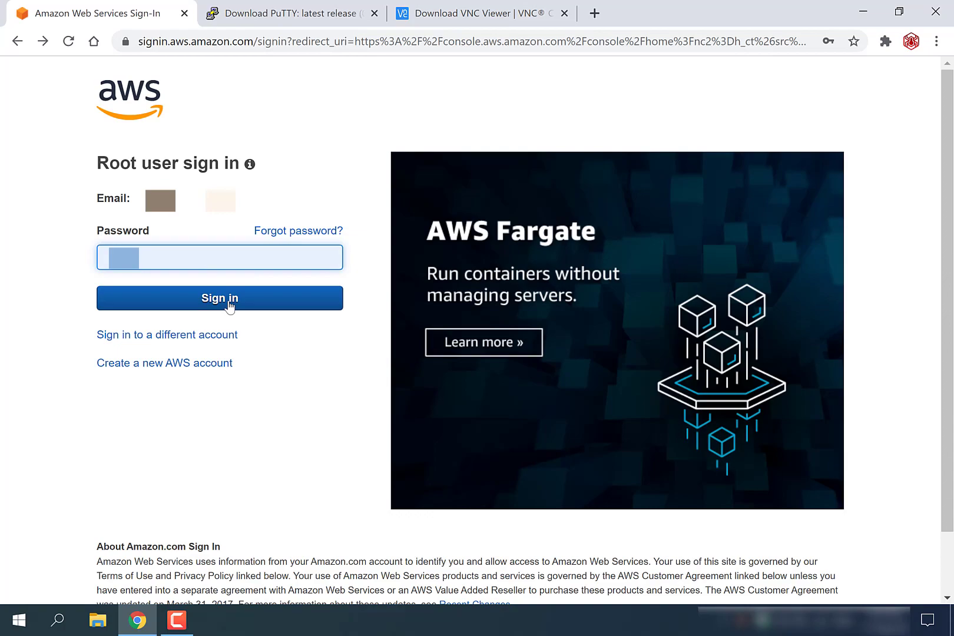
{"action": "left_click", "coordinate": [229, 303]}
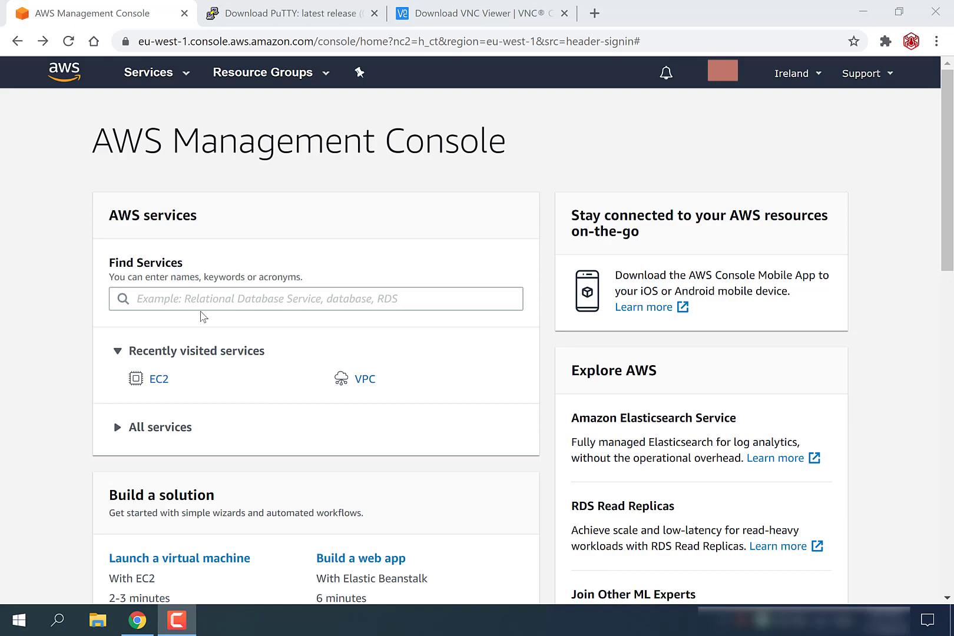
- Open the VPC service under Networking & Content Delivery and launch the VPC Wizard
{"action": "left_click", "coordinate": [186, 78]}
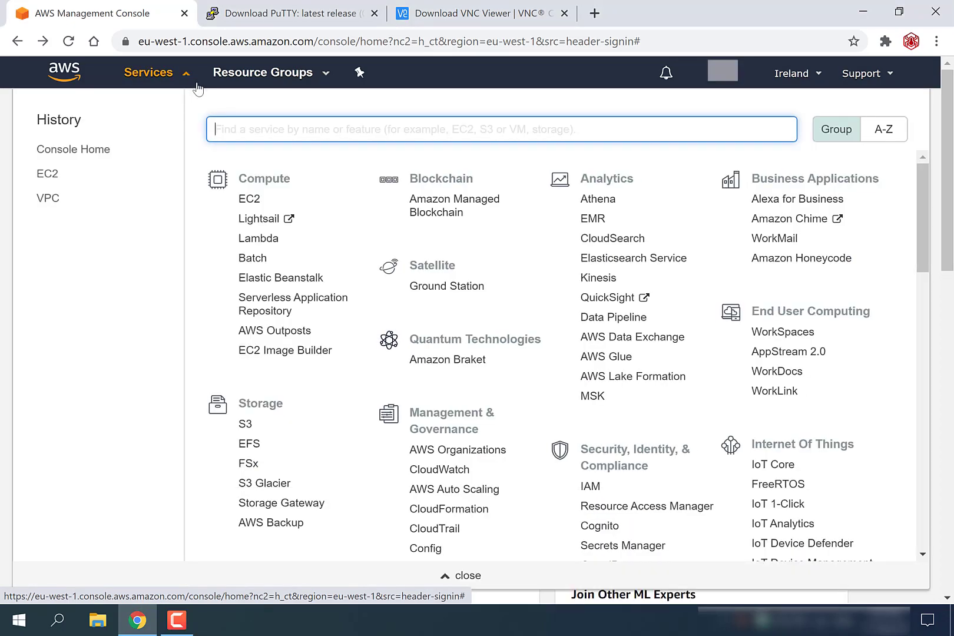
{"action": "scroll", "coordinate": [265, 238], "scroll_direction": "down", "scroll_amount": 5}
{"action": "scroll", "coordinate": [265, 238], "scroll_direction": "down", "scroll_amount": 7}
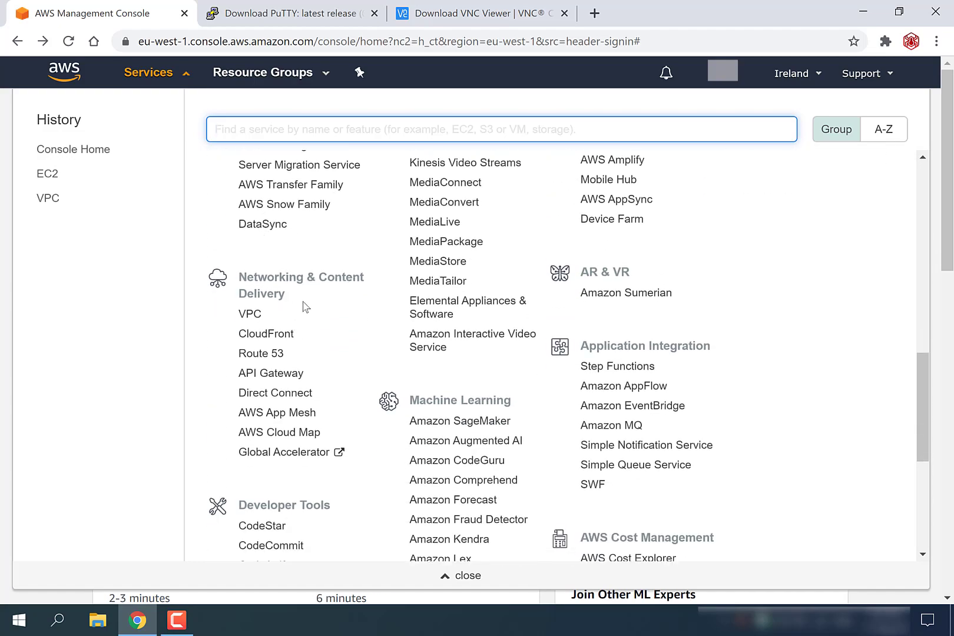
{"action": "left_click", "coordinate": [249, 317]}
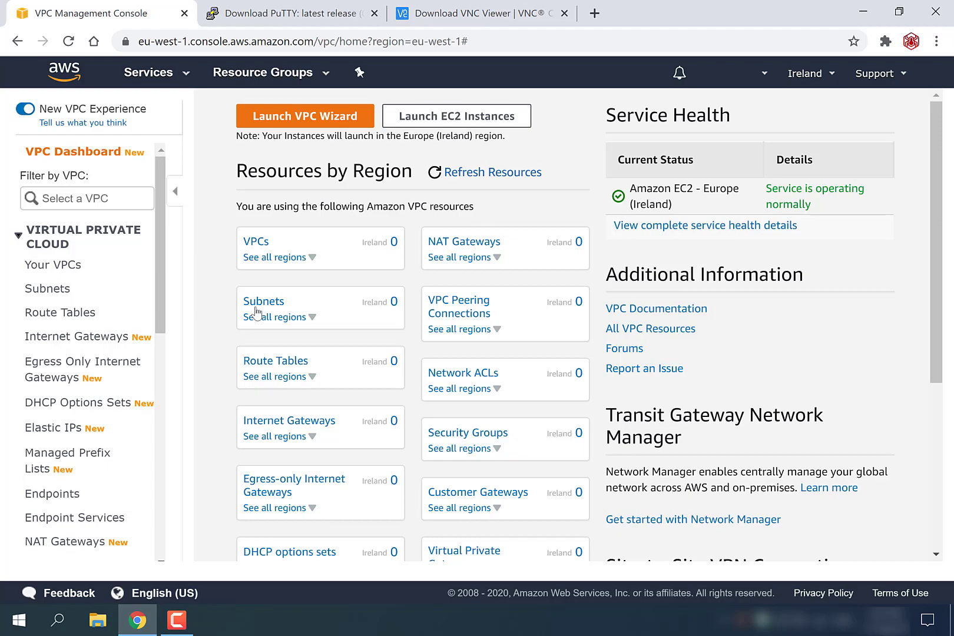
{"action": "left_click", "coordinate": [293, 118]}
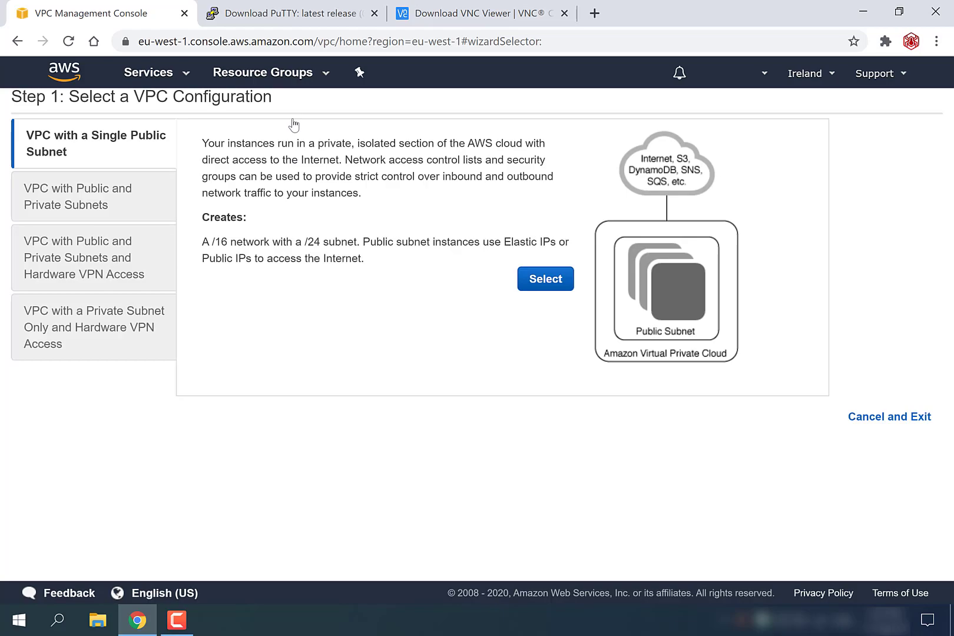
- Create a VPC with a single public subnet named "vps lxqt", leaving the other settings at their defaults, and close the confirmation
{"action": "left_click", "coordinate": [545, 279]}
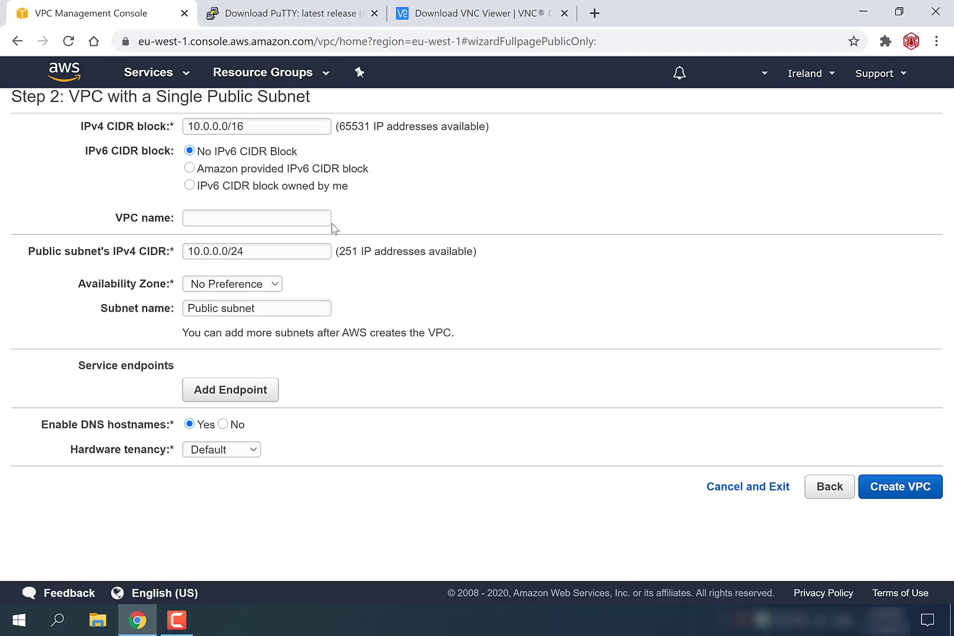
{"action": "left_click", "coordinate": [314, 223]}
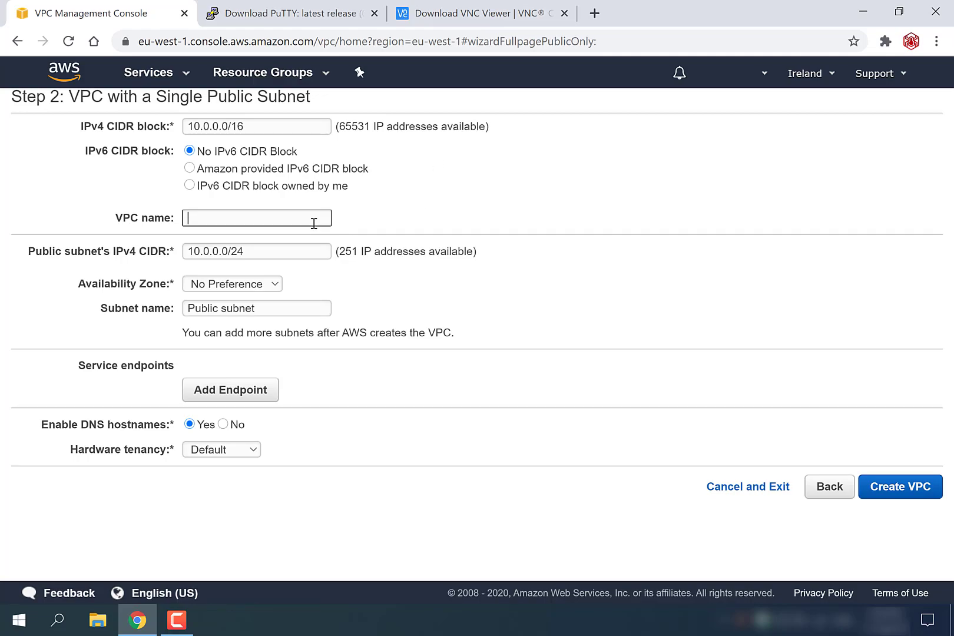
{"action": "type", "text": "vps lxqt"}
{"action": "left_click", "coordinate": [275, 283]}
{"action": "left_click", "coordinate": [275, 283]}
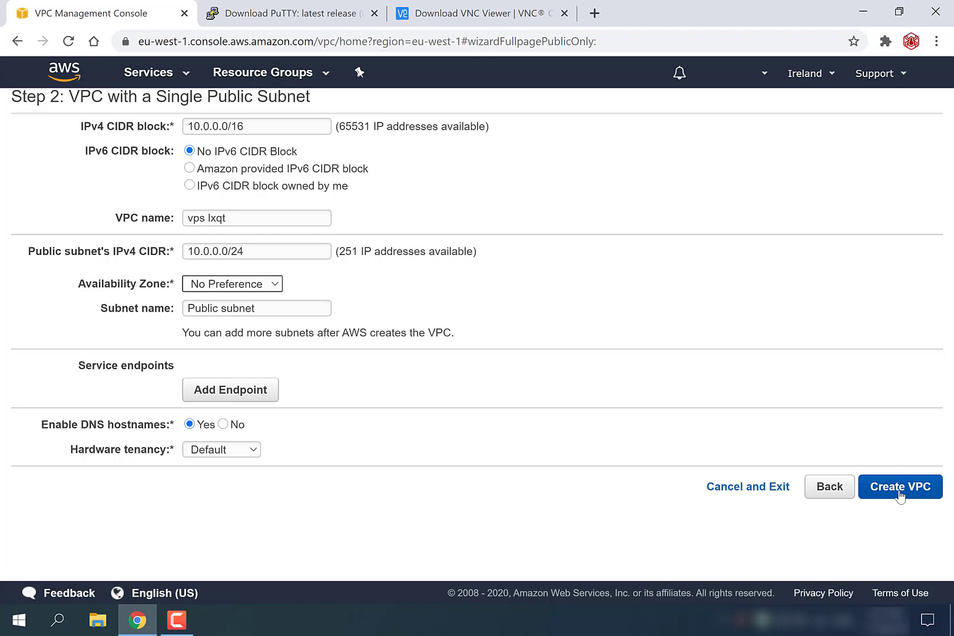
{"action": "left_click", "coordinate": [900, 495]}
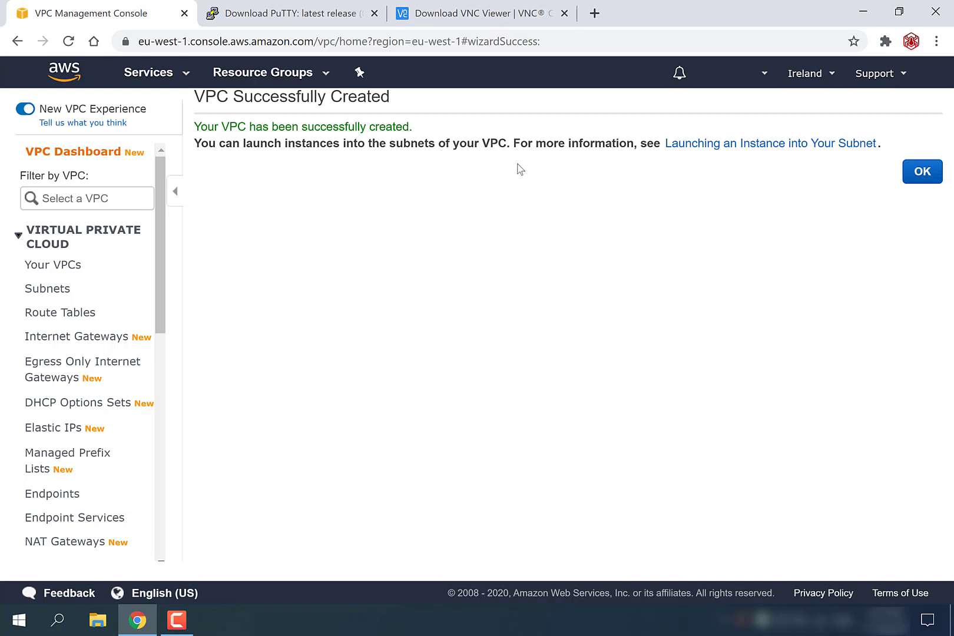
{"action": "left_click", "coordinate": [929, 185]}
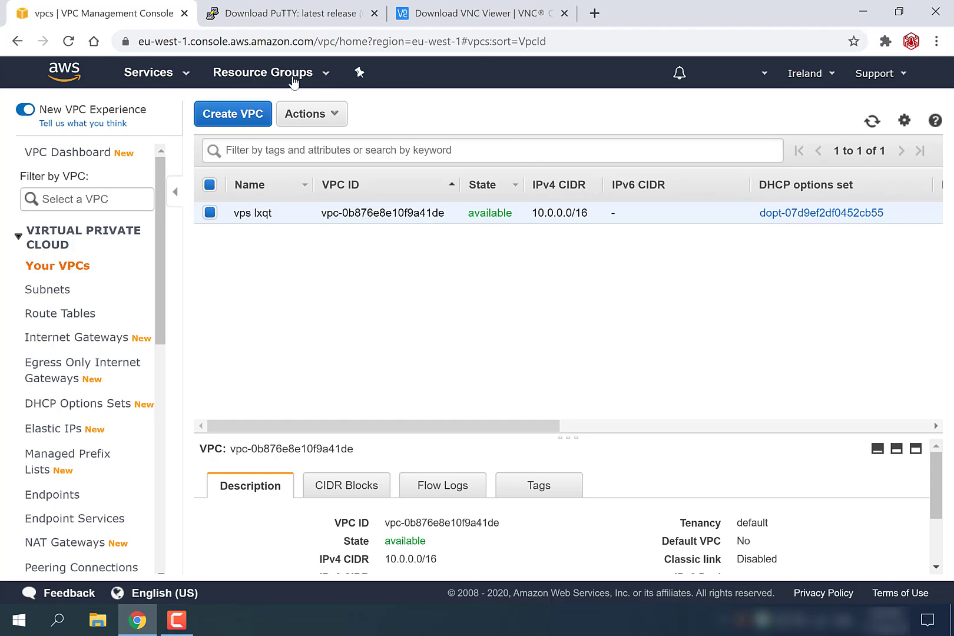
- Open the EC2 service under Compute and start the wizard for launching a new instance
{"action": "left_click", "coordinate": [189, 80]}
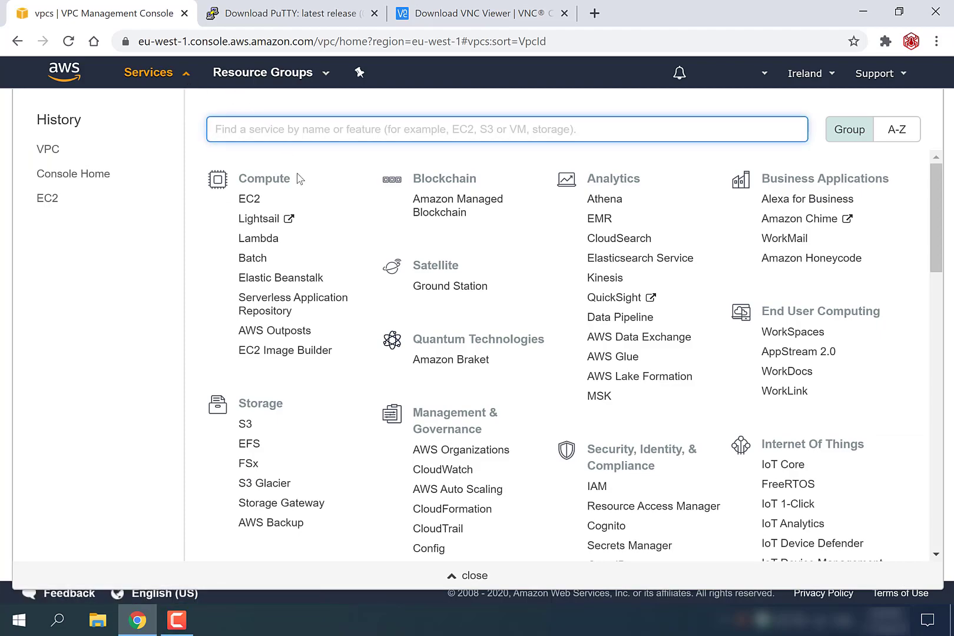
{"action": "left_click", "coordinate": [250, 200]}
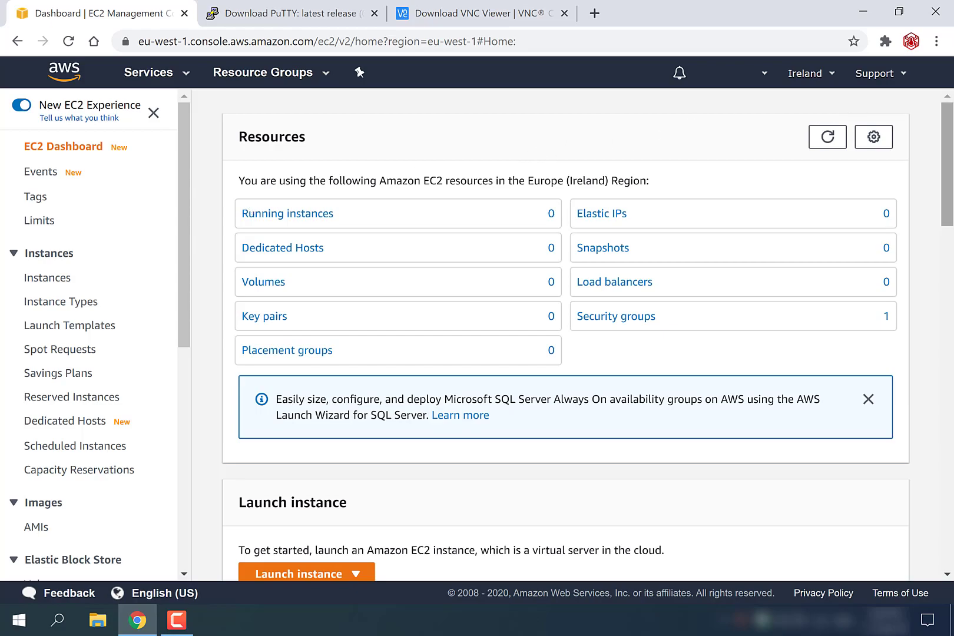
{"action": "scroll", "coordinate": [933, 148], "scroll_direction": "down", "scroll_amount": 2}
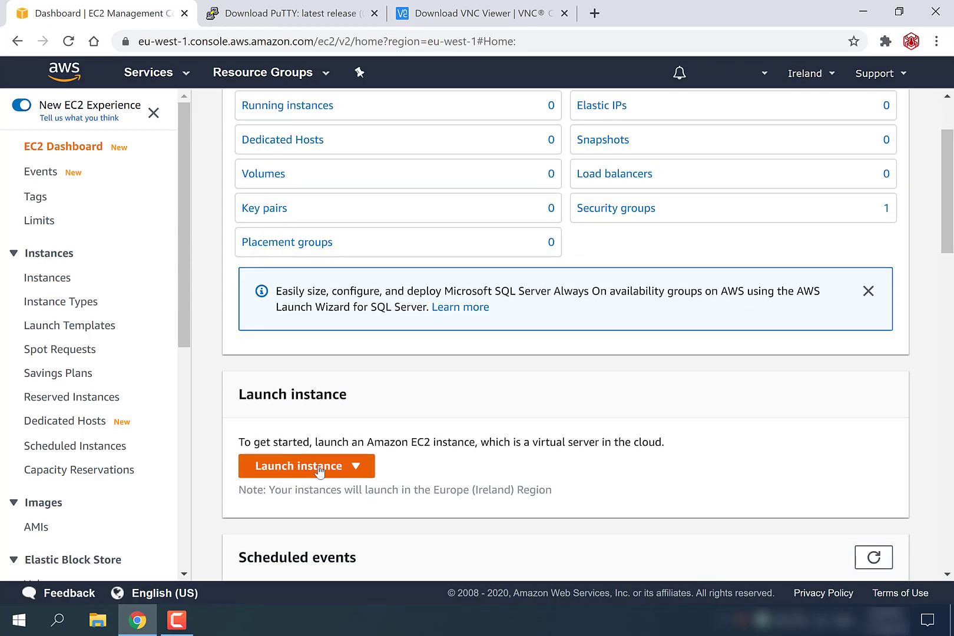
{"action": "left_click", "coordinate": [318, 469]}
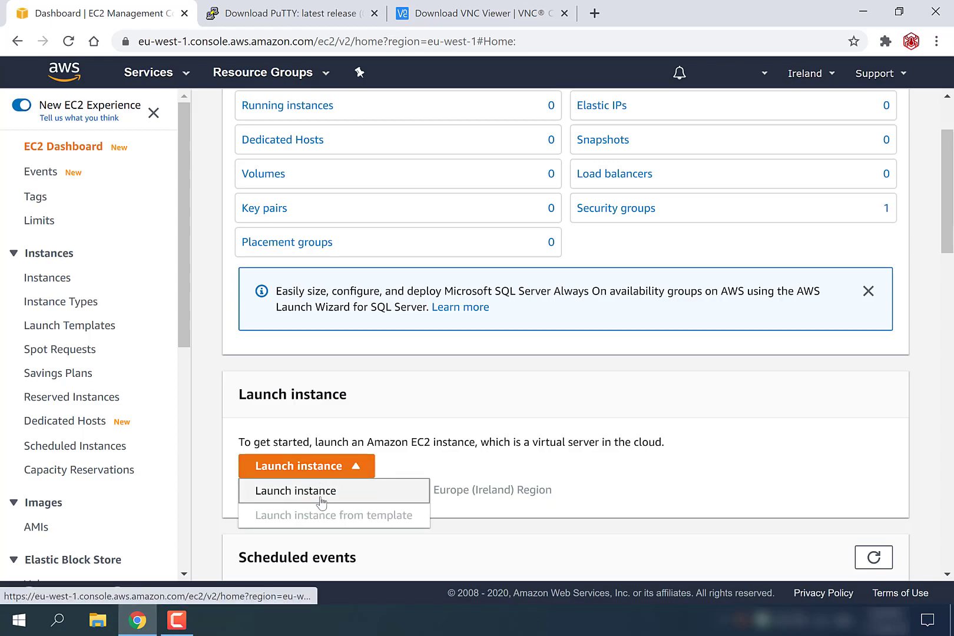
{"action": "left_click", "coordinate": [321, 500]}
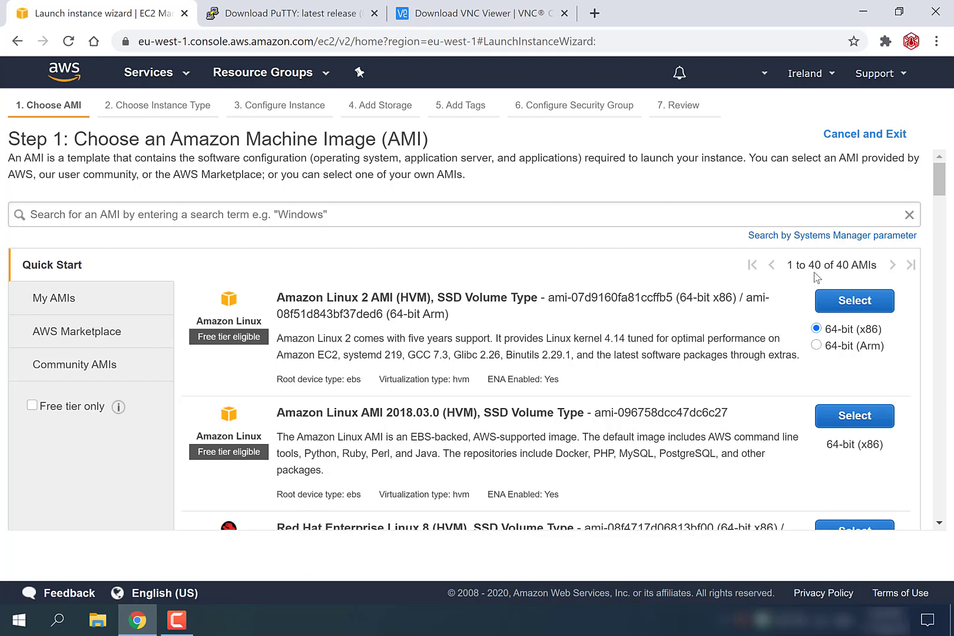
- Limit the AMI list to free tier only and select Ubuntu Server 18.04 LTS (HVM), SSD Volume Type, 64-bit (x86)
{"action": "left_click_drag", "start_coordinate": [939, 184], "coordinate": [944, 253]}
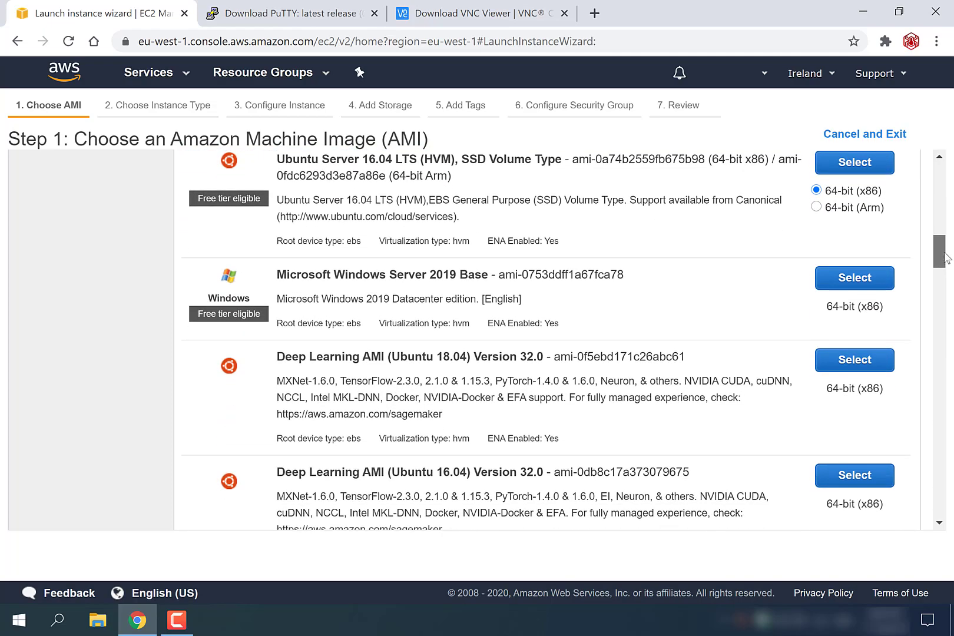
{"action": "left_click_drag", "start_coordinate": [946, 257], "coordinate": [898, 128]}
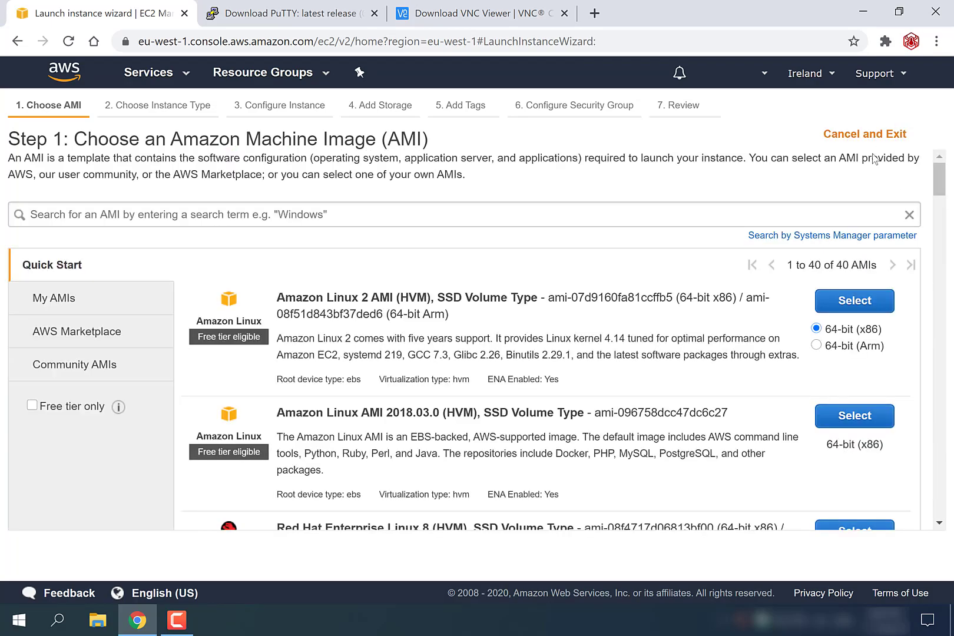
{"action": "left_click", "coordinate": [65, 411]}
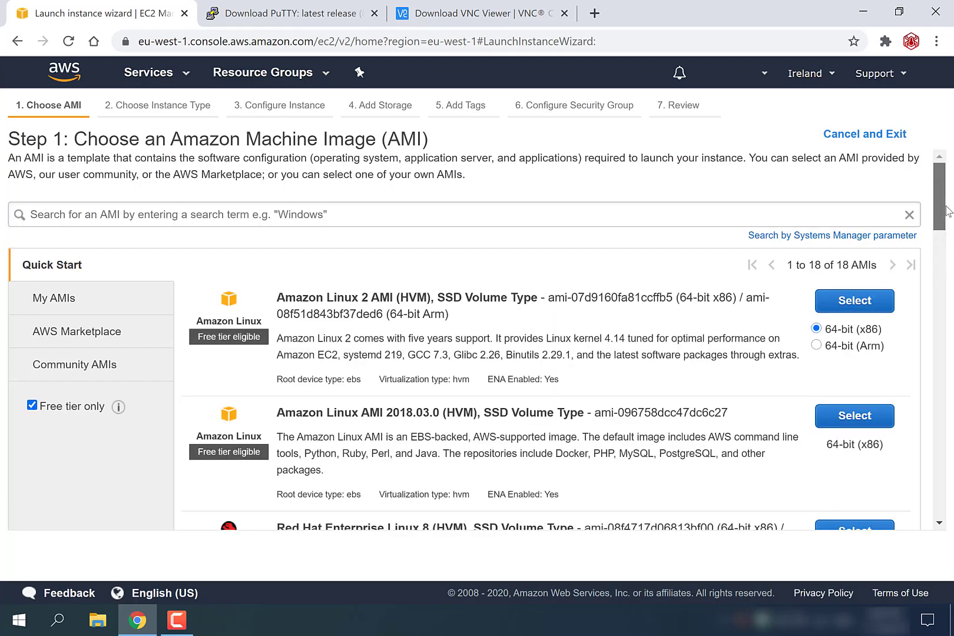
{"action": "left_click_drag", "start_coordinate": [949, 211], "coordinate": [949, 303]}
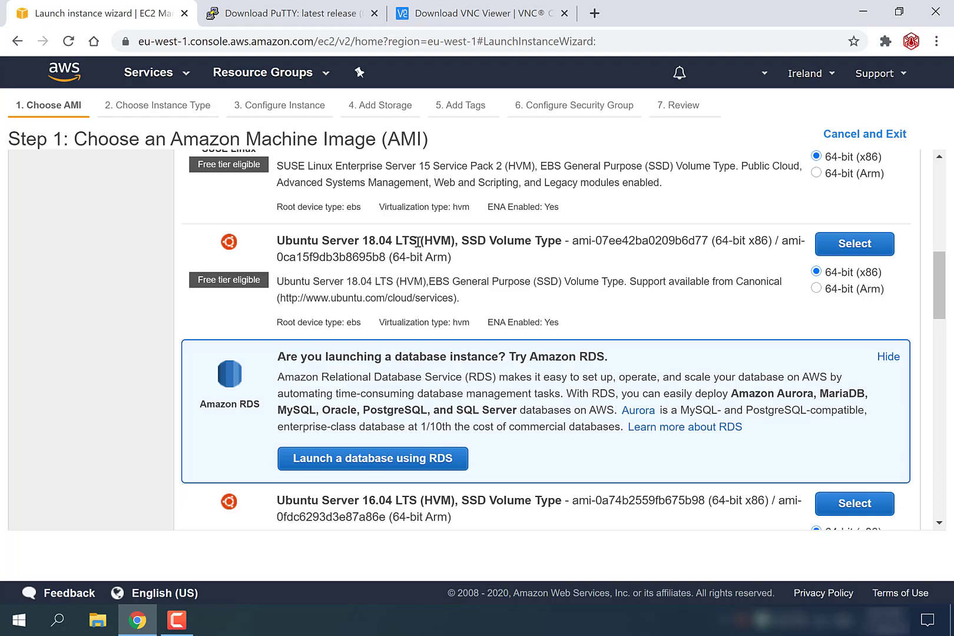
{"action": "left_click", "coordinate": [858, 247]}
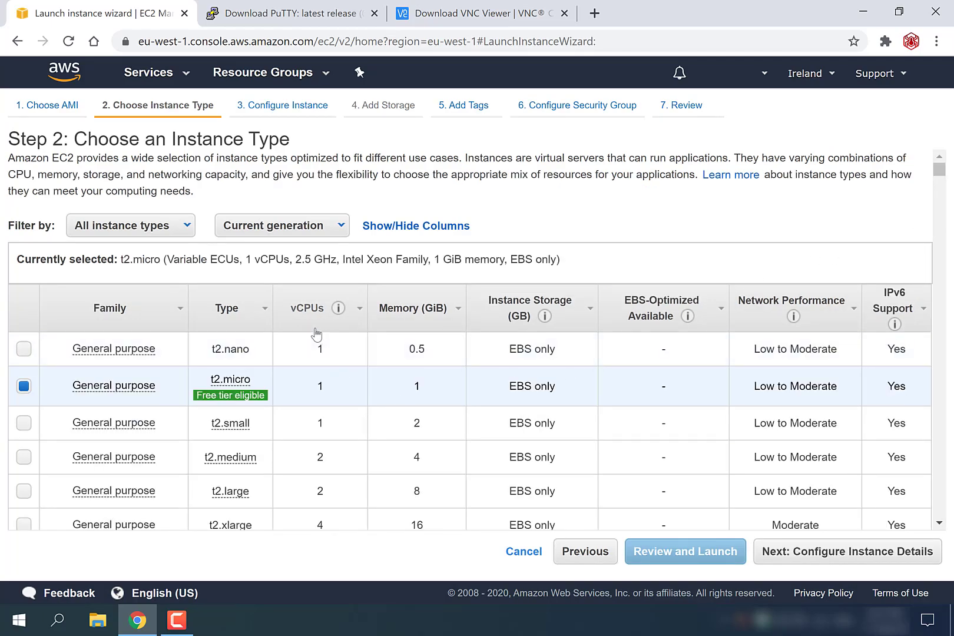
- Keep the free tier eligible t2.micro instance type and continue to configuring the instance details
{"action": "scroll", "coordinate": [319, 341], "scroll_direction": "down", "scroll_amount": 4}
{"action": "scroll", "coordinate": [320, 351], "scroll_direction": "up", "scroll_amount": 4}
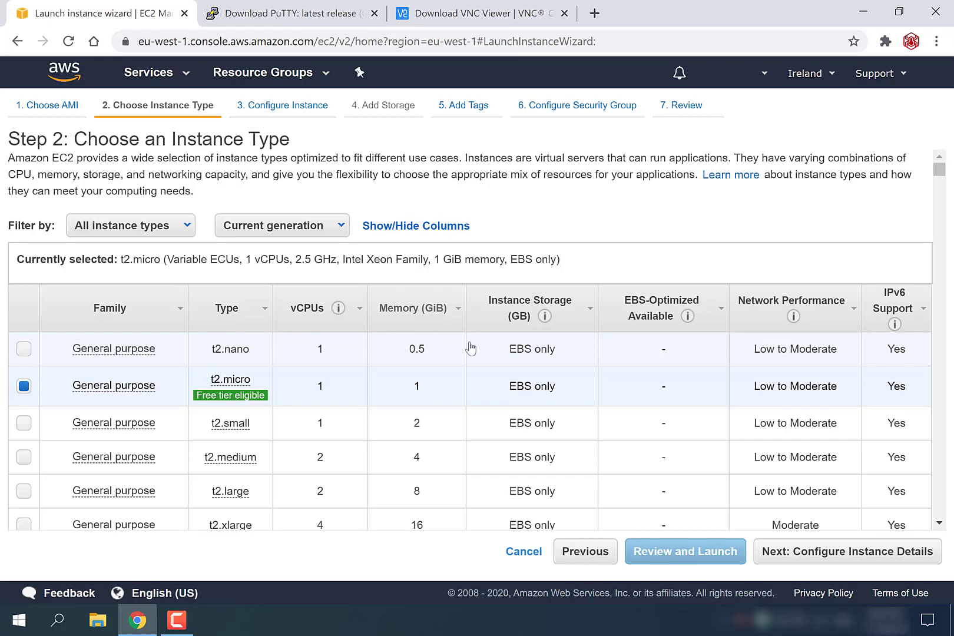
{"action": "left_click", "coordinate": [806, 565]}
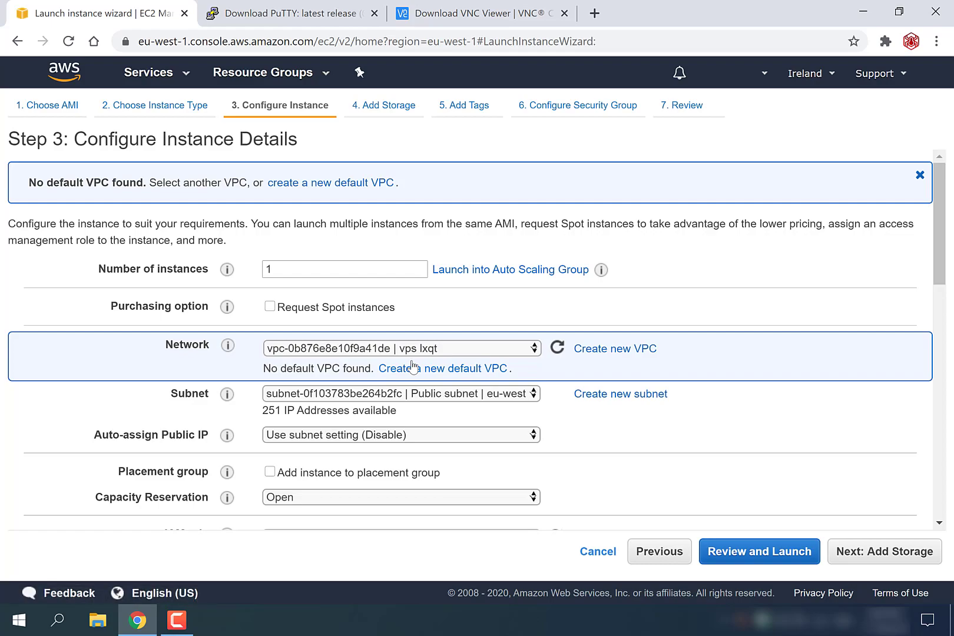
- Keep the "vps lxqt" VPC as the instance's network with default details and proceed to the launch review
{"action": "left_click", "coordinate": [511, 349]}
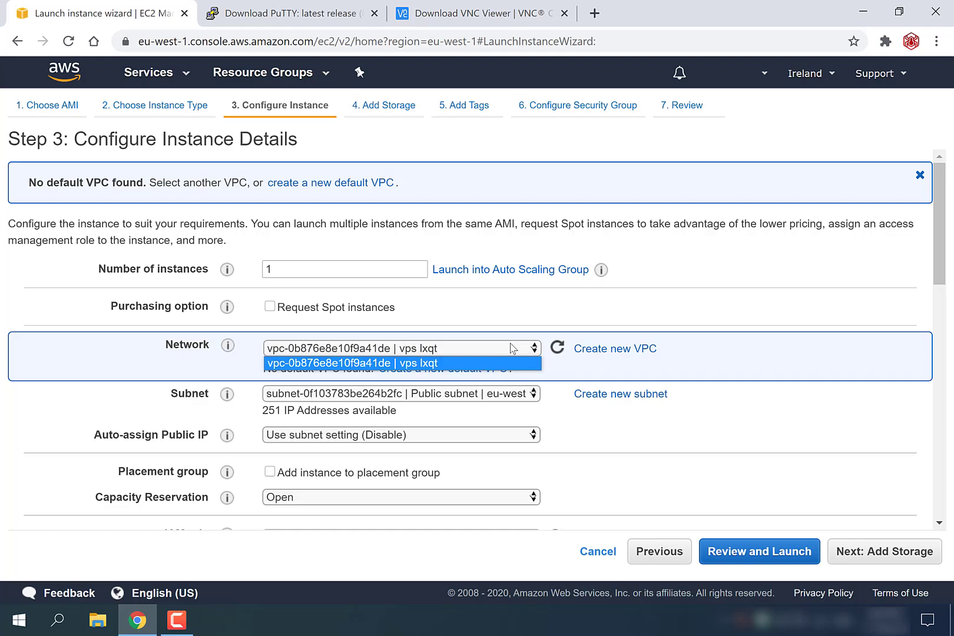
{"action": "left_click", "coordinate": [511, 348]}
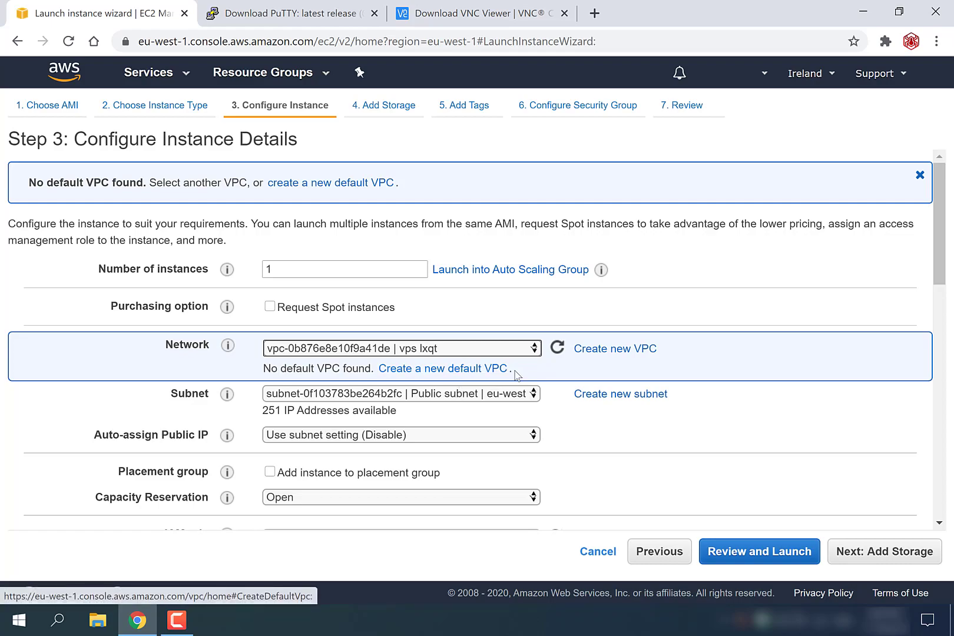
{"action": "scroll", "coordinate": [515, 368], "scroll_direction": "down", "scroll_amount": 10}
{"action": "scroll", "coordinate": [613, 379], "scroll_direction": "down", "scroll_amount": 3}
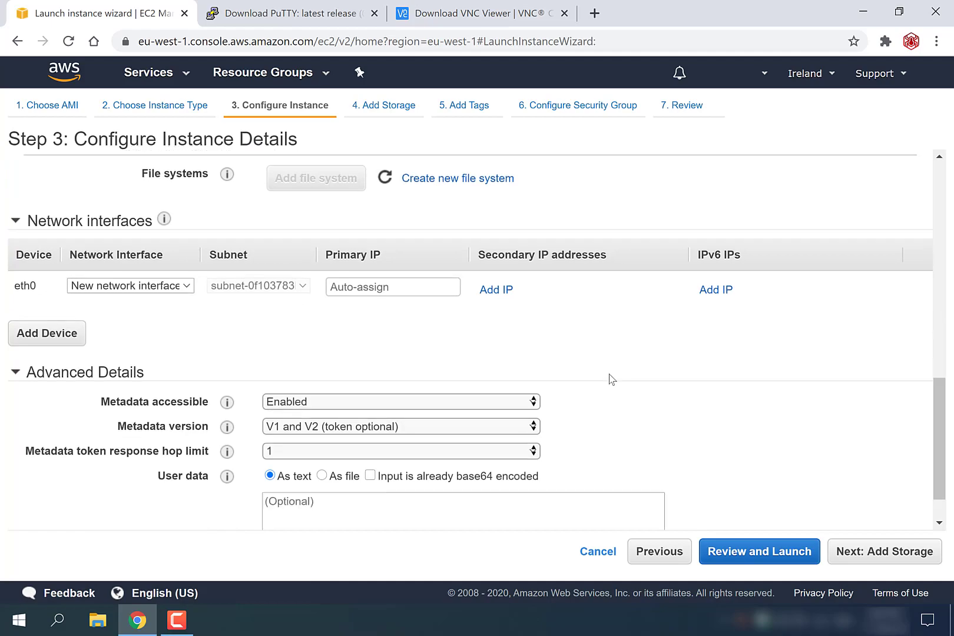
{"action": "left_click", "coordinate": [768, 552]}
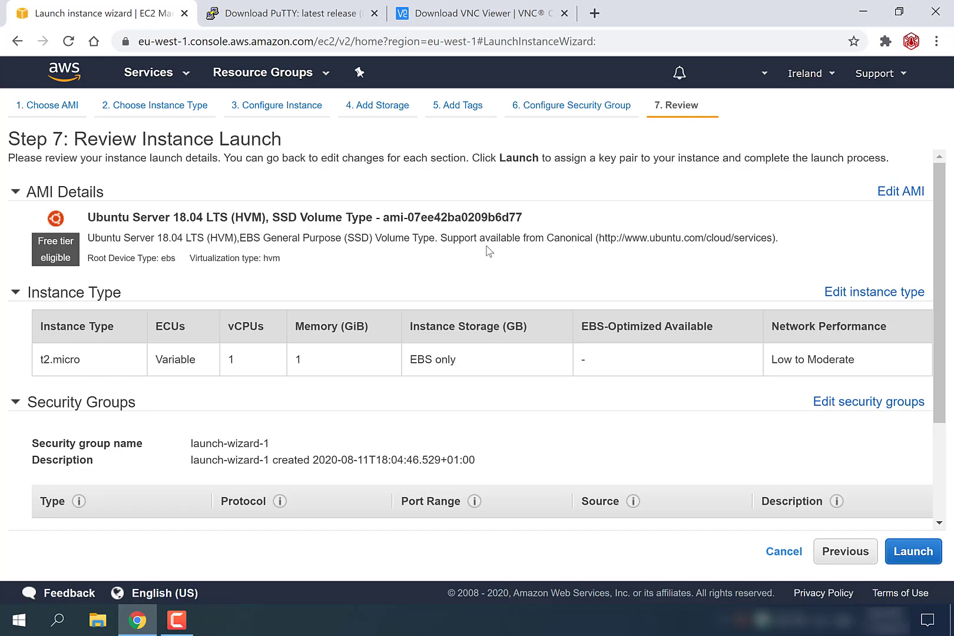
- Launch the reviewed instance with a new key pair named "lxqtvps", downloading its private key file first
{"action": "scroll", "coordinate": [488, 252], "scroll_direction": "down", "scroll_amount": 2}
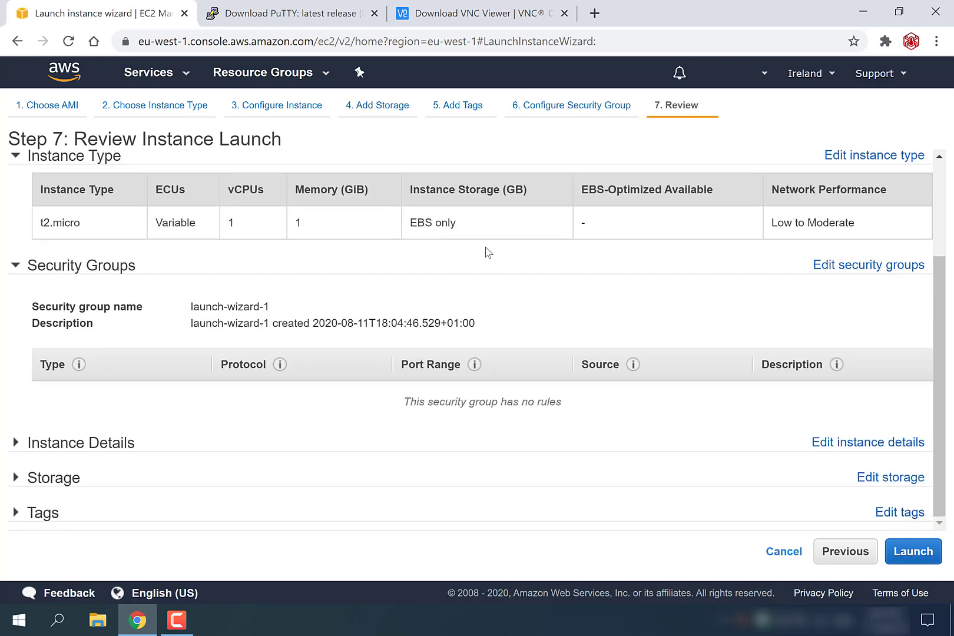
{"action": "left_click", "coordinate": [910, 554]}
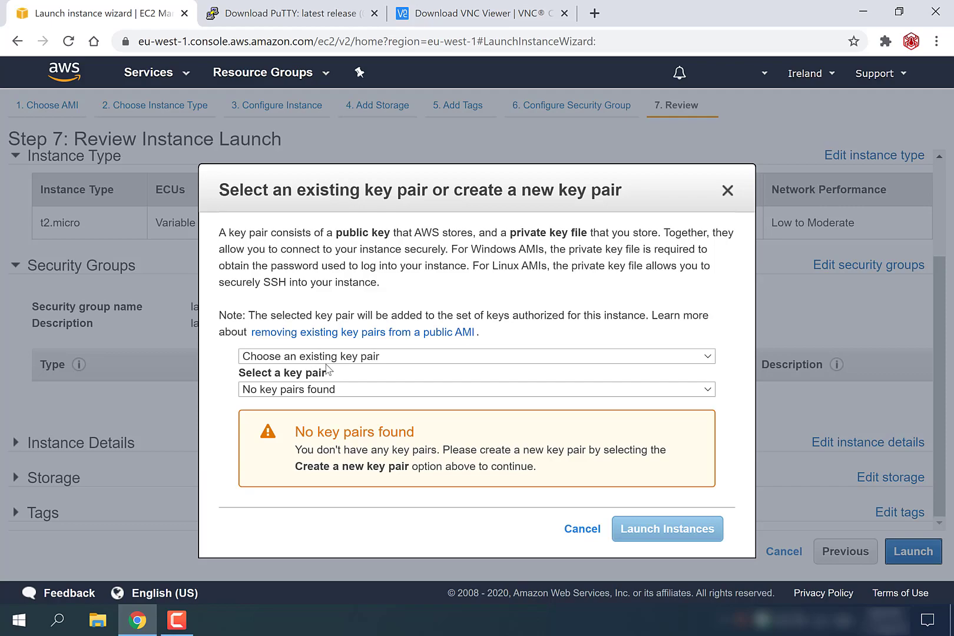
{"action": "left_click", "coordinate": [709, 358]}
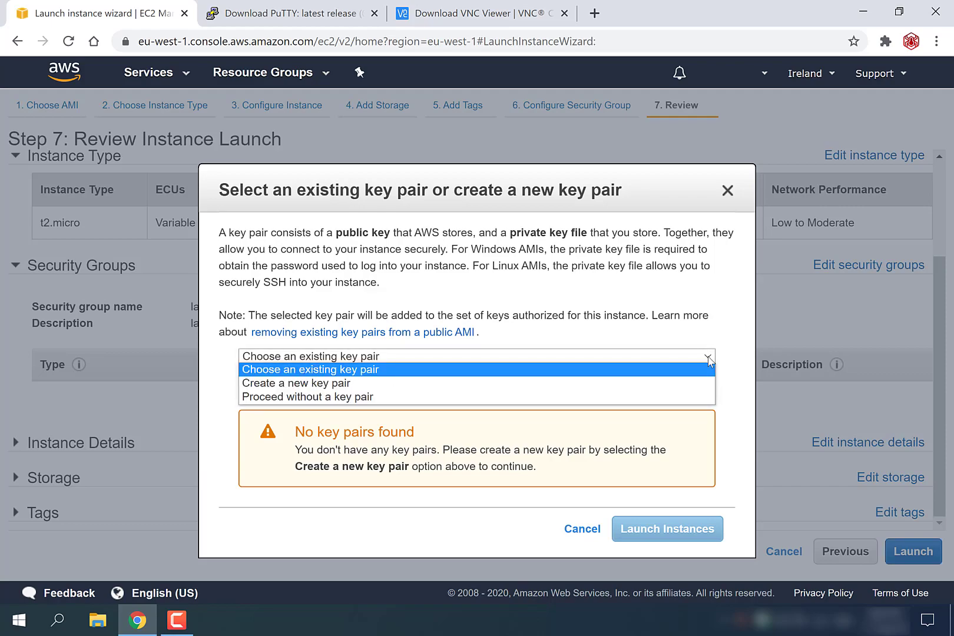
{"action": "left_click", "coordinate": [467, 382]}
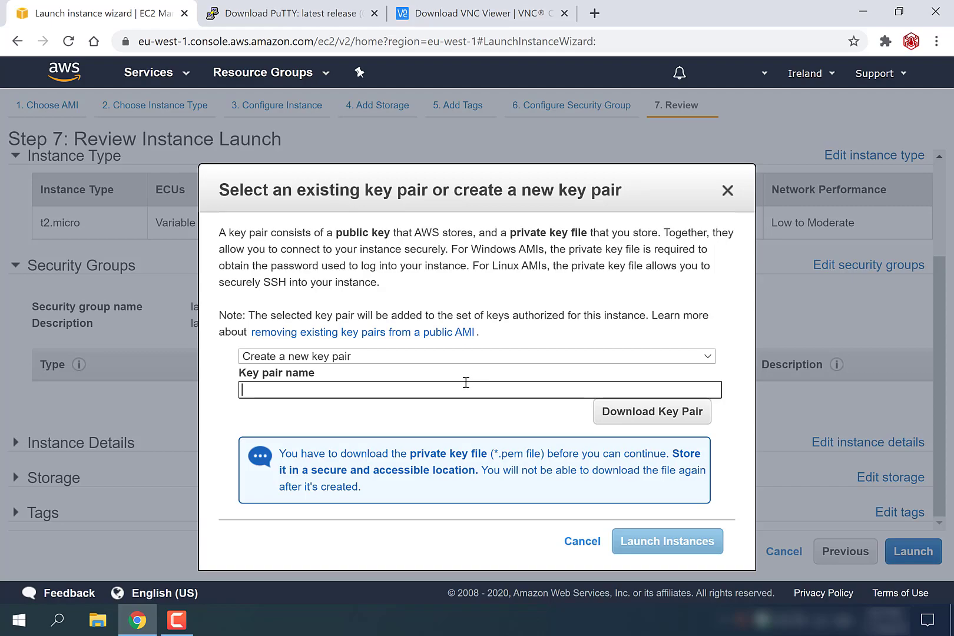
{"action": "type", "text": "lxqtvps"}
{"action": "left_click", "coordinate": [634, 419]}
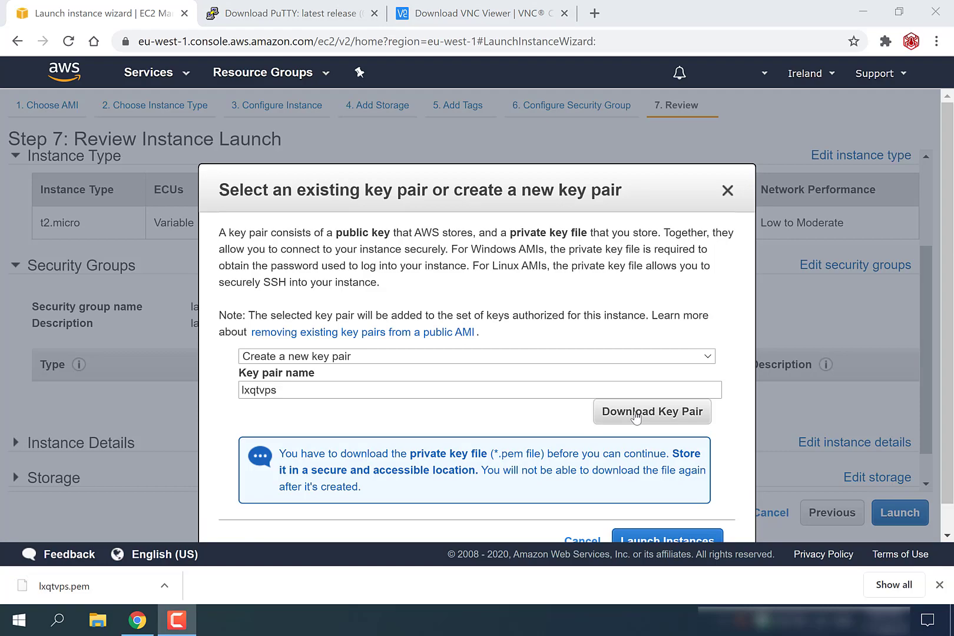
{"action": "scroll", "coordinate": [636, 418], "scroll_direction": "down", "scroll_amount": 1}
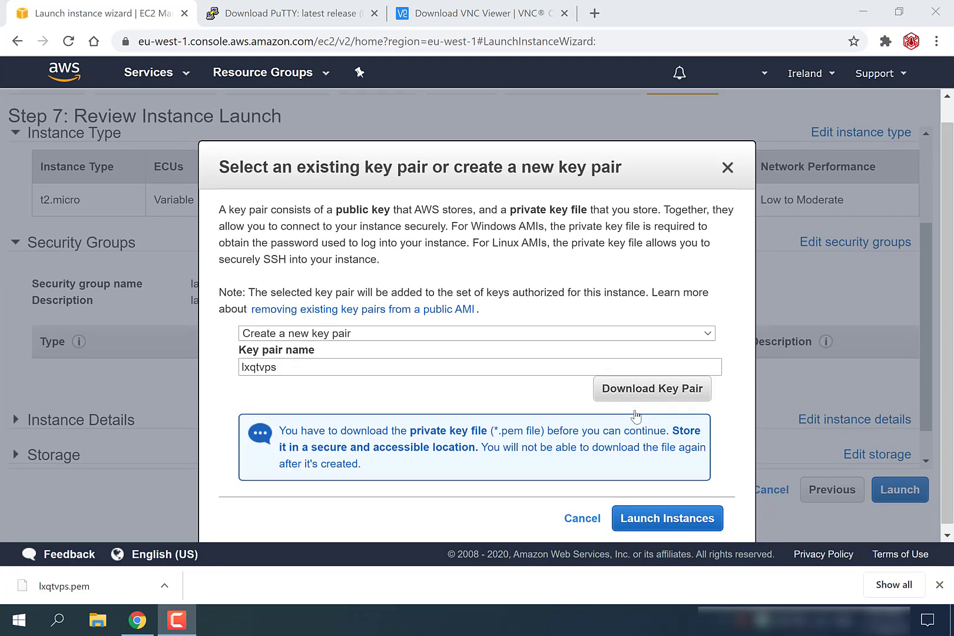
{"action": "left_click", "coordinate": [672, 523]}
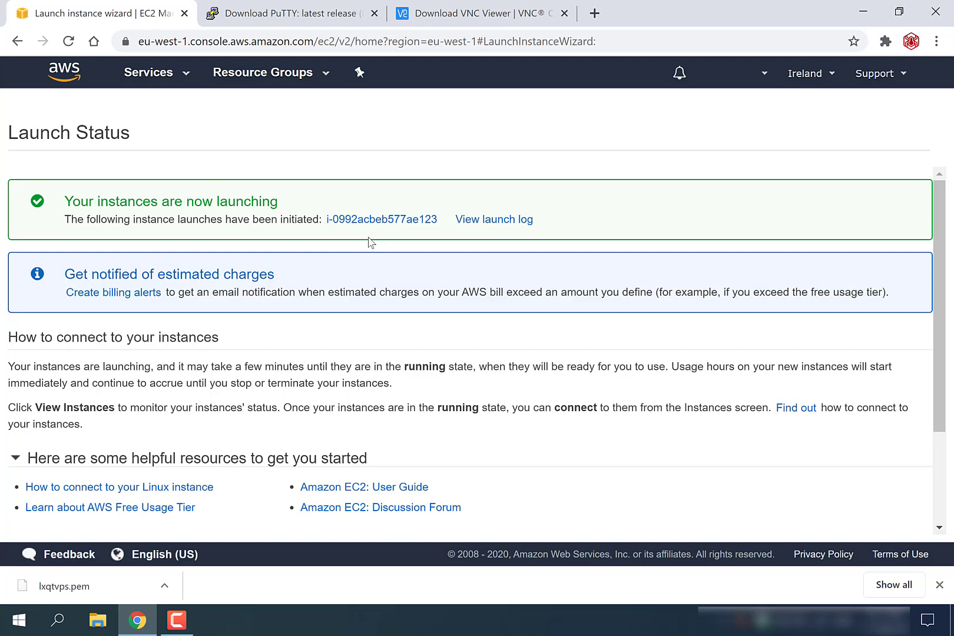
- Return to the EC2 dashboard and allocate an Elastic IP address from Amazon's pool of IPv4 addresses
{"action": "left_click", "coordinate": [184, 82]}
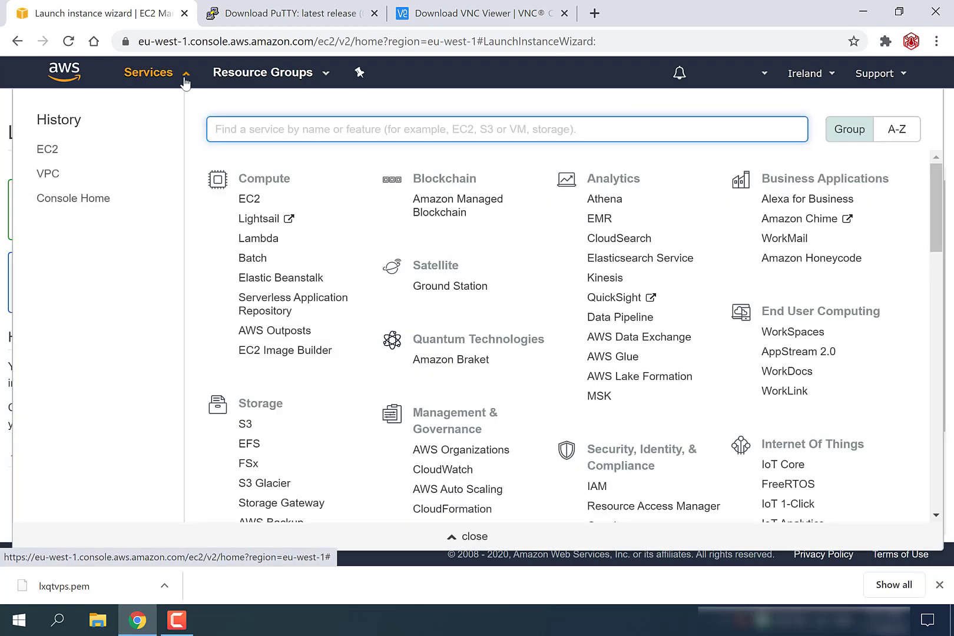
{"action": "left_click", "coordinate": [254, 201]}
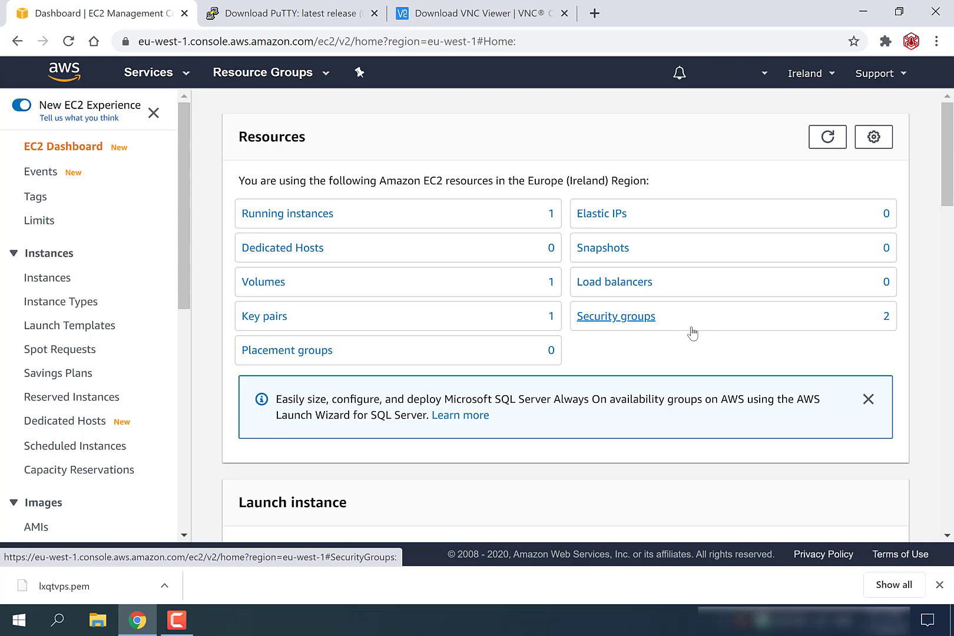
{"action": "left_click", "coordinate": [618, 224]}
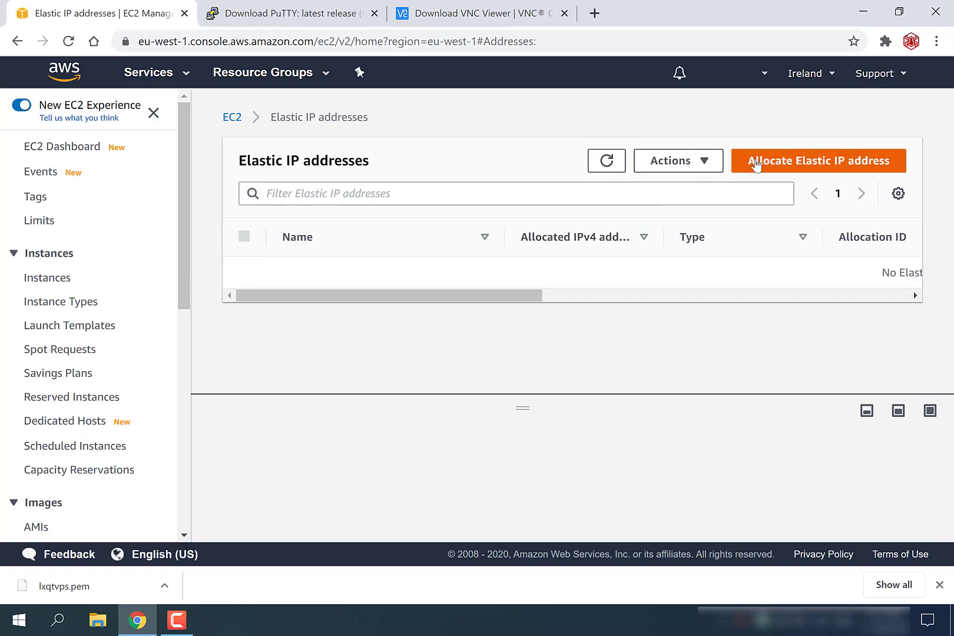
{"action": "left_click", "coordinate": [805, 167]}
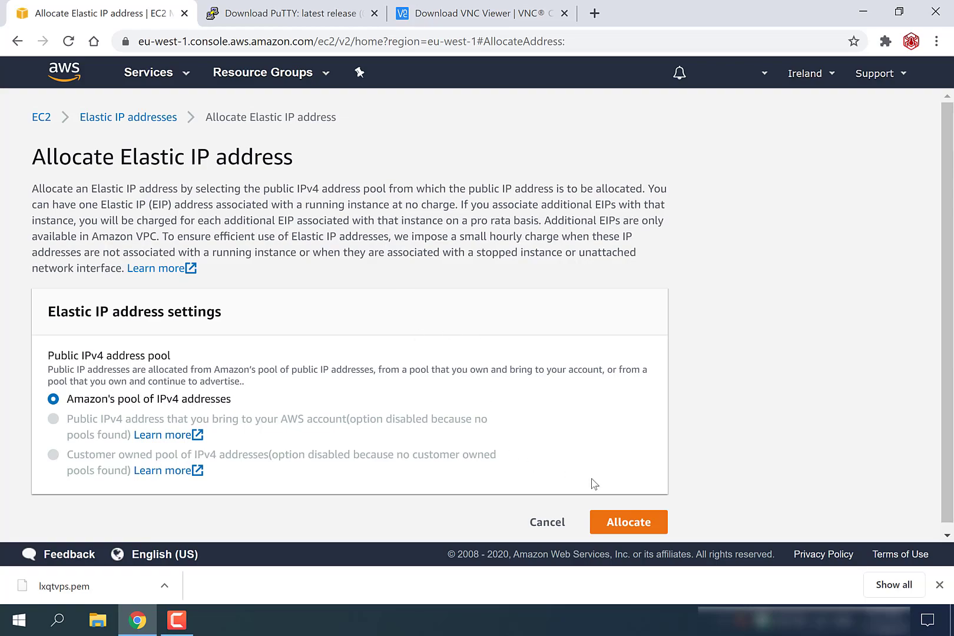
{"action": "left_click", "coordinate": [636, 530]}
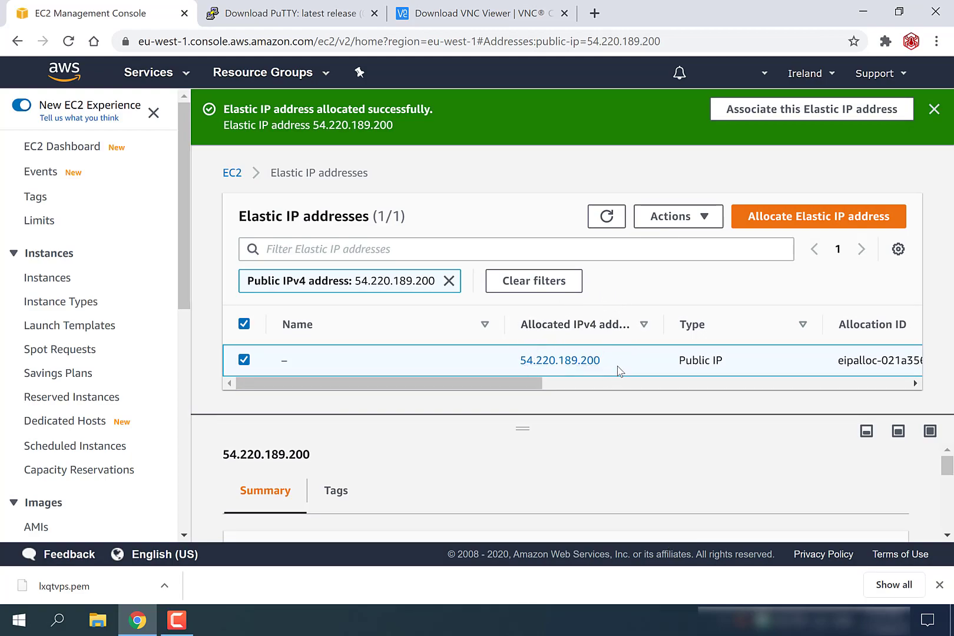
- Open the list of running instances from the EC2 dashboard and check the new instance's state and status checks
{"action": "left_click", "coordinate": [62, 152]}
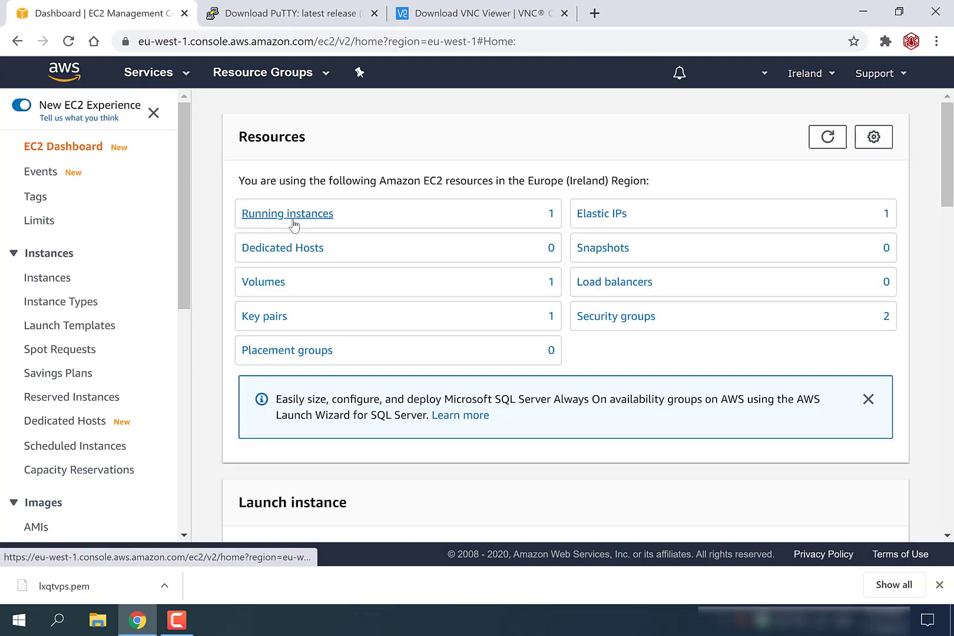
{"action": "left_click", "coordinate": [295, 222]}
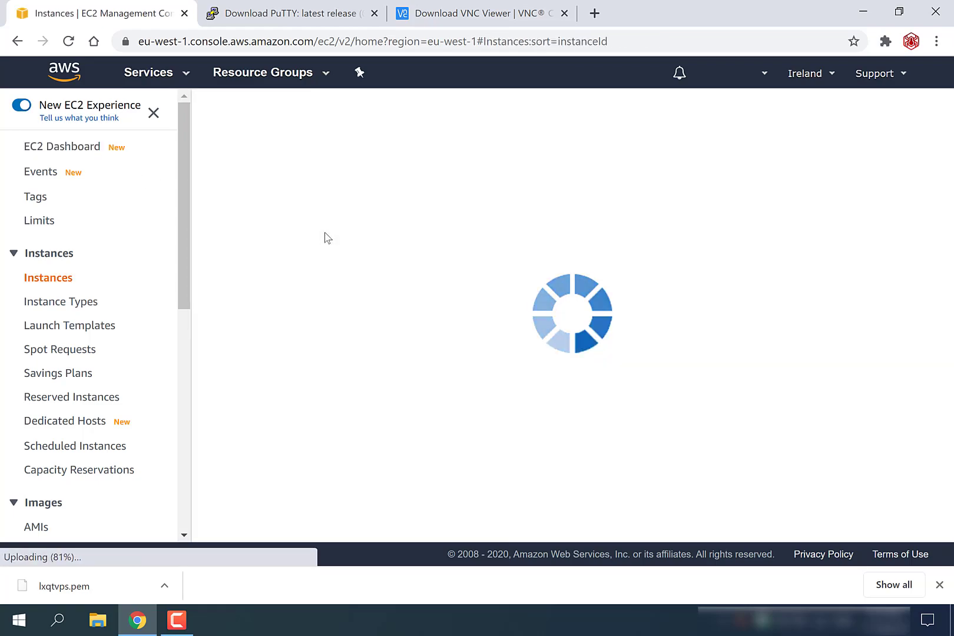
{"action": "left_click", "coordinate": [247, 214]}
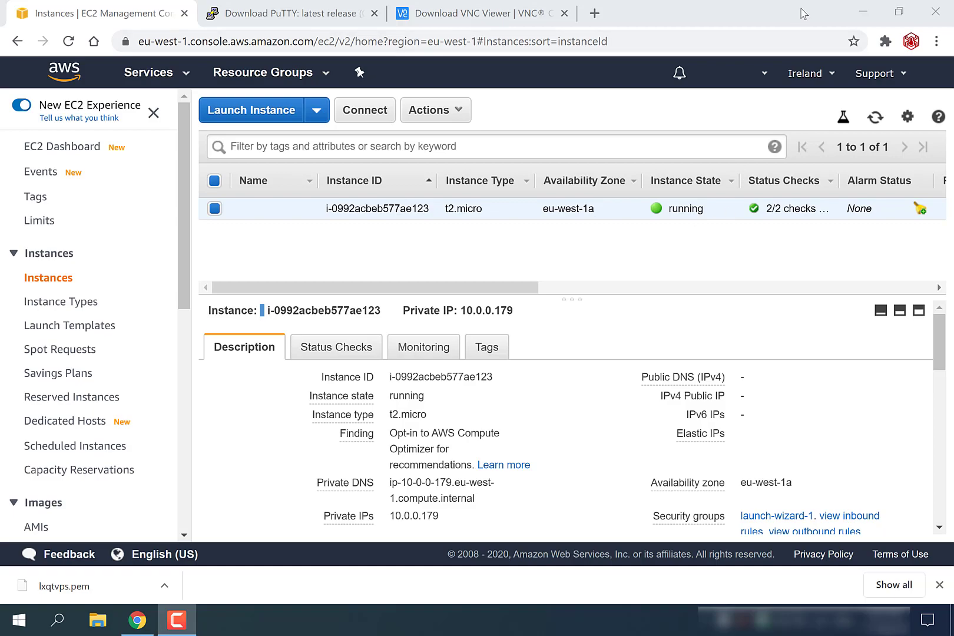
- Switch to PuTTYgen and load the existing private key file lxqtvps.pem from the Chrome downloads folder, listing all file types
{"action": "left_click", "coordinate": [856, 6]}
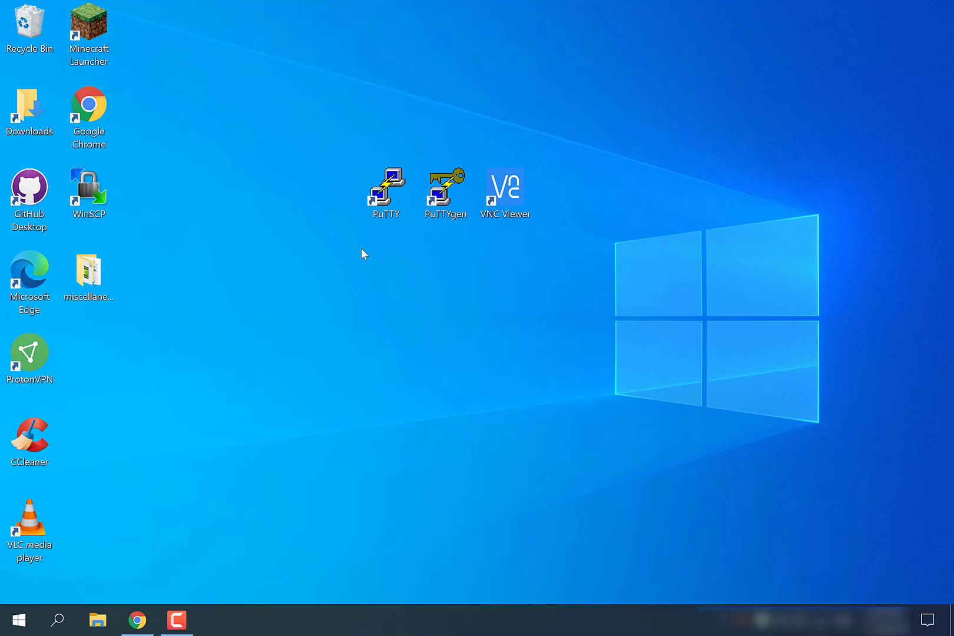
{"action": "double_click", "coordinate": [453, 212]}
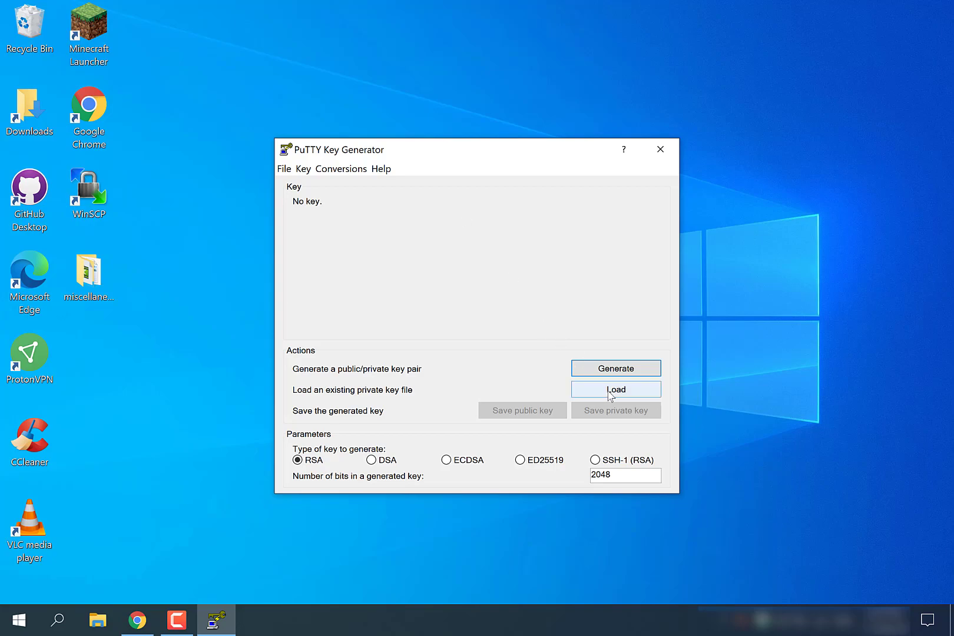
{"action": "left_click", "coordinate": [603, 394]}
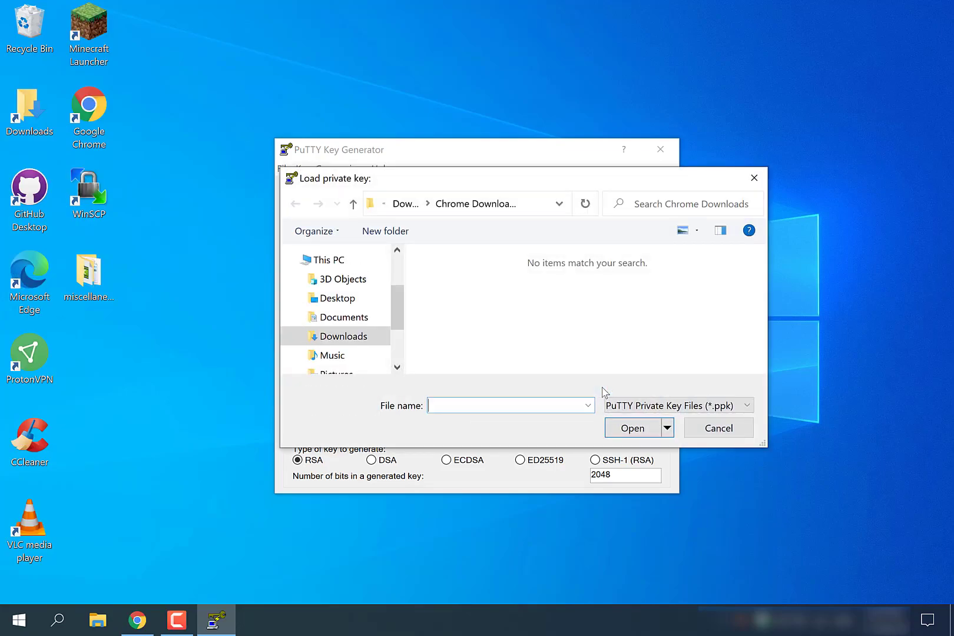
{"action": "left_click", "coordinate": [701, 405]}
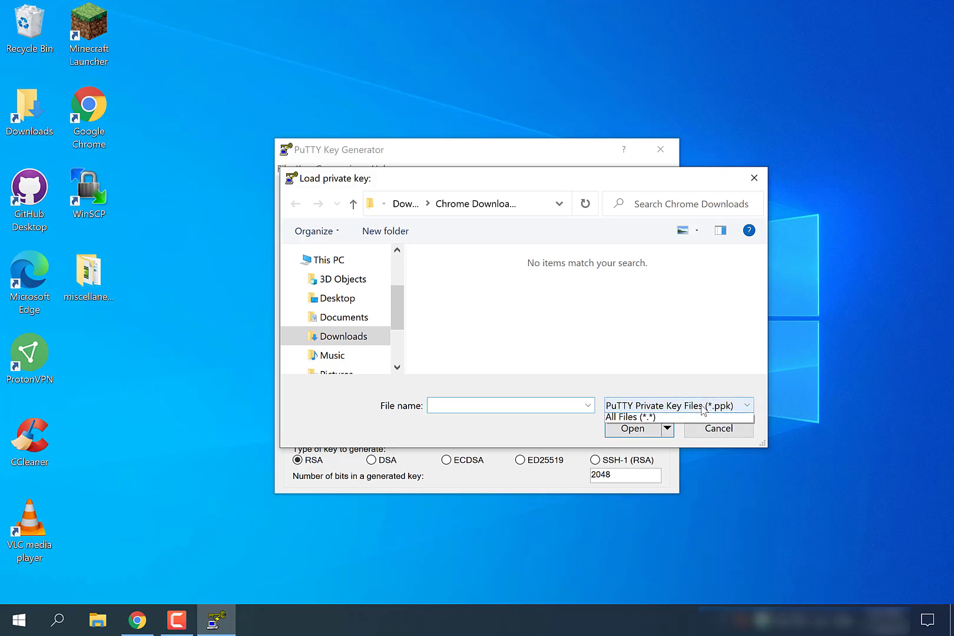
{"action": "left_click", "coordinate": [662, 434]}
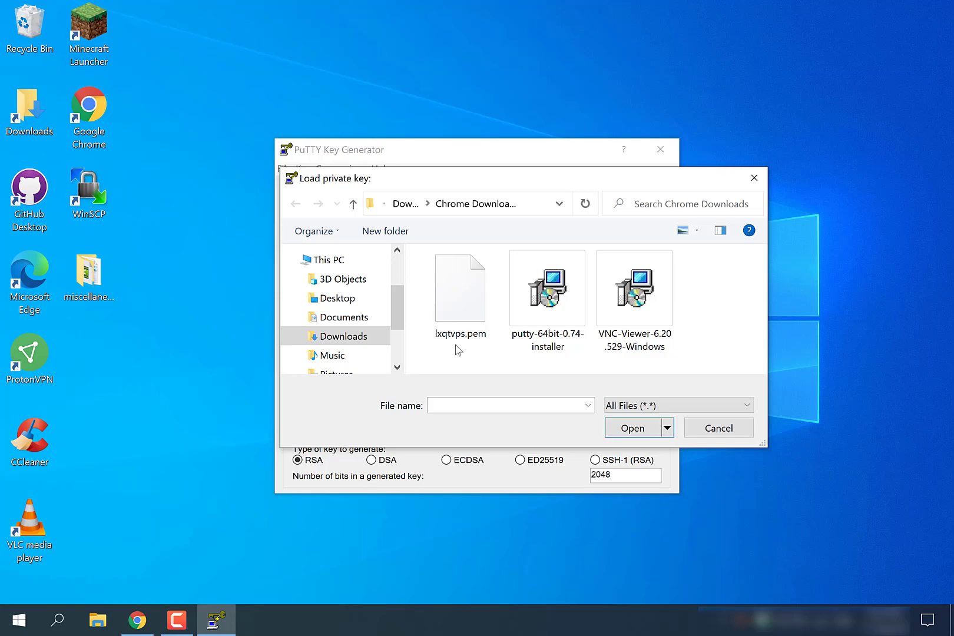
{"action": "left_click", "coordinate": [464, 326]}
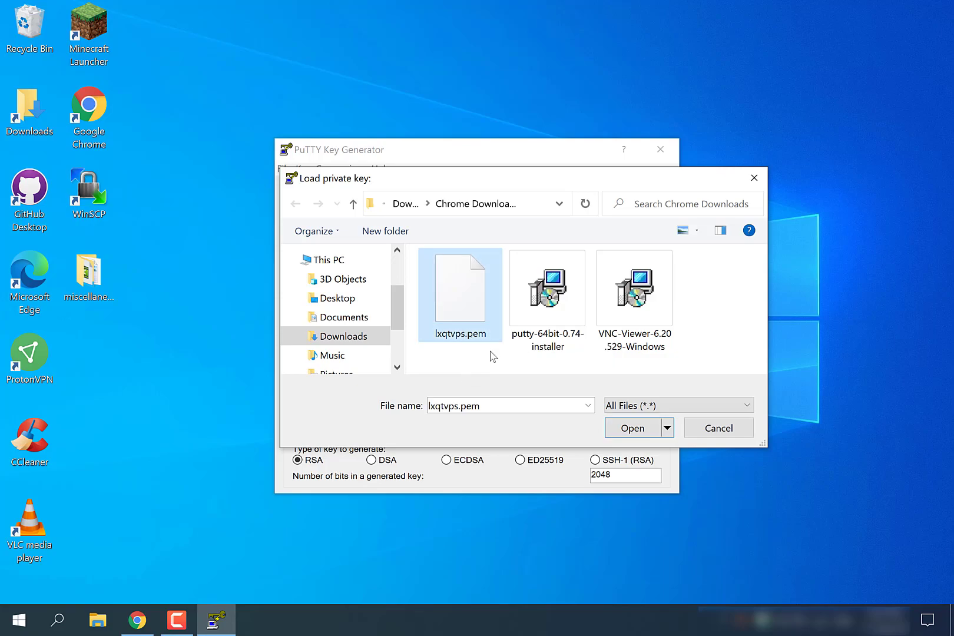
{"action": "left_click", "coordinate": [631, 435]}
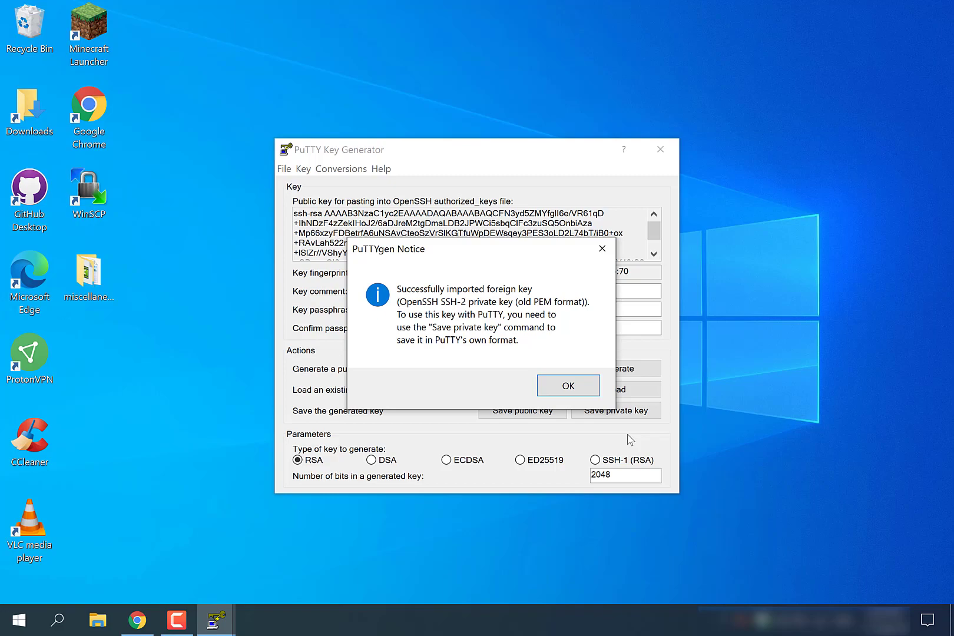
{"action": "left_click", "coordinate": [563, 388]}
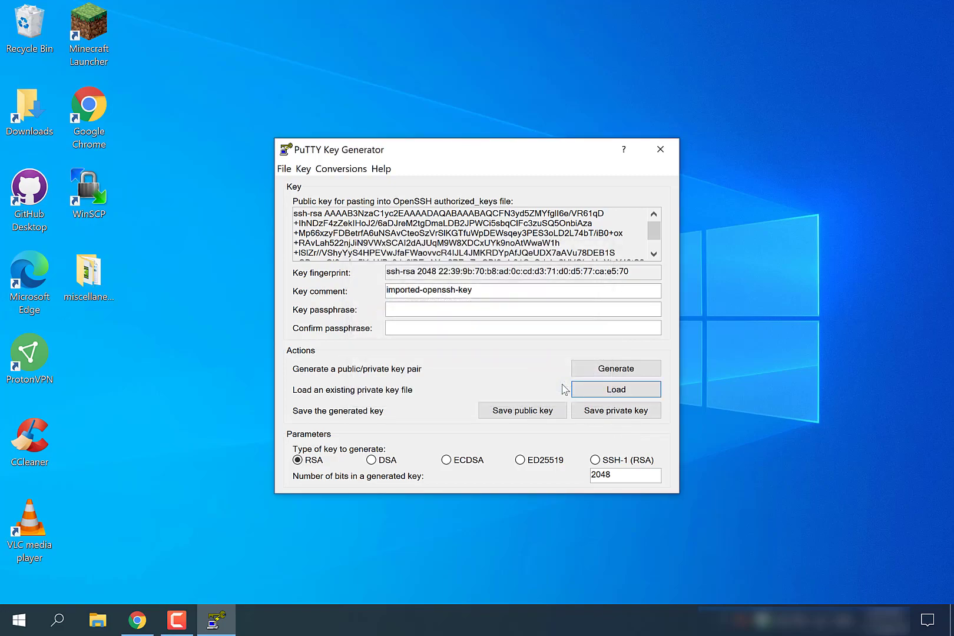
- Save the private key without a passphrase to the Desktop as "lxqt vps private key" and close PuTTYgen
{"action": "left_click", "coordinate": [593, 418]}
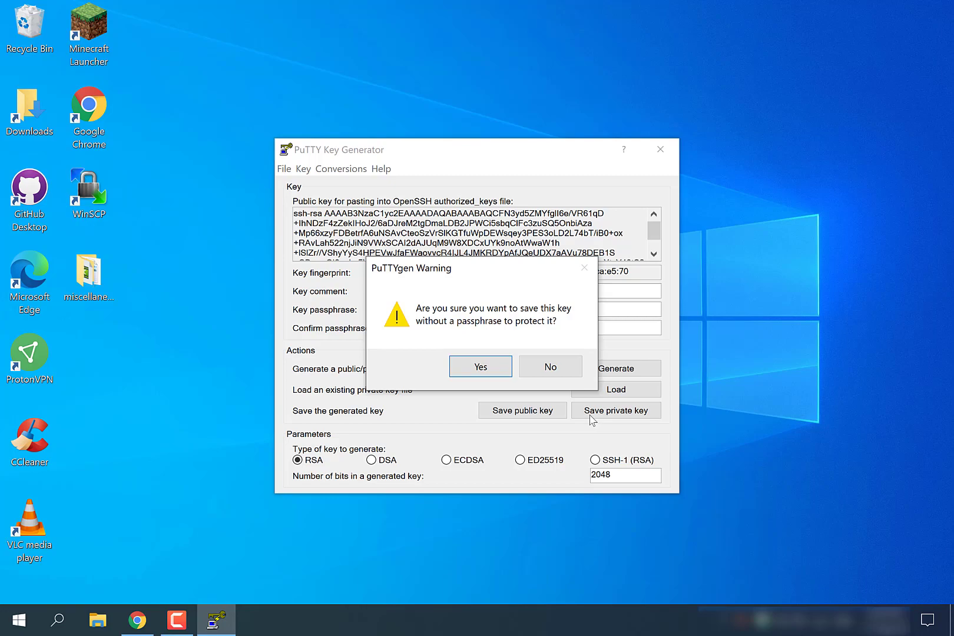
{"action": "left_click", "coordinate": [492, 362]}
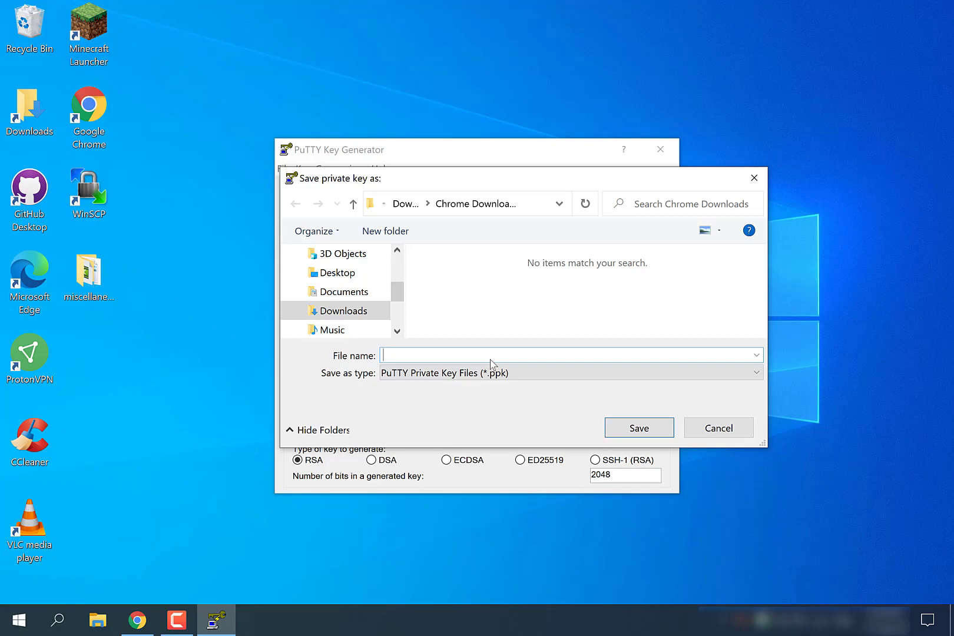
{"action": "left_click", "coordinate": [354, 275]}
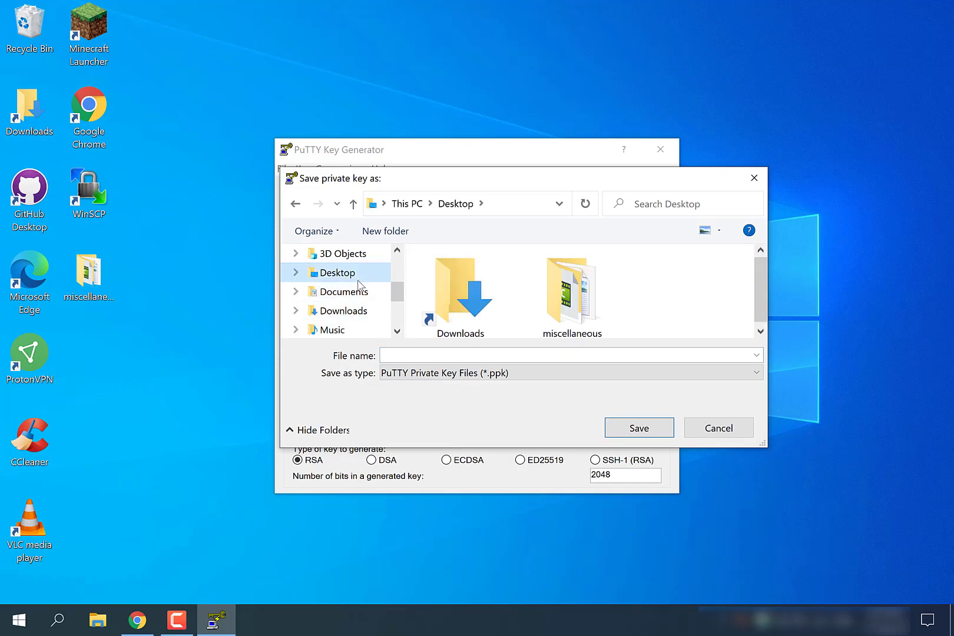
{"action": "left_click", "coordinate": [429, 351]}
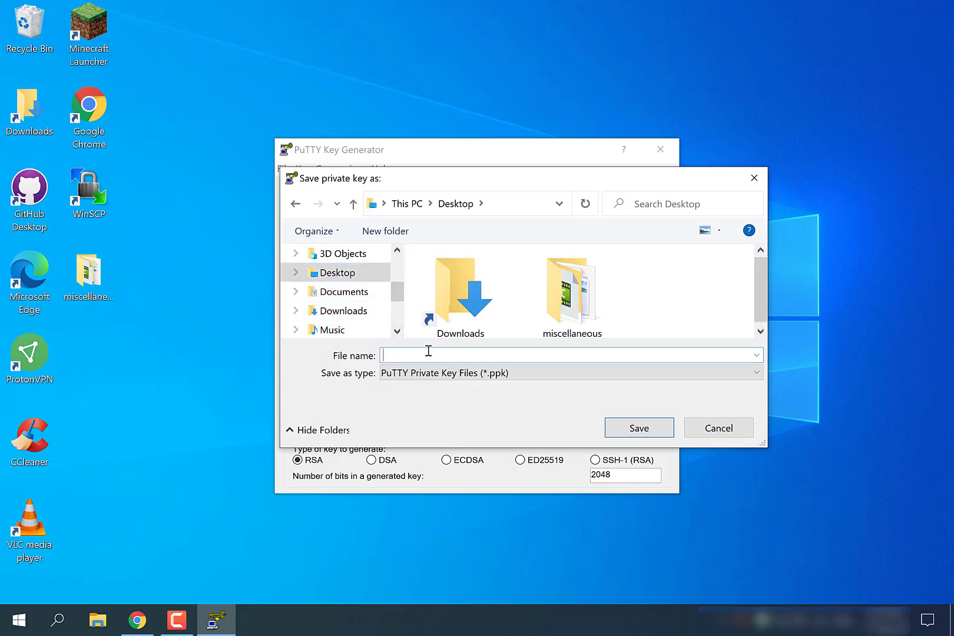
{"action": "type", "text": "lxqt vps private key"}
{"action": "left_click", "coordinate": [635, 427]}
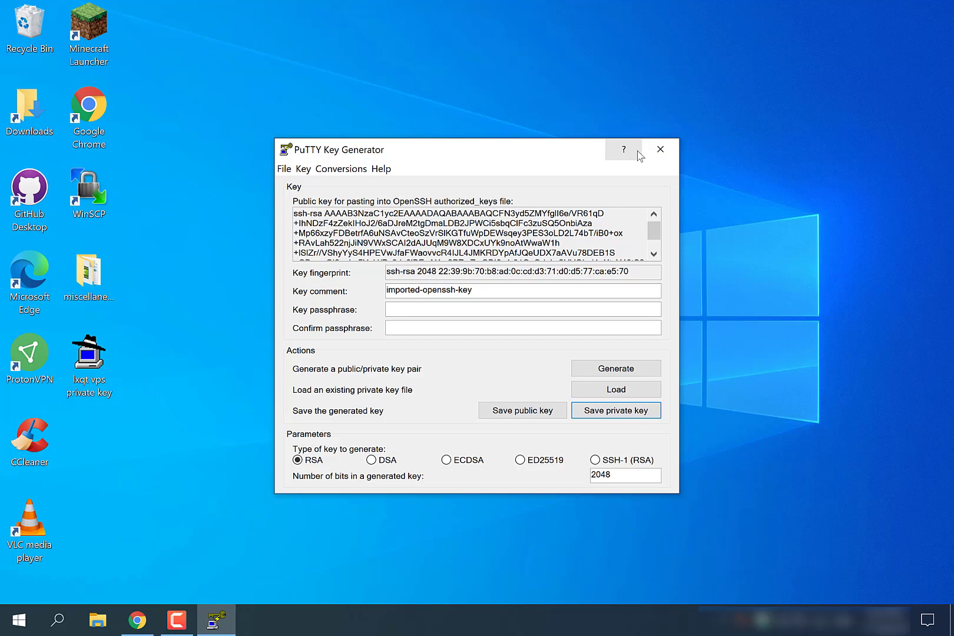
{"action": "left_click", "coordinate": [660, 150]}
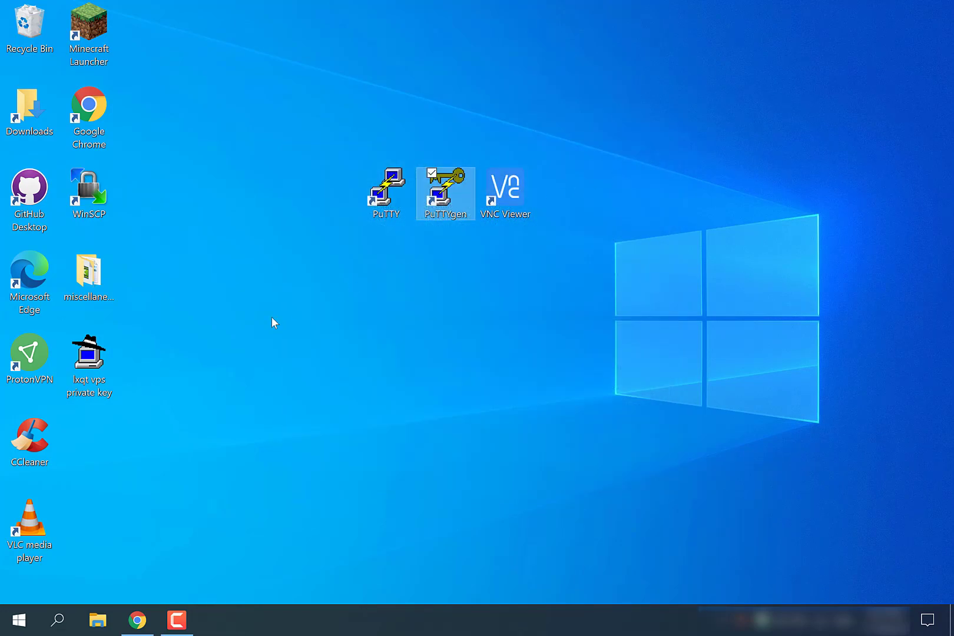
- Move the "lxqt vps private key" file next to the VNC Viewer shortcut on the desktop
{"action": "left_click_drag", "start_coordinate": [162, 427], "coordinate": [81, 364]}
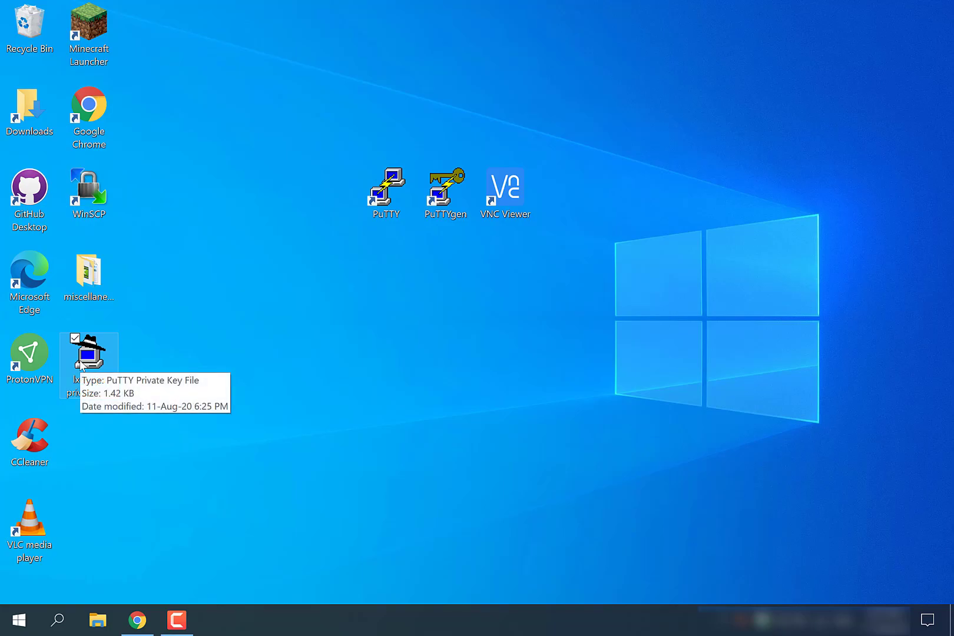
{"action": "left_click_drag", "start_coordinate": [81, 364], "coordinate": [561, 206]}
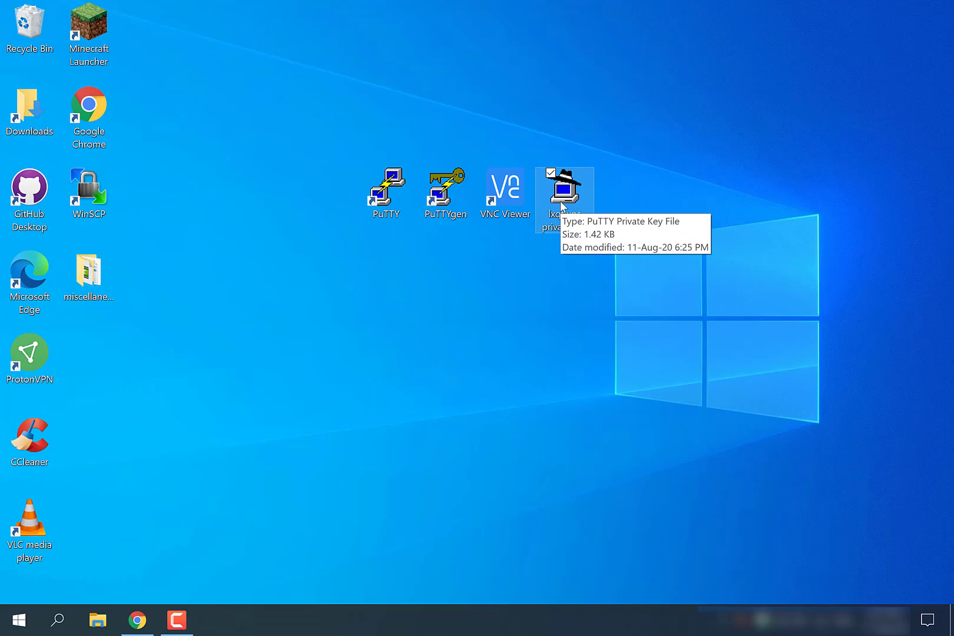
{"action": "left_click", "coordinate": [449, 278]}
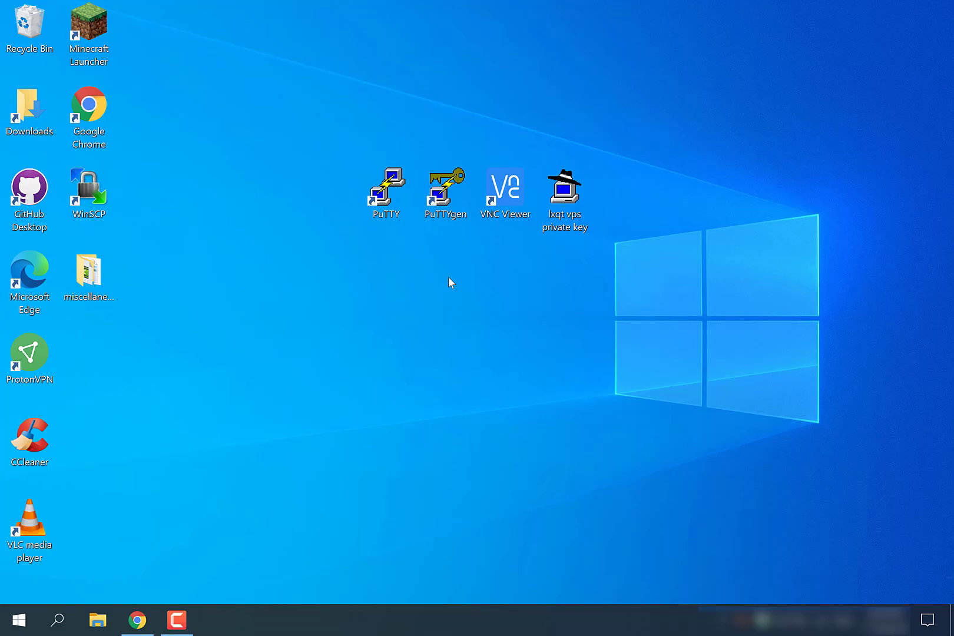
- Start PuTTY, then switch to the EC2 console in Chrome and copy the allocated Elastic IP address 54.220.189.200
{"action": "double_click", "coordinate": [373, 200]}
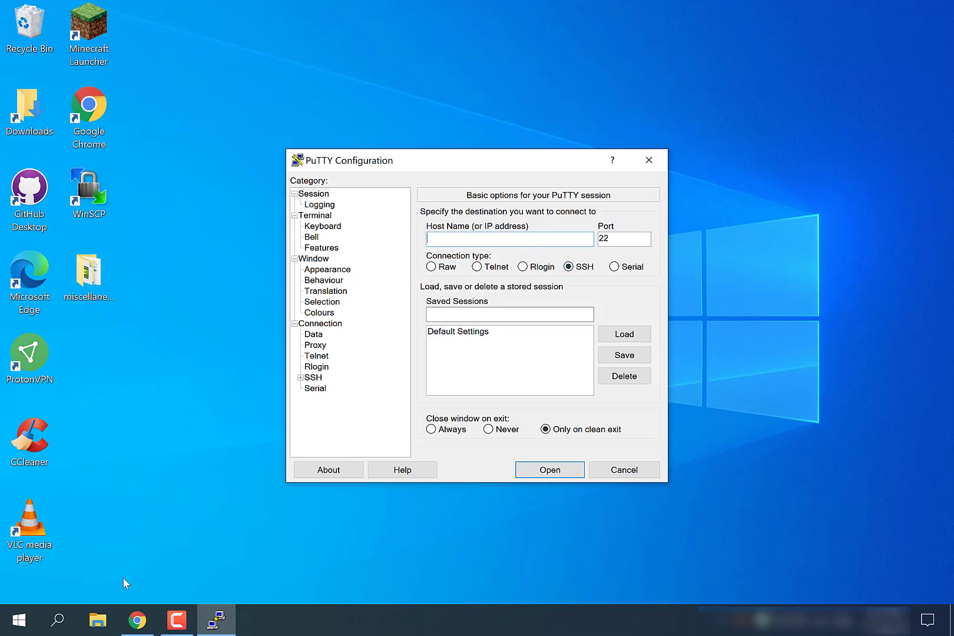
{"action": "left_click", "coordinate": [137, 620]}
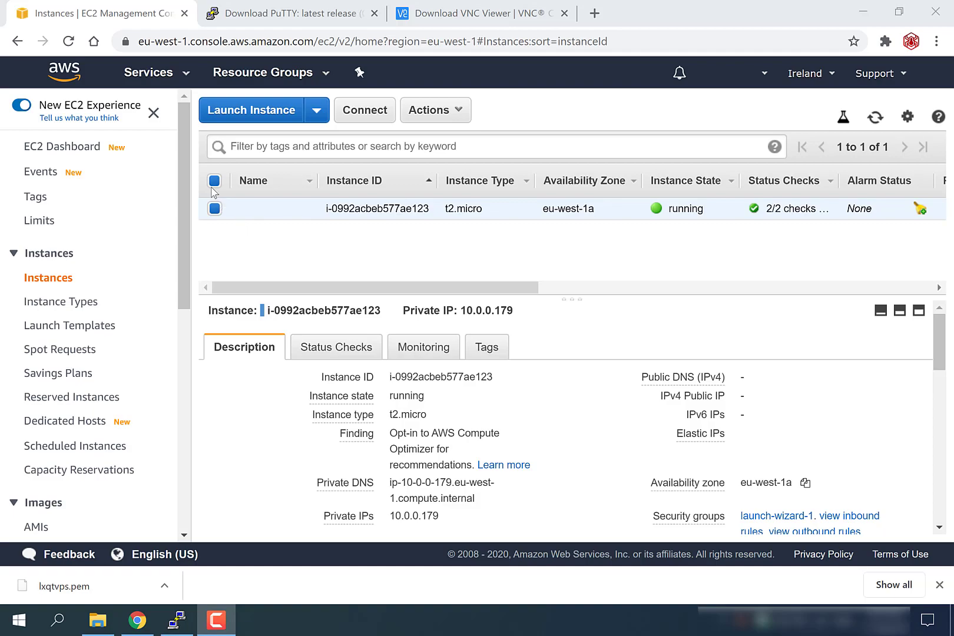
{"action": "left_click_drag", "start_coordinate": [181, 152], "coordinate": [180, 330]}
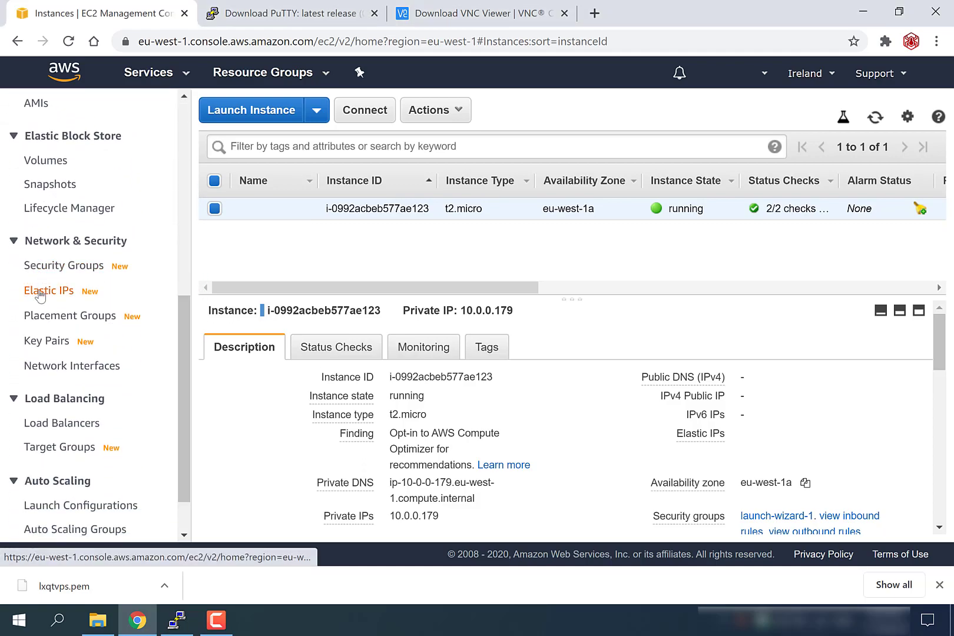
{"action": "left_click", "coordinate": [61, 295]}
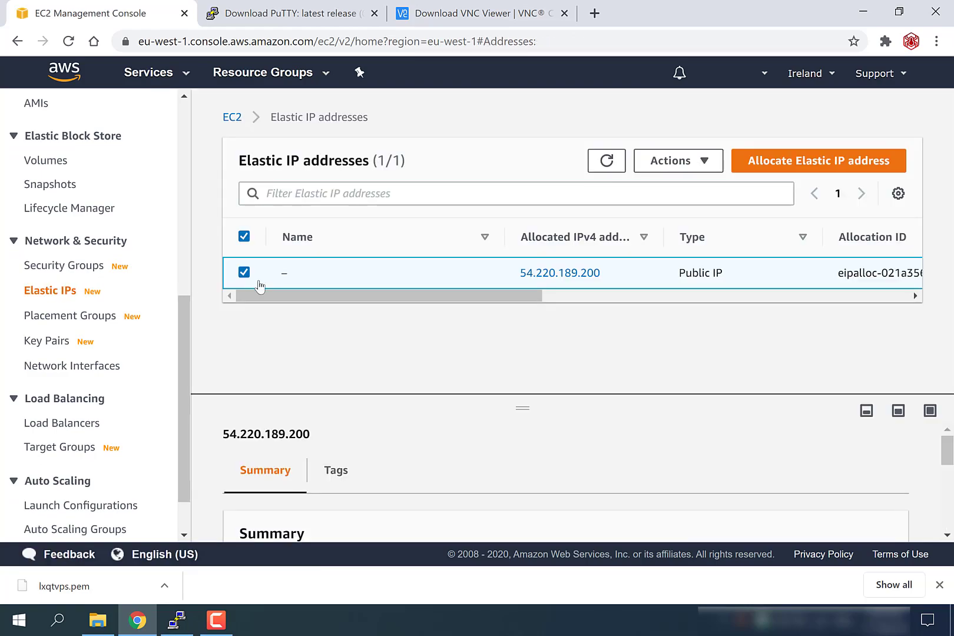
{"action": "left_click_drag", "start_coordinate": [599, 274], "coordinate": [520, 273]}
{"action": "right_click", "coordinate": [575, 274]}
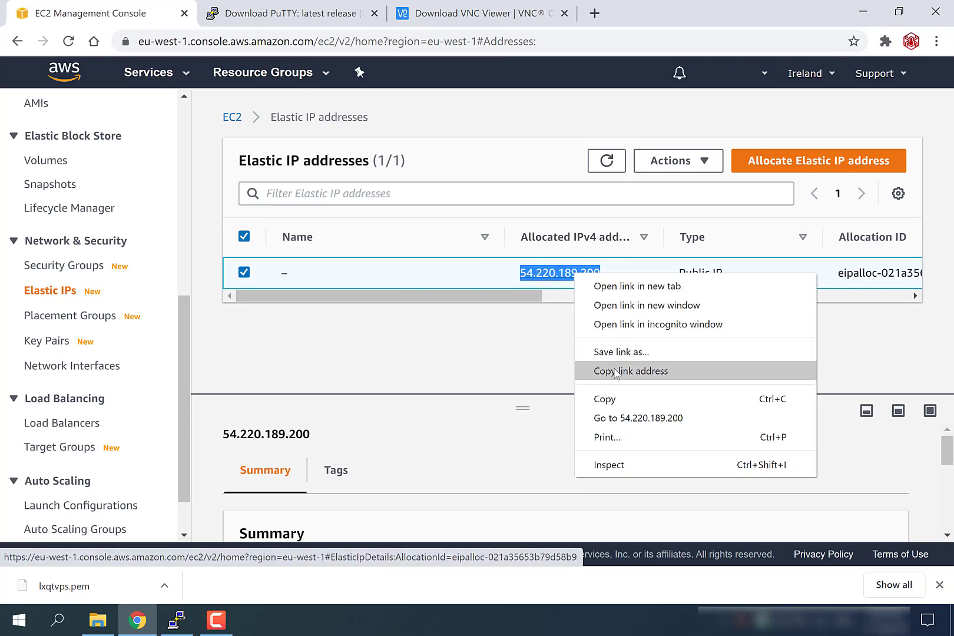
{"action": "left_click", "coordinate": [613, 399]}
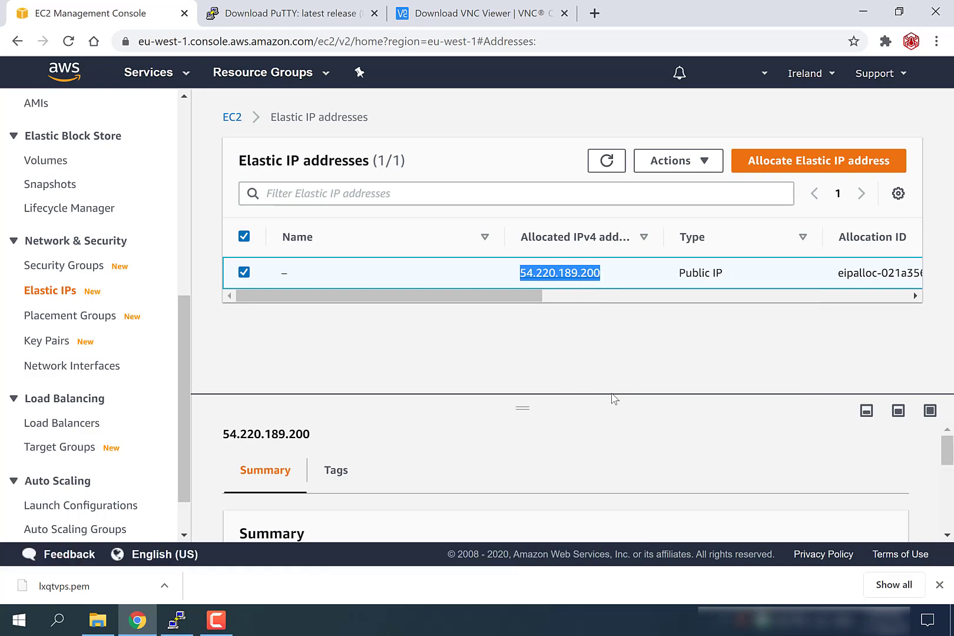
- Switch back to PuTTY and paste 54.220.189.200 as the session's host name
{"action": "left_click", "coordinate": [872, 4]}
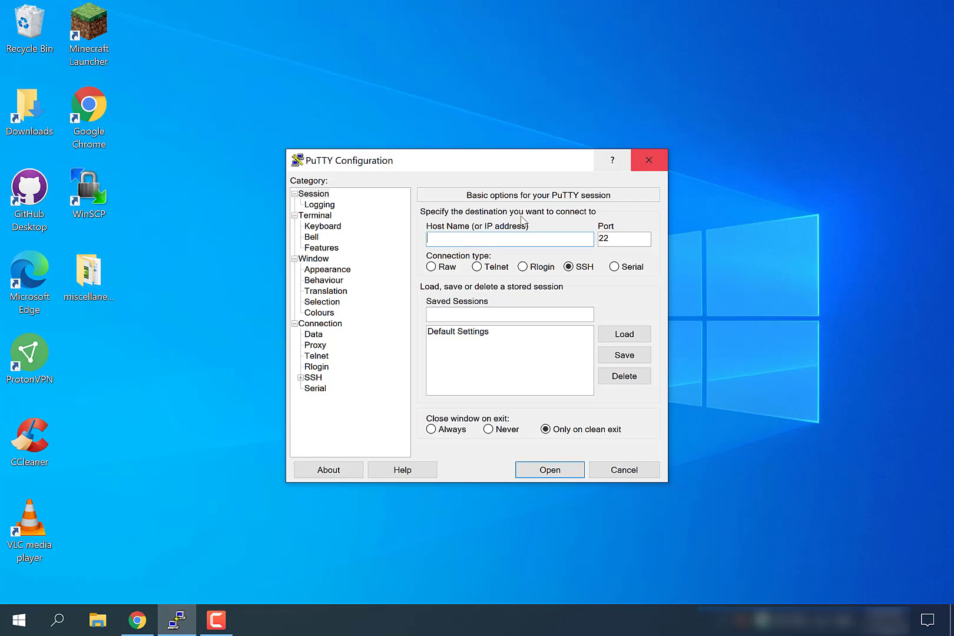
{"action": "right_click", "coordinate": [494, 235]}
{"action": "left_click", "coordinate": [423, 288]}
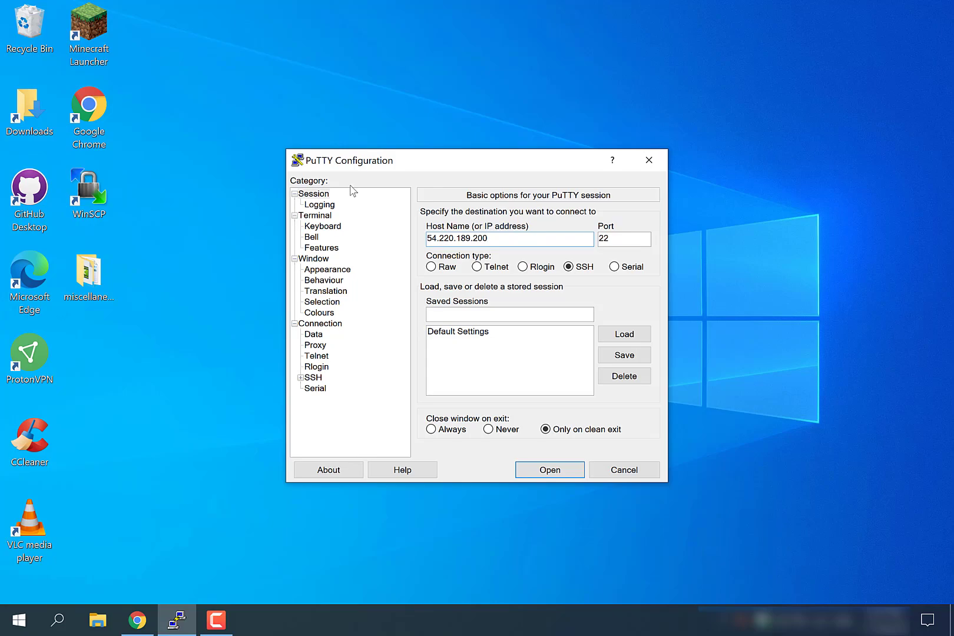
- Set the "lxqt vps private key" file on the Desktop as the private key file for SSH authentication
{"action": "left_click", "coordinate": [301, 378]}
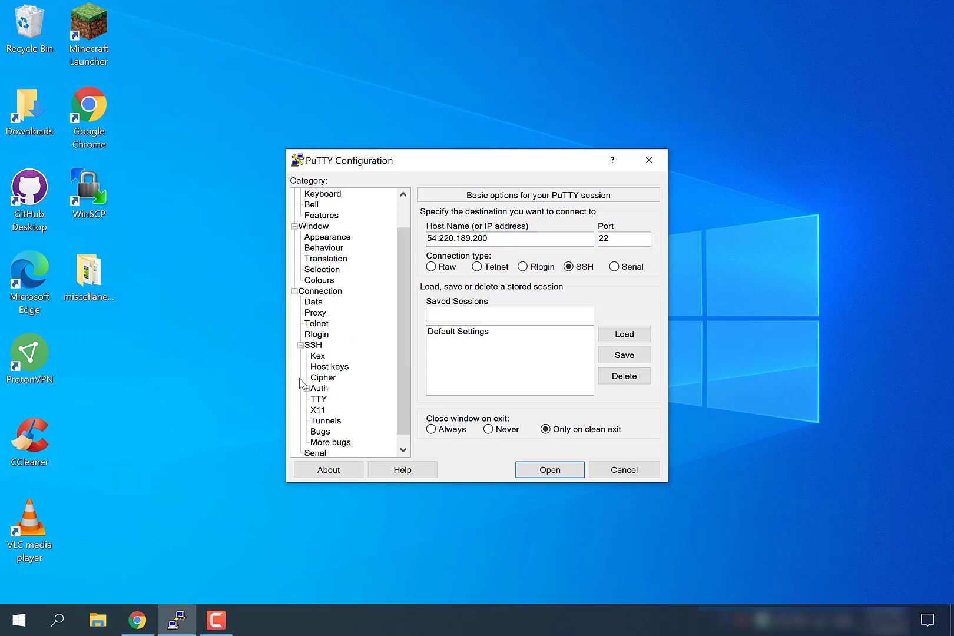
{"action": "left_click_drag", "start_coordinate": [405, 341], "coordinate": [401, 368]}
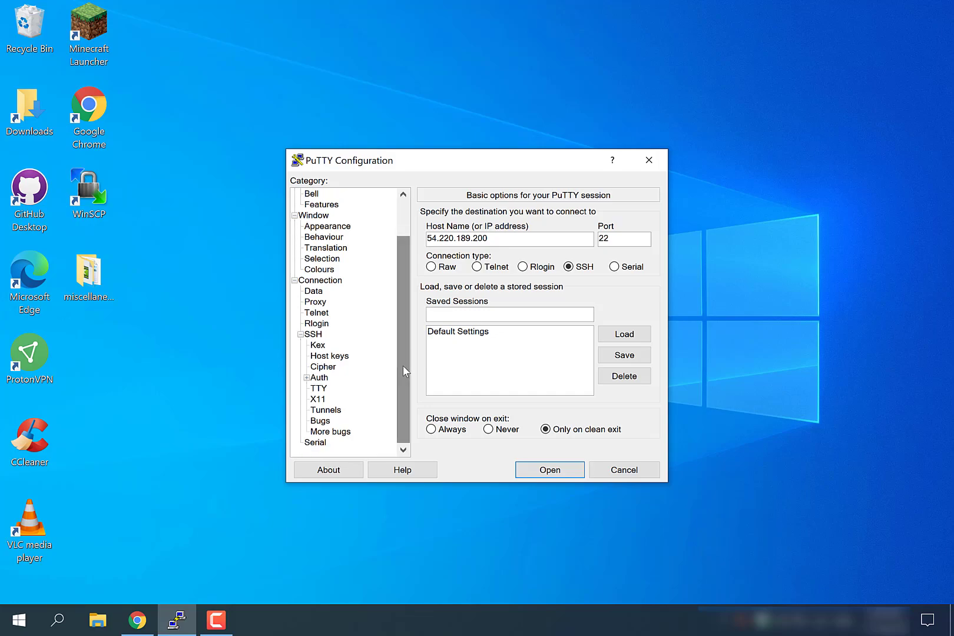
{"action": "left_click", "coordinate": [319, 378]}
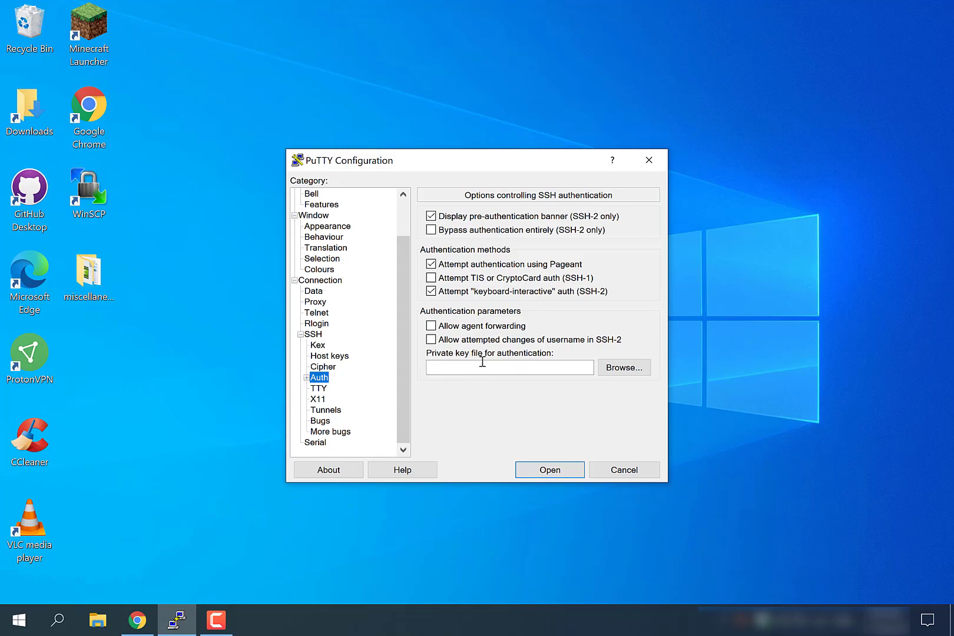
{"action": "left_click", "coordinate": [619, 371]}
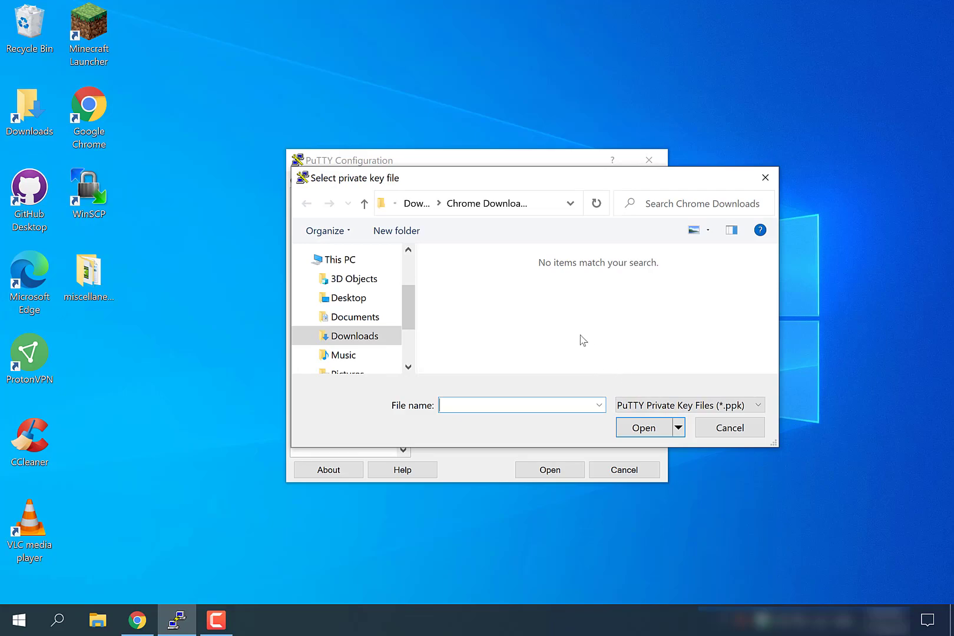
{"action": "left_click", "coordinate": [366, 298]}
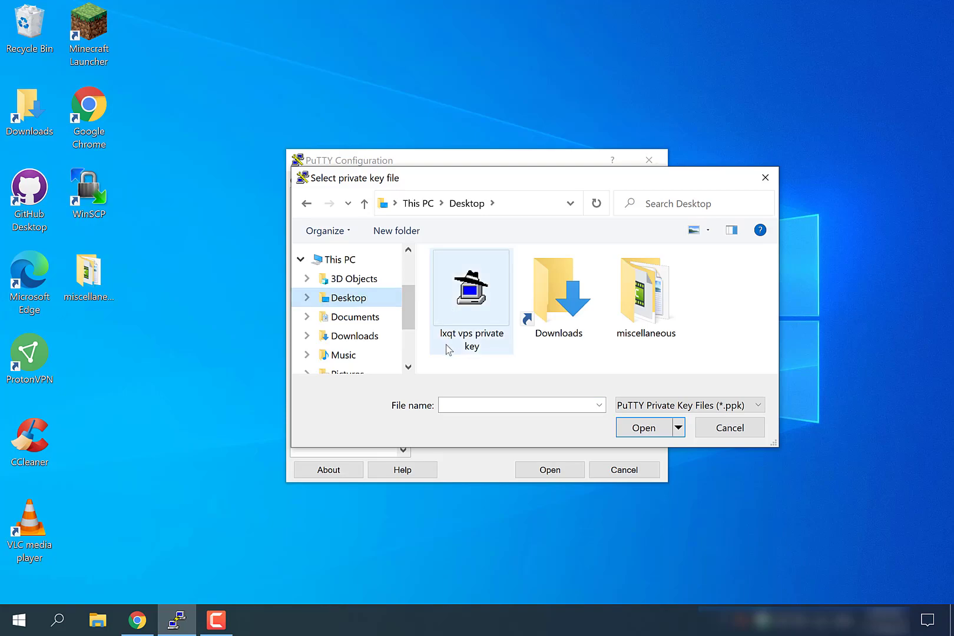
{"action": "left_click", "coordinate": [503, 340]}
{"action": "left_click", "coordinate": [648, 432]}
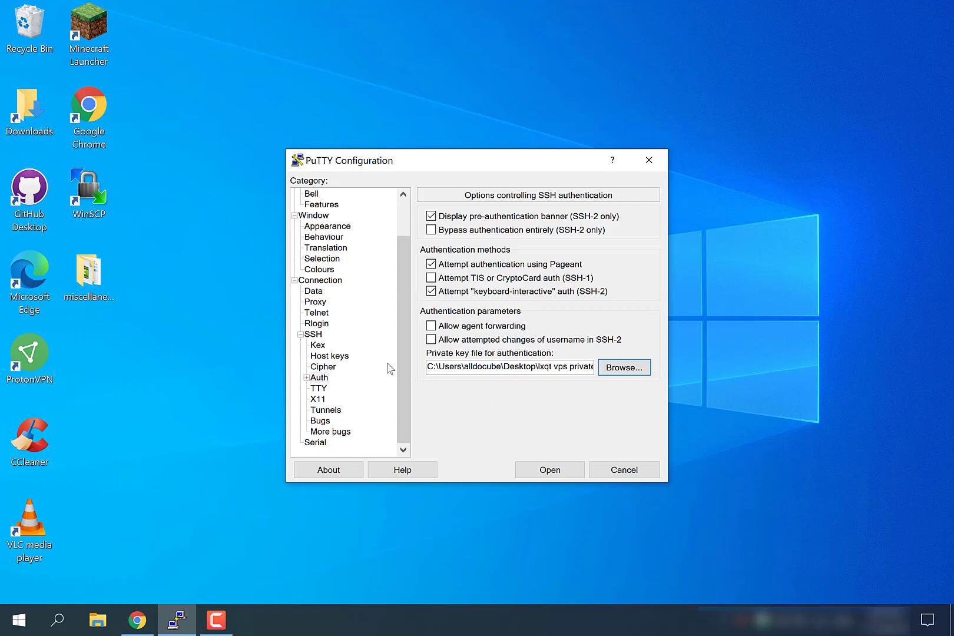
{"action": "left_click_drag", "start_coordinate": [399, 365], "coordinate": [403, 296]}
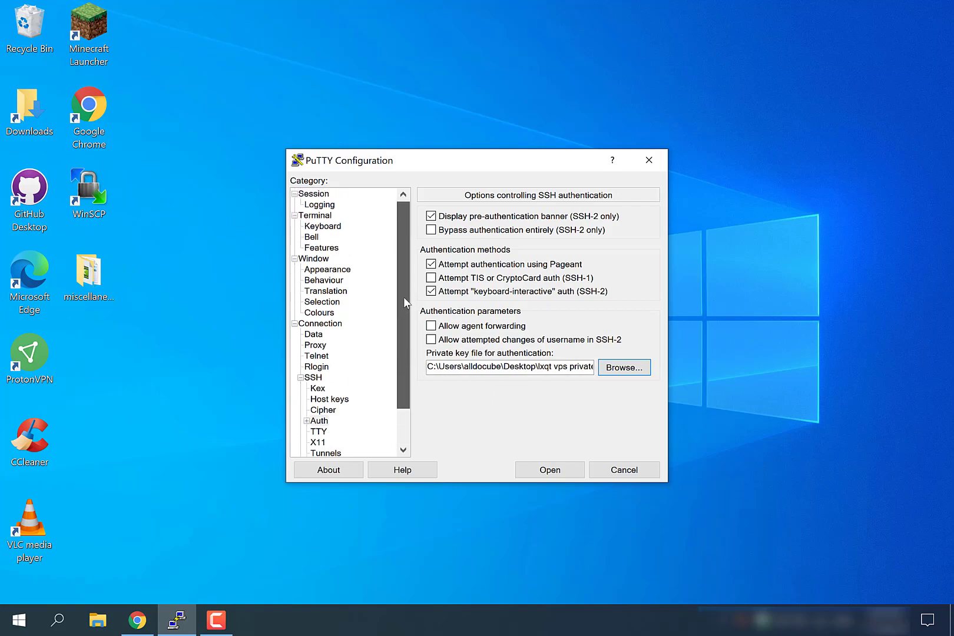
- Try to open the SSH session to 54.220.189.200, then dismiss the error and close the inactive PuTTY window
{"action": "left_click", "coordinate": [312, 196]}
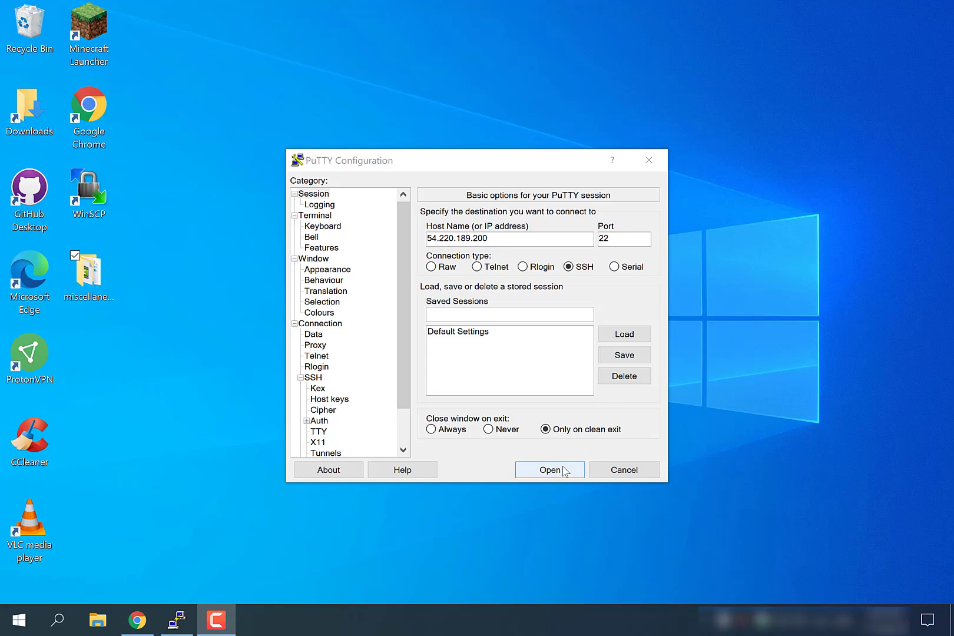
{"action": "left_click", "coordinate": [564, 470]}
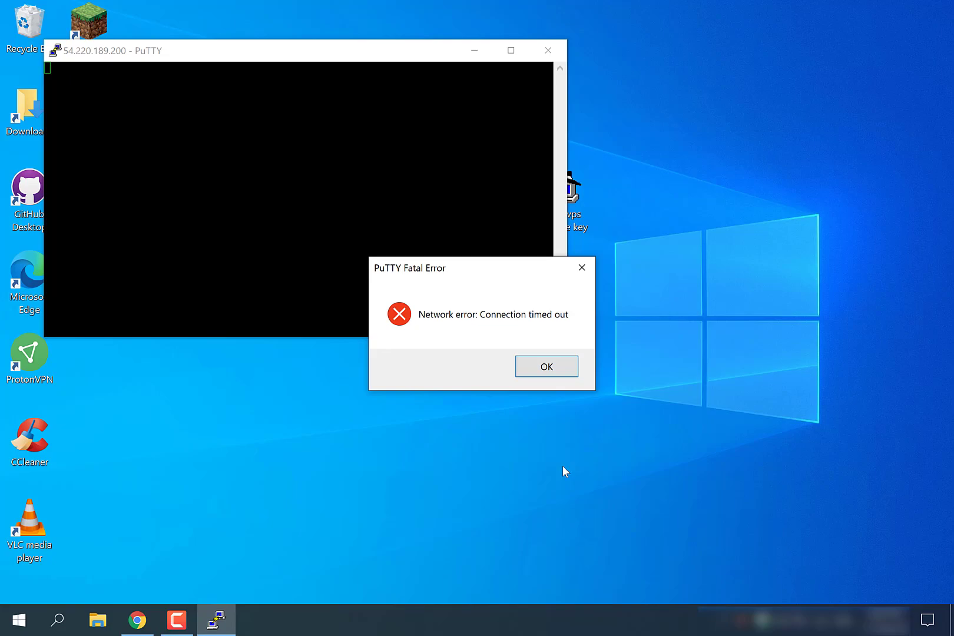
{"action": "left_click", "coordinate": [537, 363]}
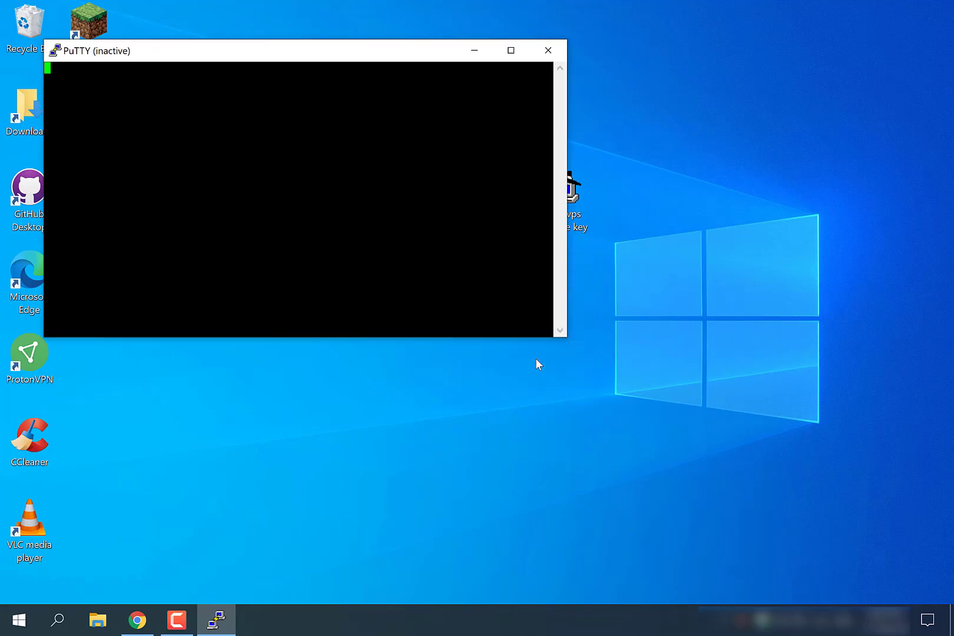
{"action": "left_click", "coordinate": [541, 56]}
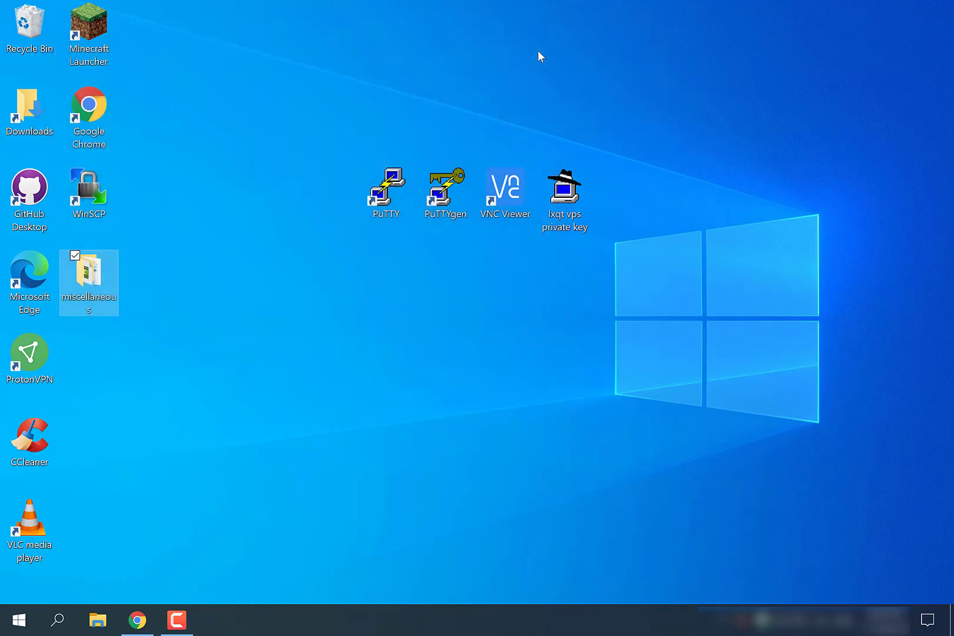
- Switch to the EC2 console in Chrome and associate Elastic IP 54.220.189.200 with instance i-0992acbeb577ae123 and private IP address 10.0.0.179
{"action": "left_click", "coordinate": [136, 621]}
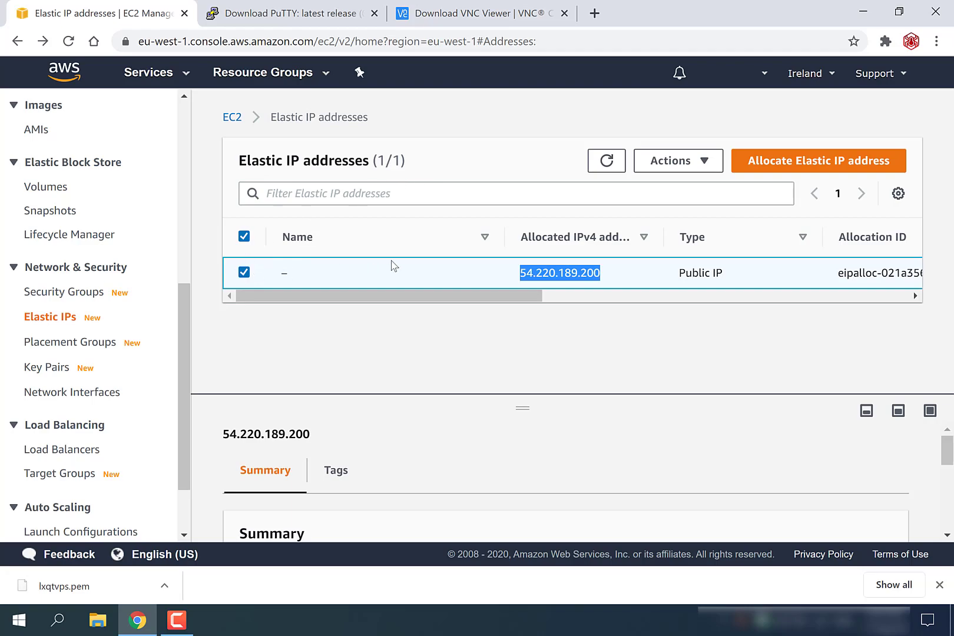
{"action": "left_click", "coordinate": [711, 161]}
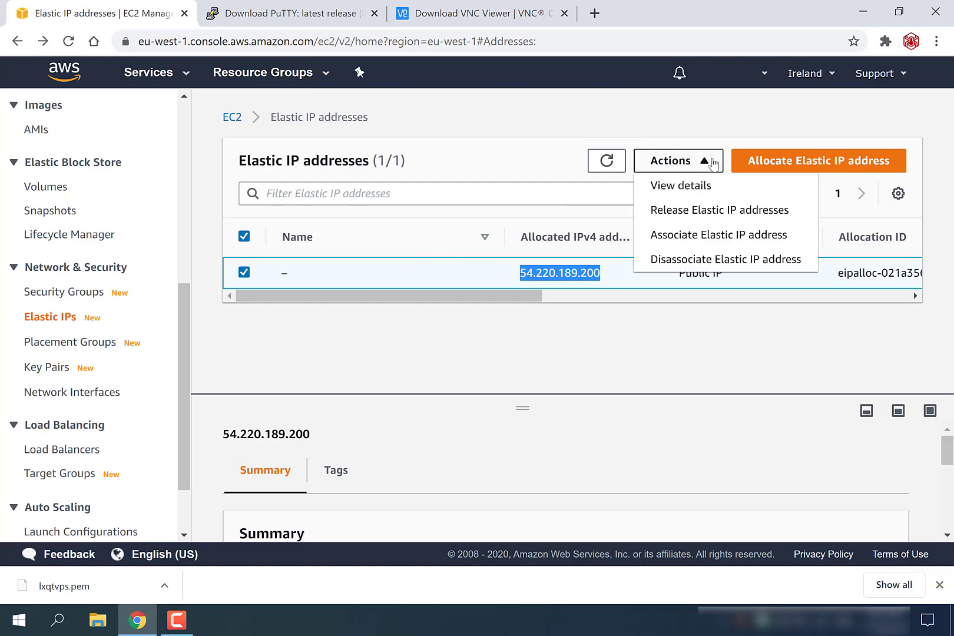
{"action": "left_click", "coordinate": [712, 241]}
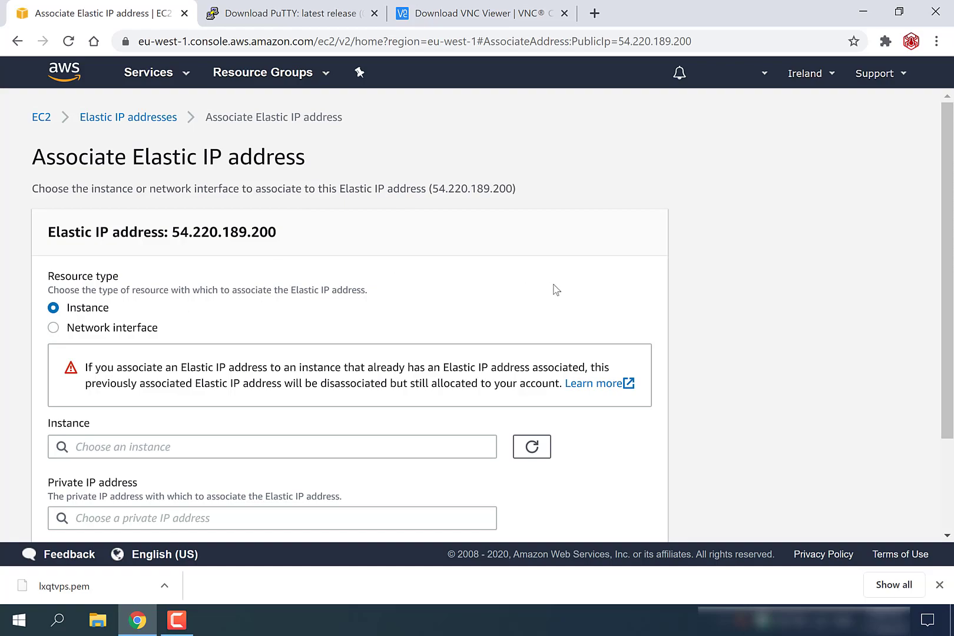
{"action": "left_click_drag", "start_coordinate": [948, 259], "coordinate": [953, 350]}
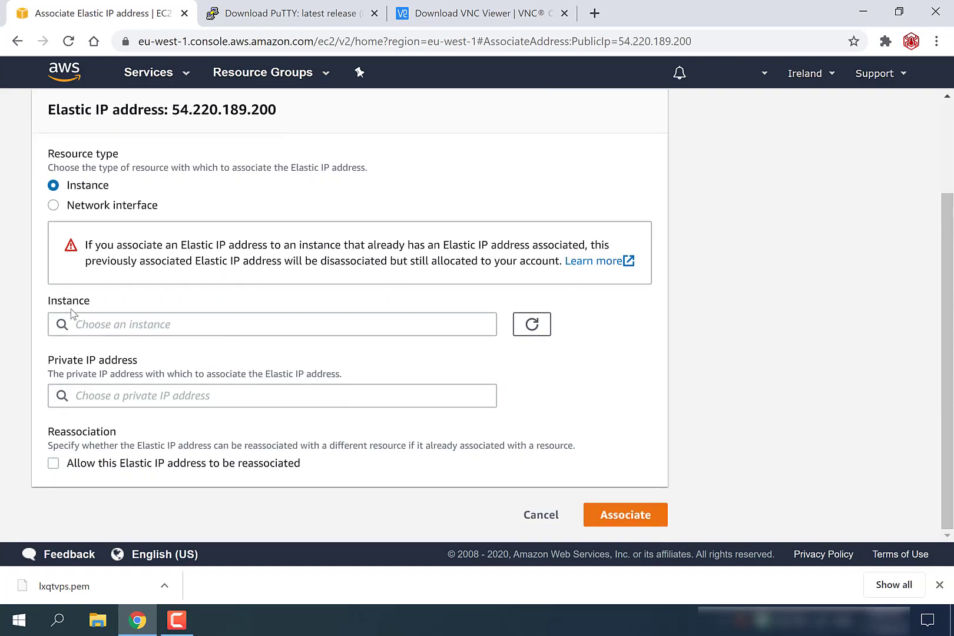
{"action": "left_click", "coordinate": [484, 326]}
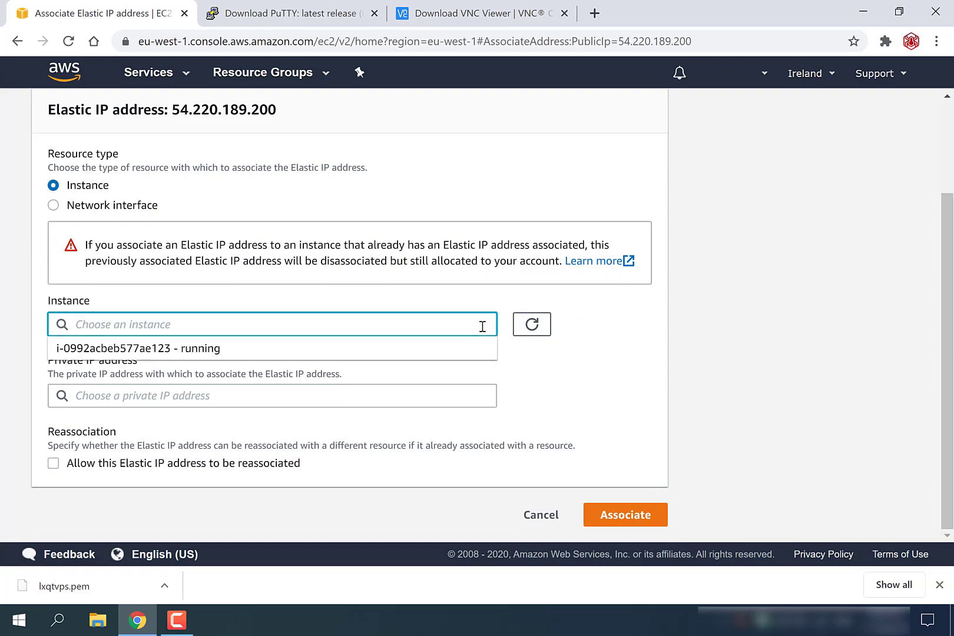
{"action": "left_click", "coordinate": [444, 348]}
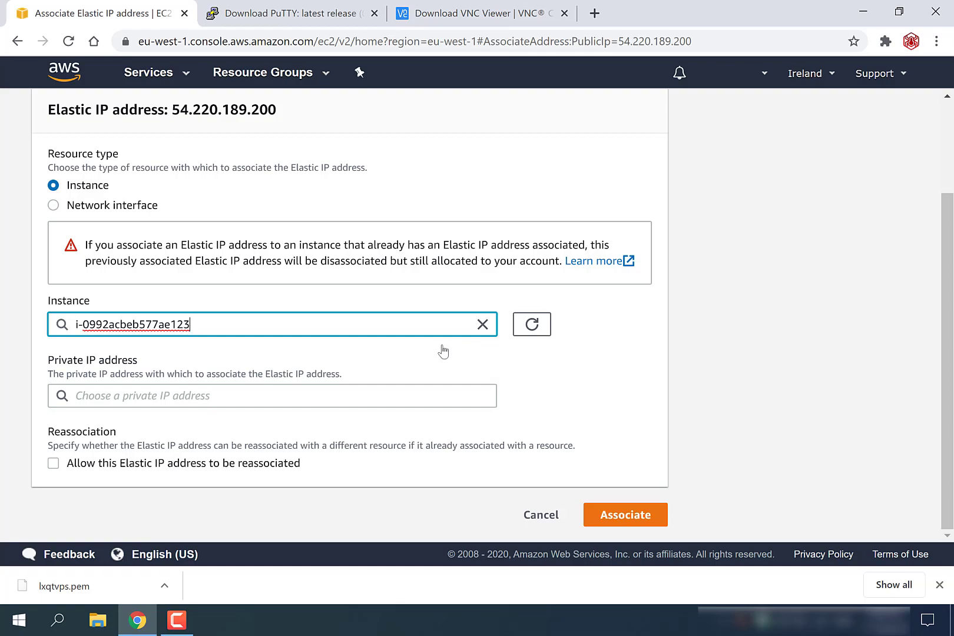
{"action": "left_click", "coordinate": [390, 396]}
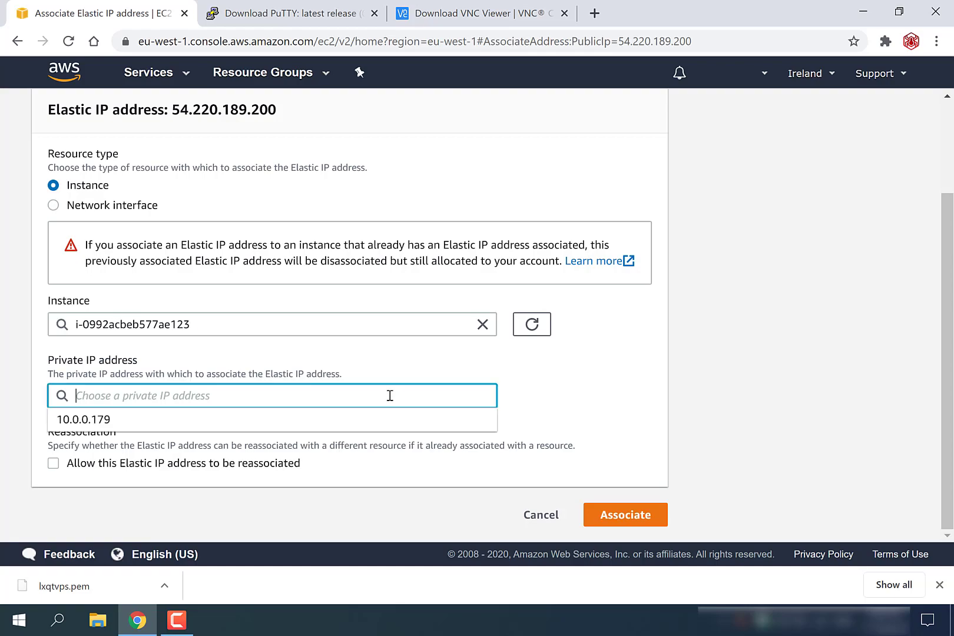
{"action": "left_click", "coordinate": [334, 426]}
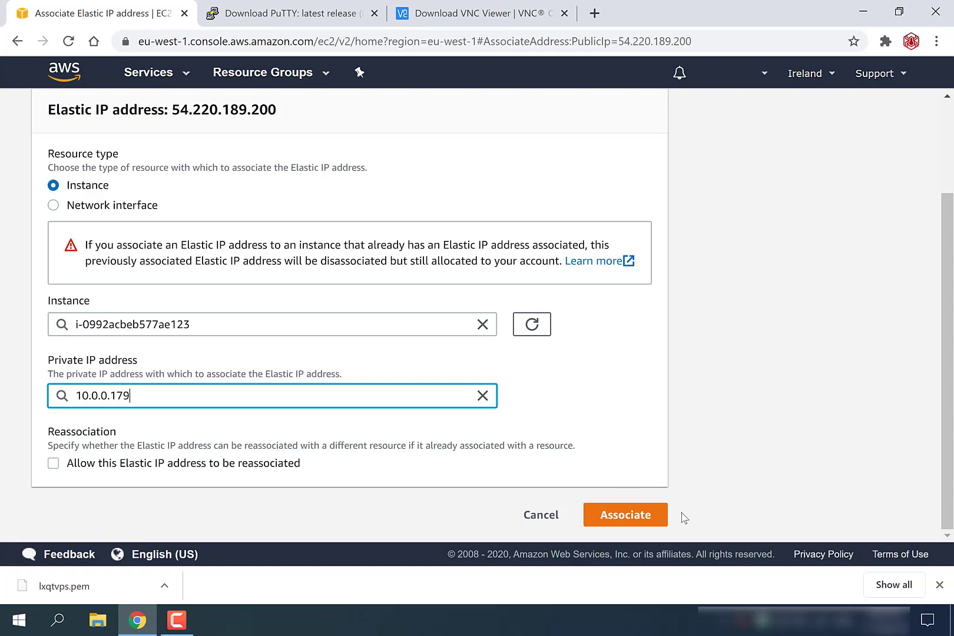
{"action": "left_click", "coordinate": [633, 518]}
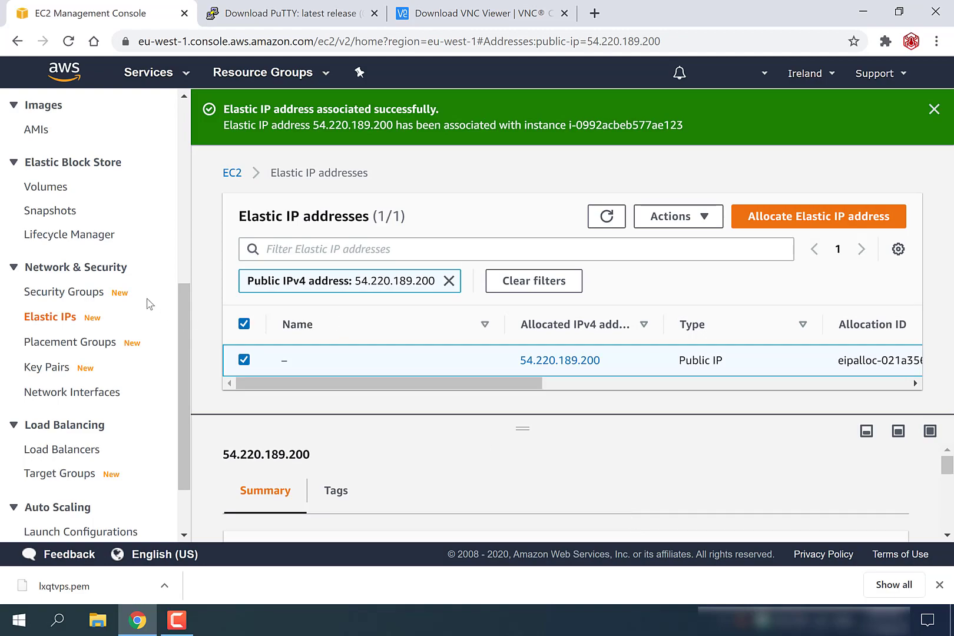
- Open the running instances from the EC2 Dashboard and check the instance's public, Elastic and private IP addresses
{"action": "left_click_drag", "start_coordinate": [184, 312], "coordinate": [182, 115]}
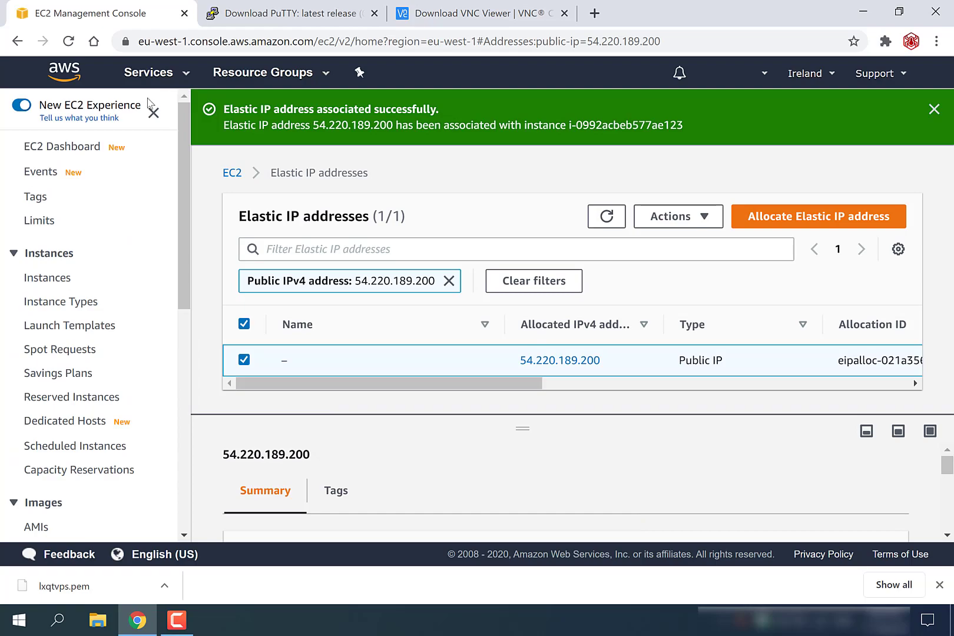
{"action": "left_click", "coordinate": [59, 149]}
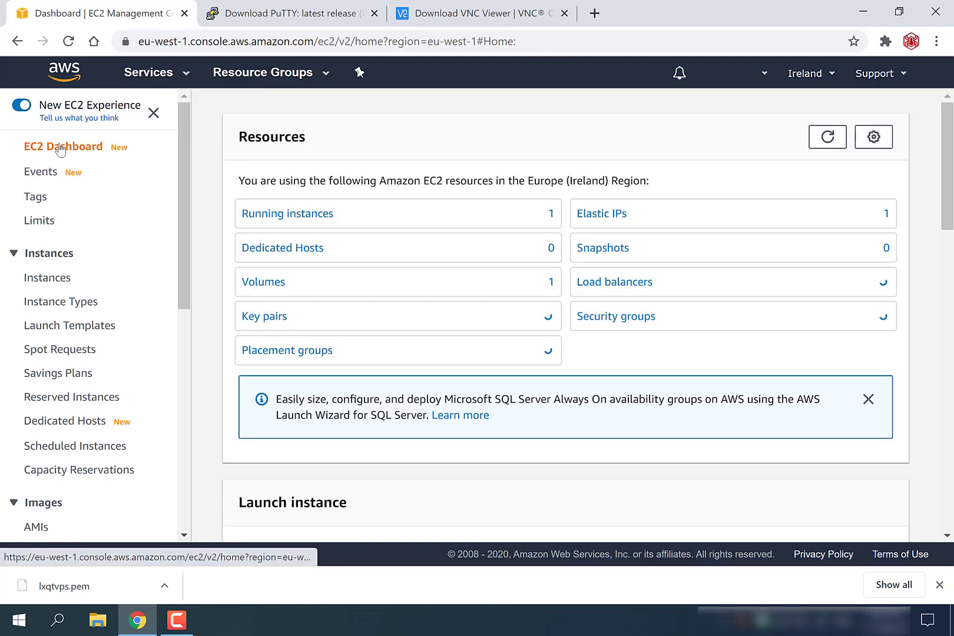
{"action": "left_click", "coordinate": [283, 215]}
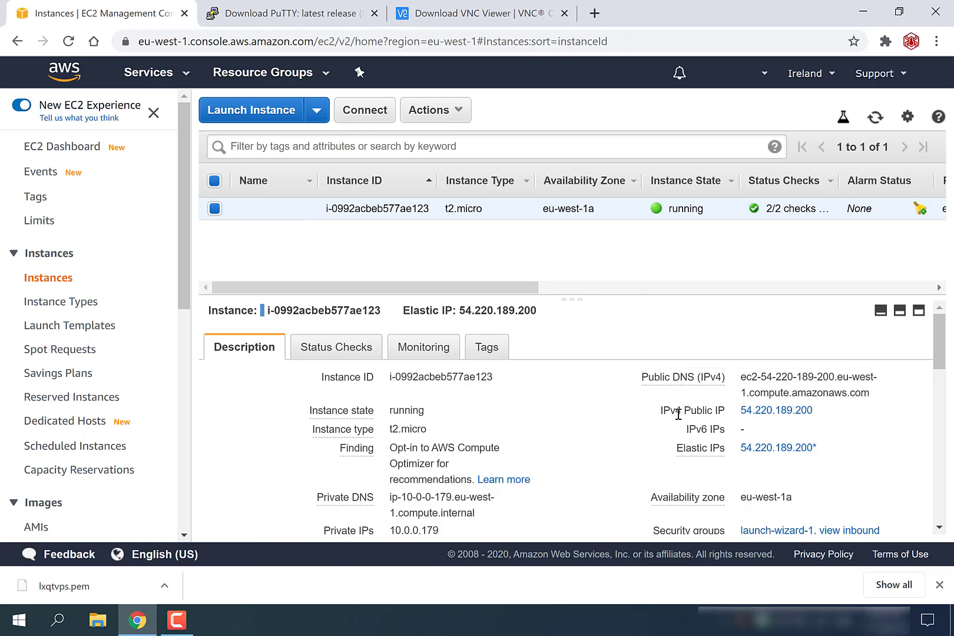
{"action": "mouse_move", "coordinate": [778, 424]}
{"action": "scroll", "coordinate": [611, 486], "scroll_direction": "down", "scroll_amount": 1}
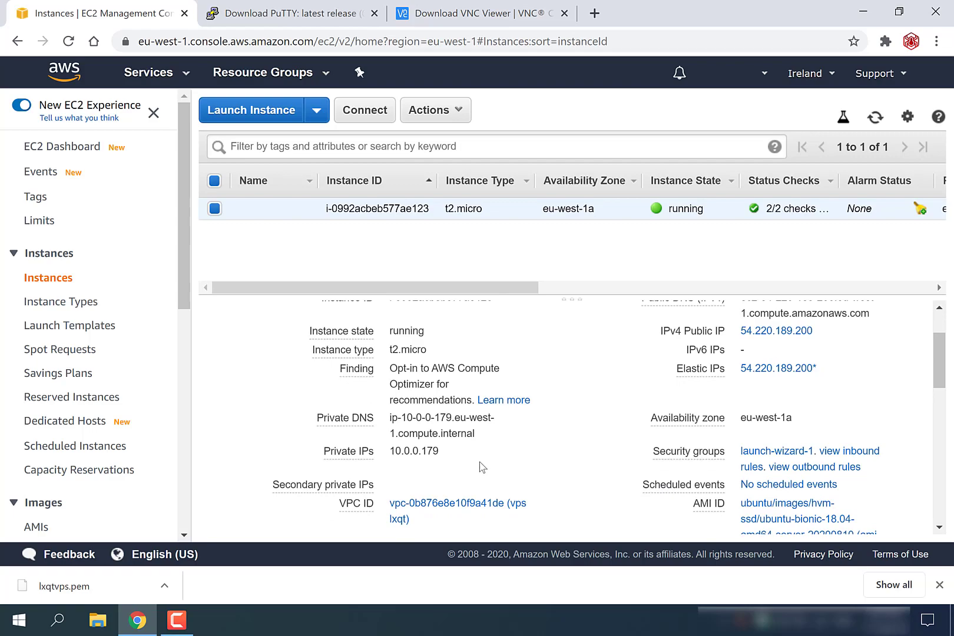
- Minimize Chrome, start PuTTY from the desktop and set the session's host name to 54.220.189.200
{"action": "left_click", "coordinate": [857, 12]}
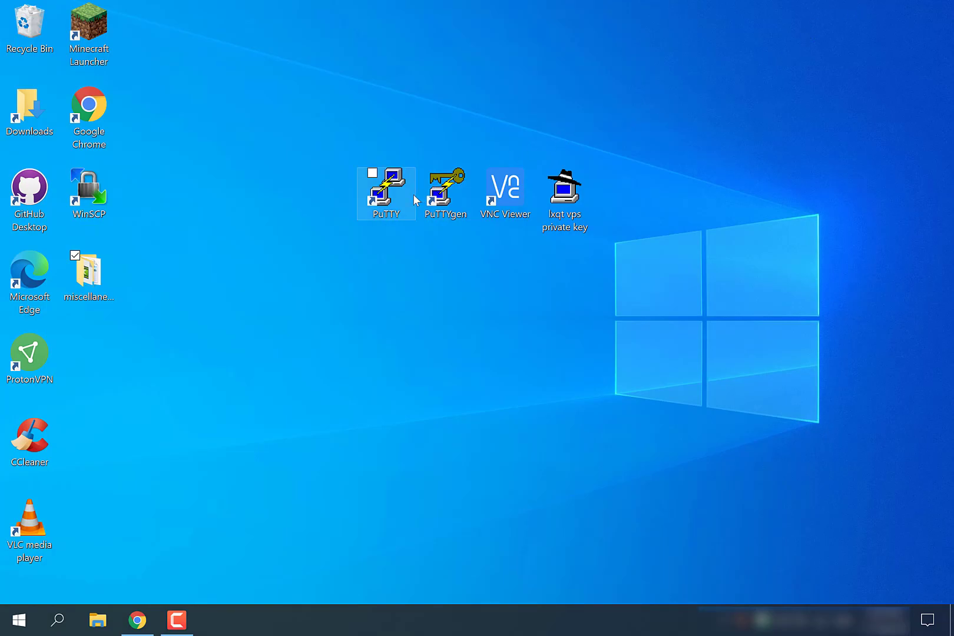
{"action": "double_click", "coordinate": [386, 200]}
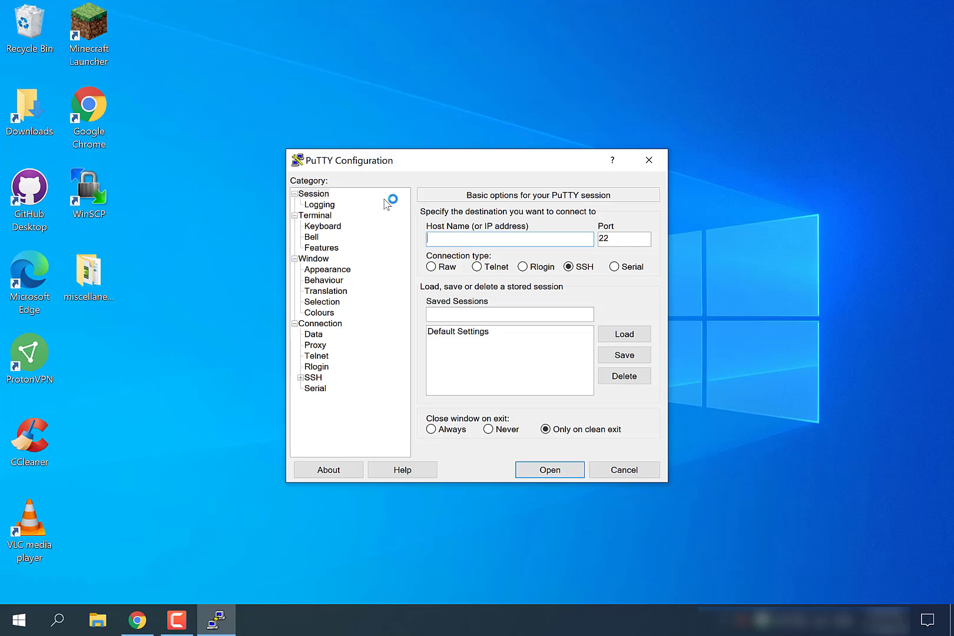
{"action": "type", "text": "54.220.189.200"}
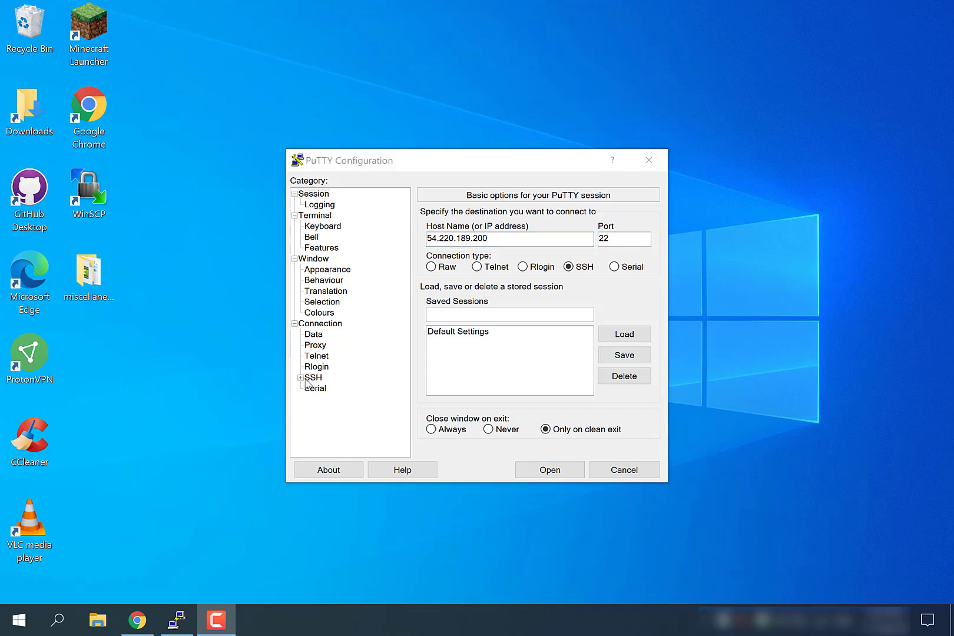
- Select the "lxqt vps private key" file on the Desktop as the private key file for SSH authentication
{"action": "left_click", "coordinate": [301, 379]}
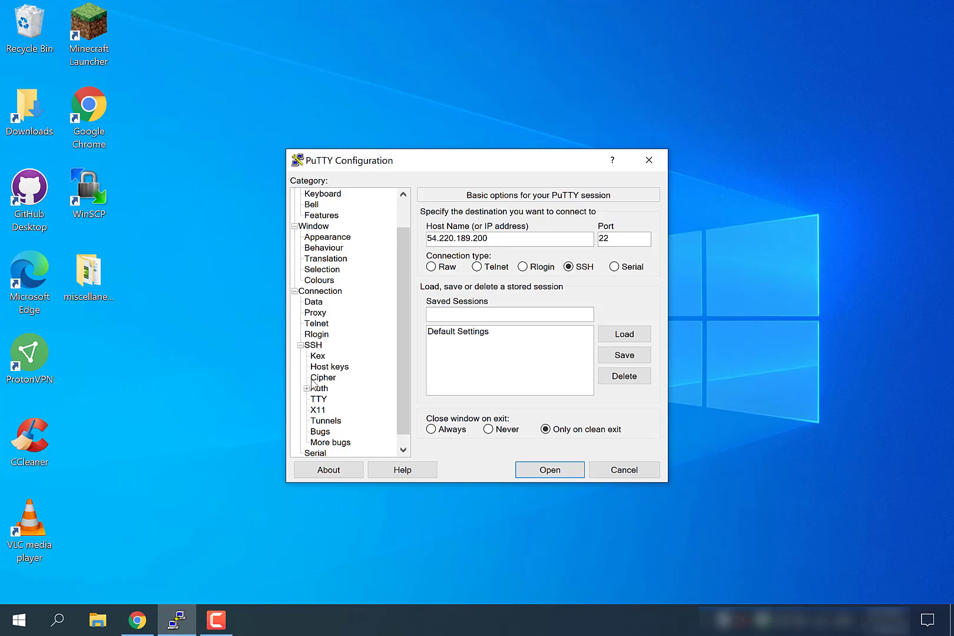
{"action": "left_click", "coordinate": [321, 389]}
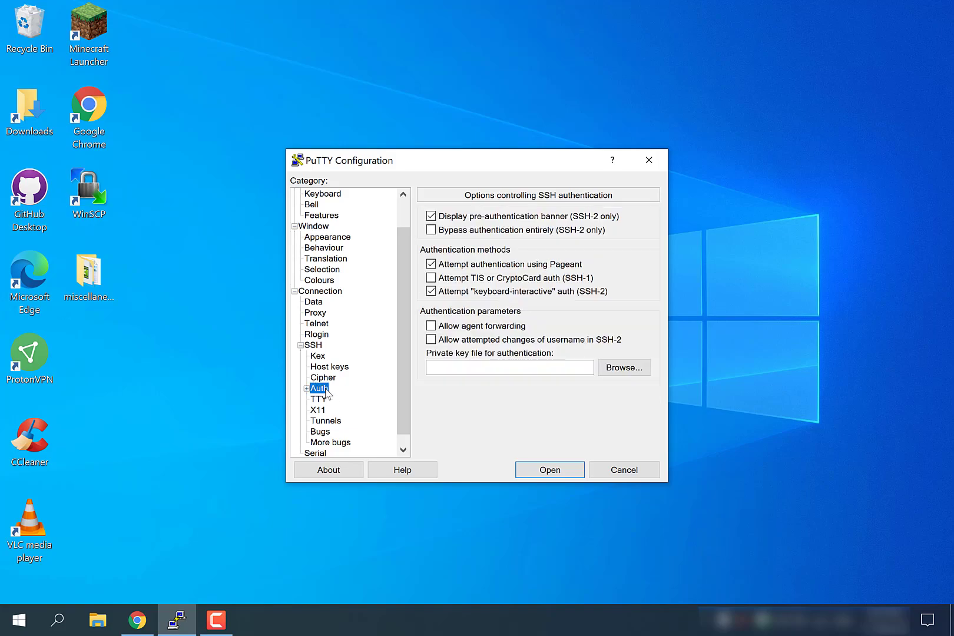
{"action": "left_click", "coordinate": [627, 368]}
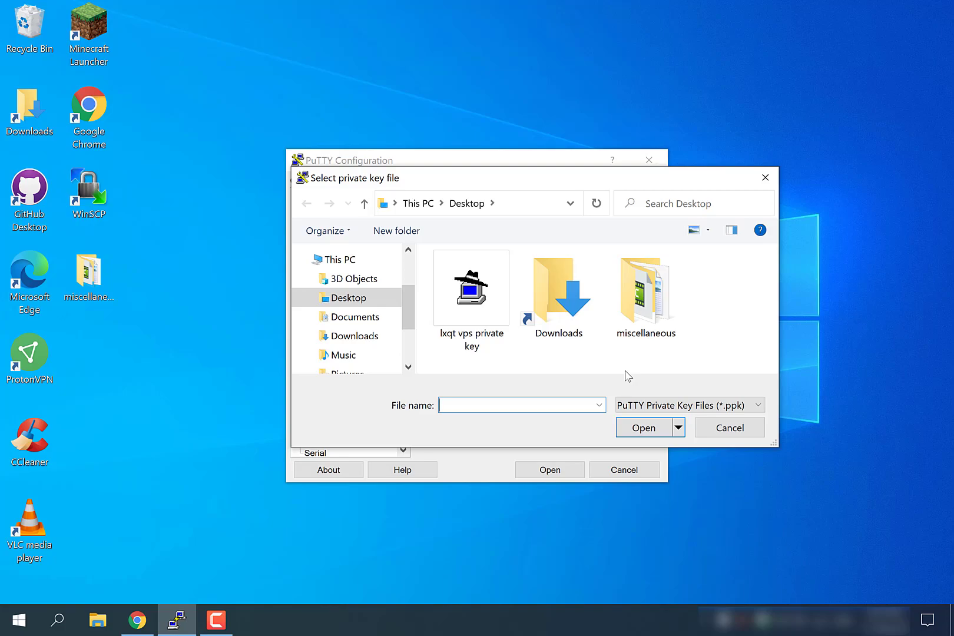
{"action": "left_click", "coordinate": [494, 337]}
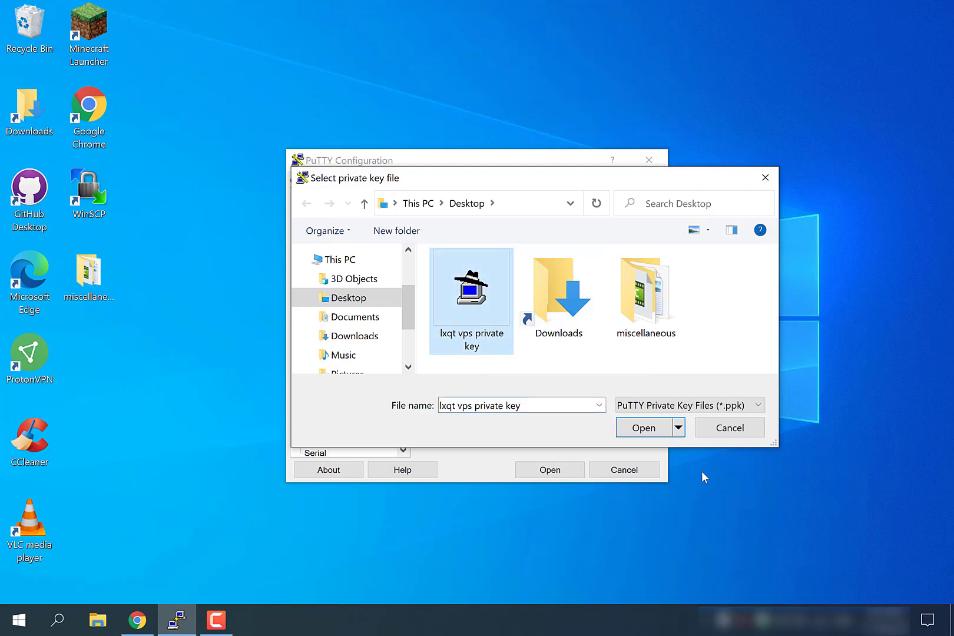
{"action": "left_click", "coordinate": [639, 427]}
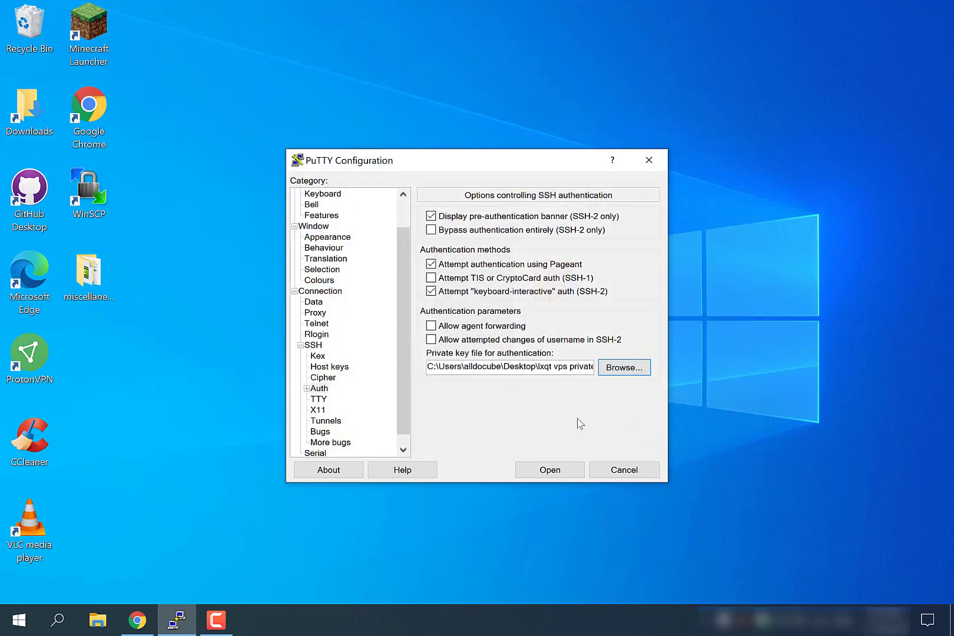
- Return to the basic session options, open the SSH connection to 54.220.189.200 and accept the server's host key into the cache
{"action": "left_click_drag", "start_coordinate": [401, 337], "coordinate": [361, 216]}
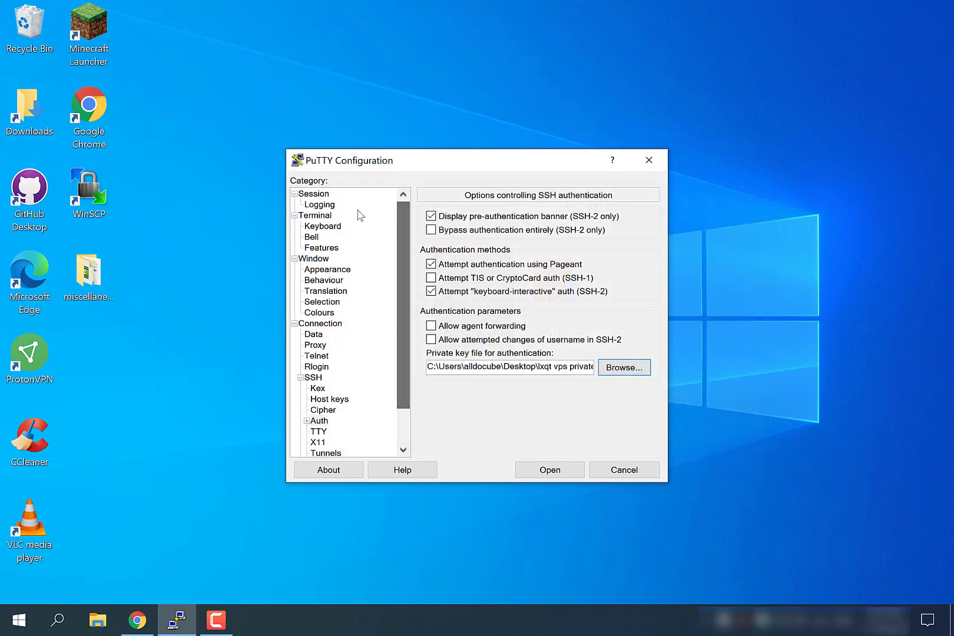
{"action": "left_click", "coordinate": [321, 195]}
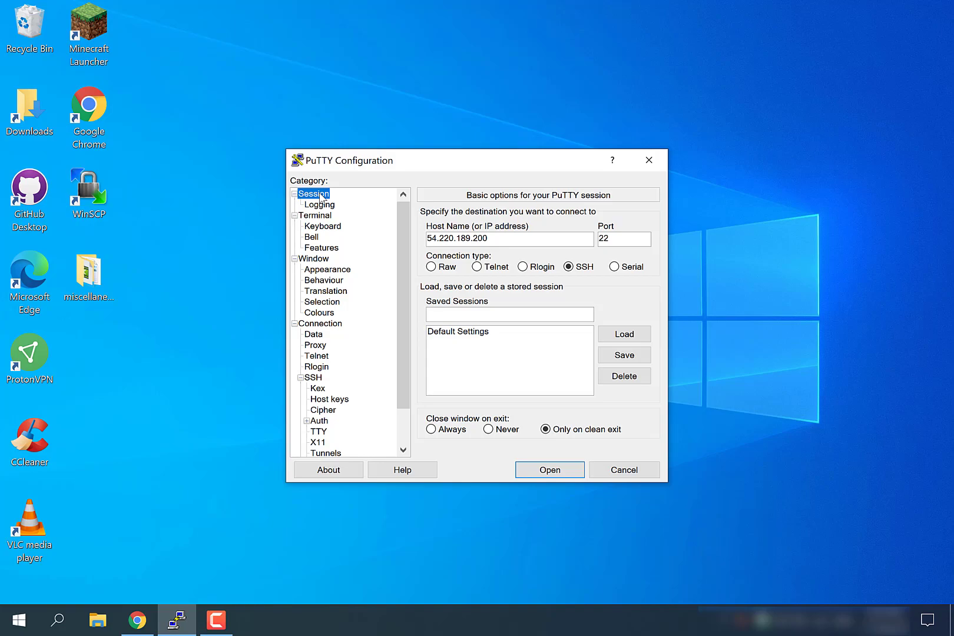
{"action": "left_click", "coordinate": [551, 471]}
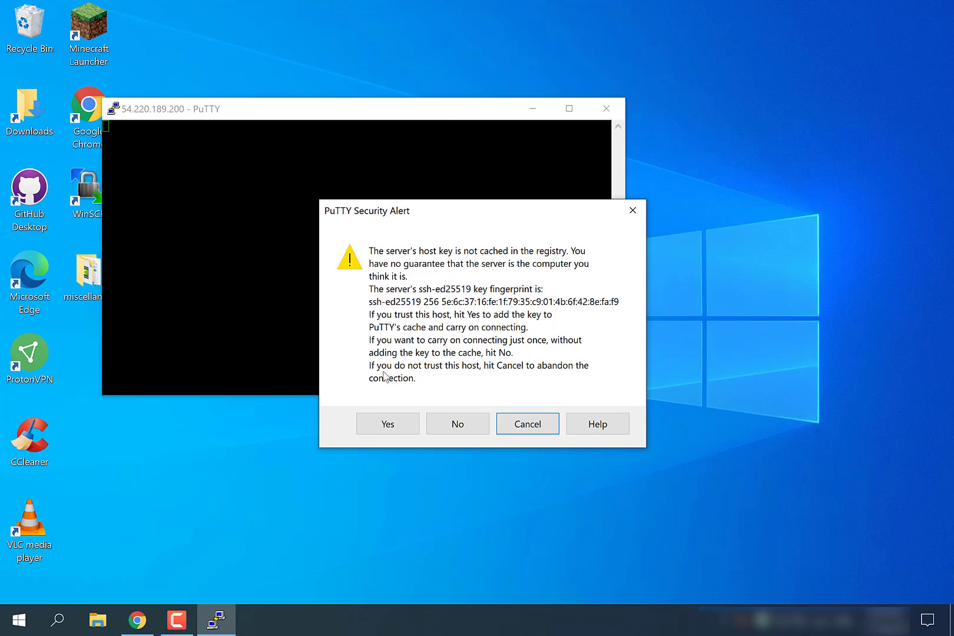
{"action": "left_click", "coordinate": [400, 430]}
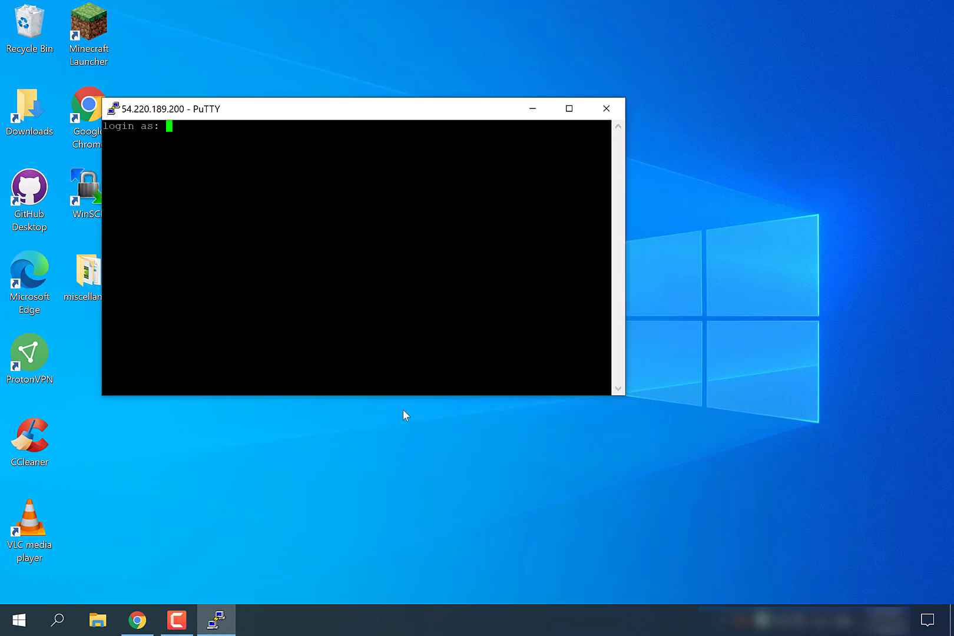
- Move the PuTTY terminal window to the middle of the desktop and log in as ubuntu
{"action": "left_click_drag", "start_coordinate": [400, 113], "coordinate": [517, 169]}
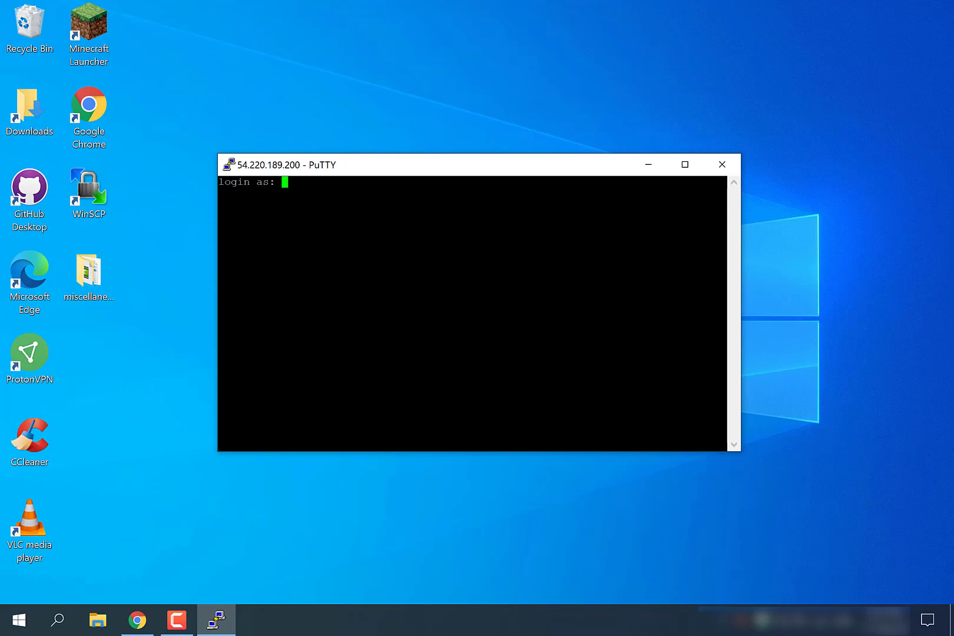
{"action": "left_click_drag", "start_coordinate": [513, 164], "coordinate": [484, 169]}
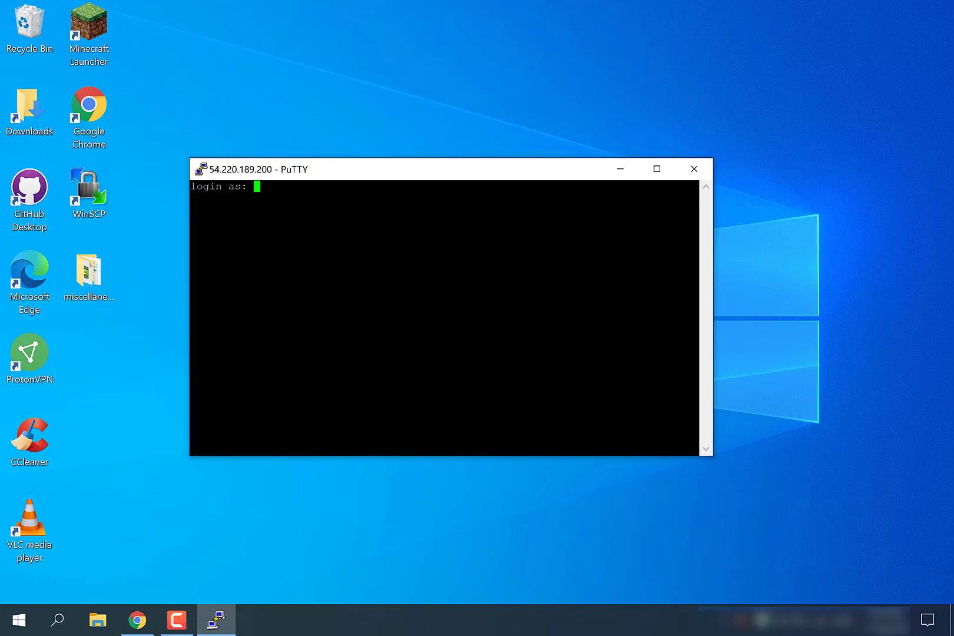
{"action": "type", "text": "ubuntu"}
{"action": "key", "text": "Return"}
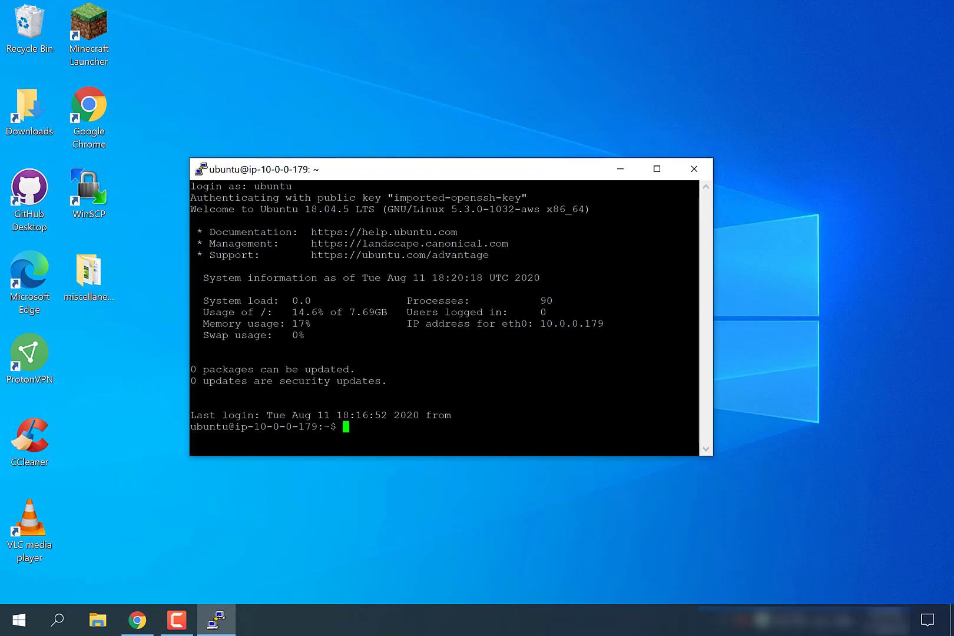
- Update the package lists with apt-get and install the tightvncserver package, agreeing to the additional disk space
{"action": "type", "text": "sudo apt-get update"}
{"action": "key", "text": "Return"}
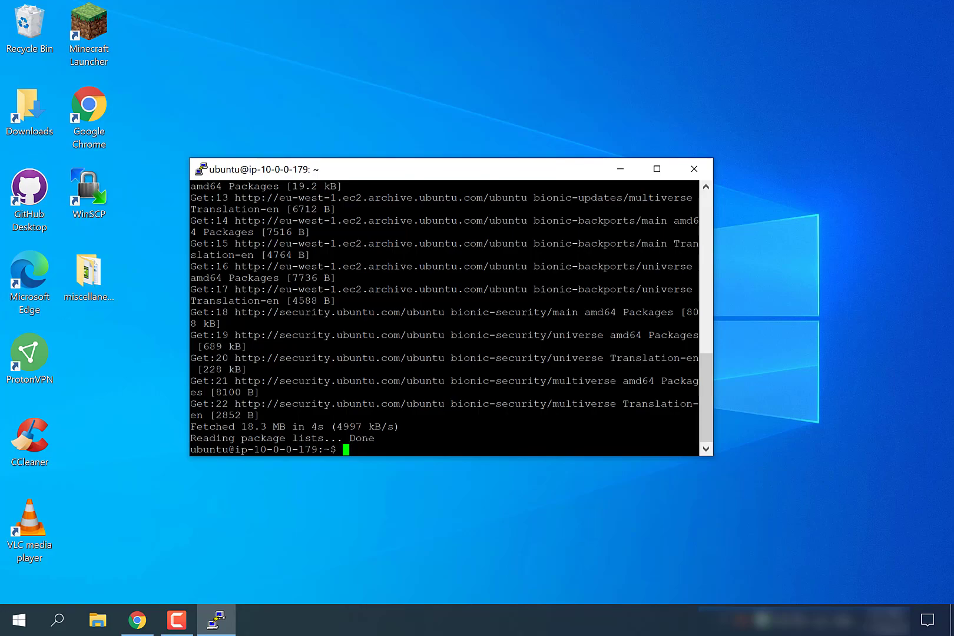
{"action": "type", "text": "sudo apt-get install "}
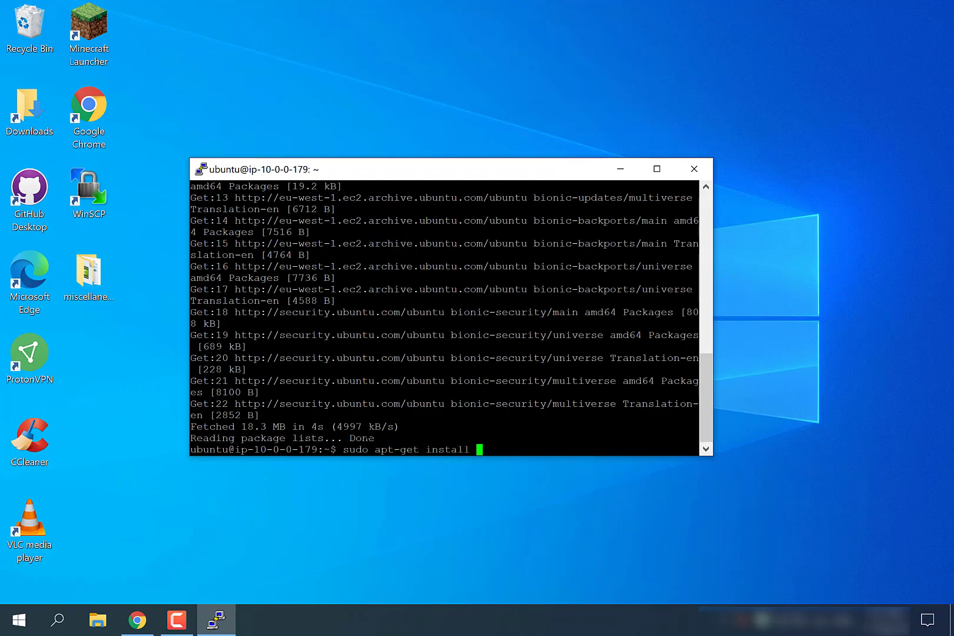
{"action": "type", "text": "tightvncserver"}
{"action": "key", "text": "Return"}
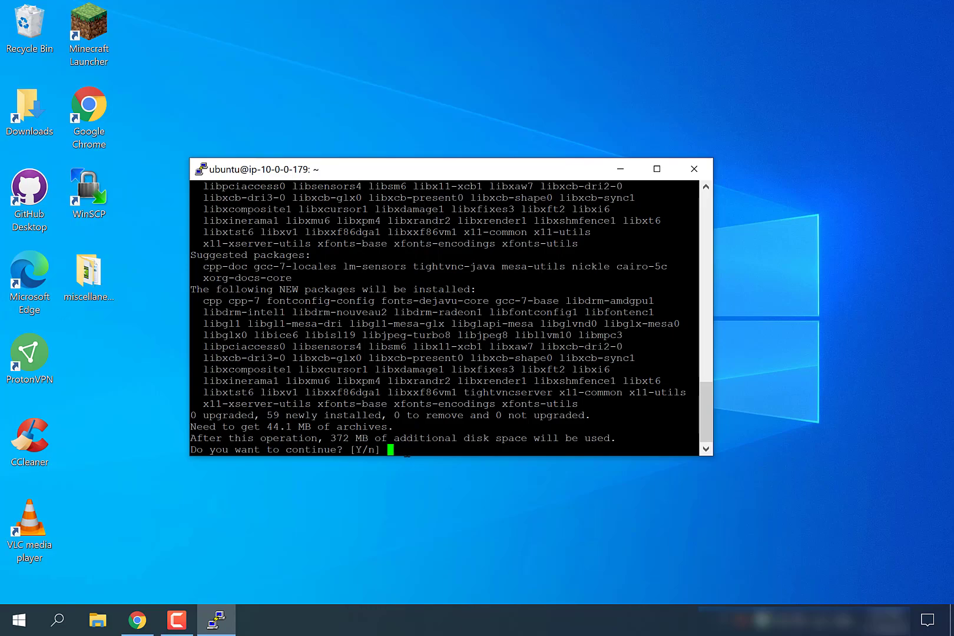
{"action": "type", "text": "y"}
{"action": "key", "text": "Return"}
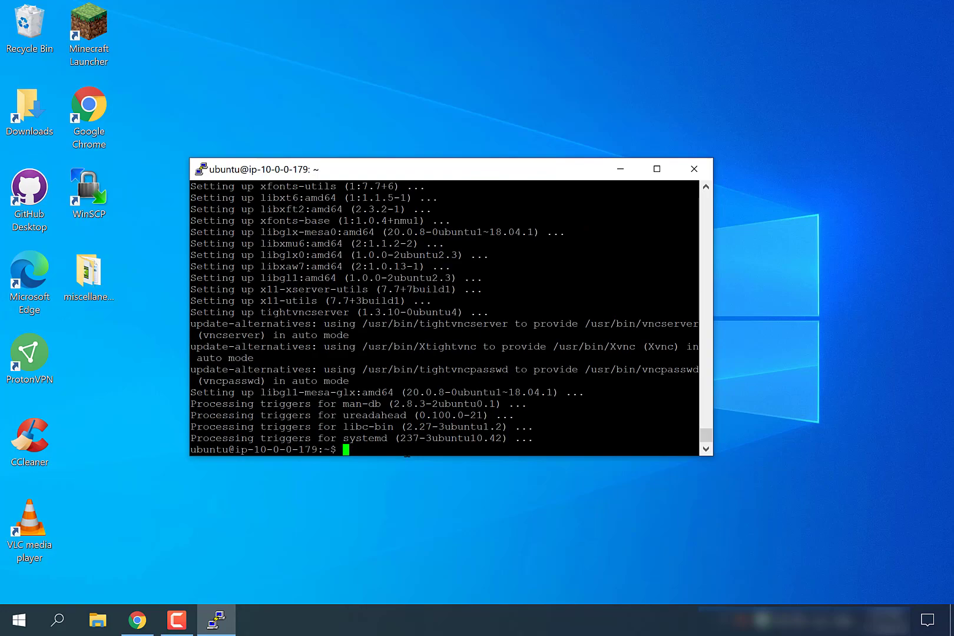
- Install the lxqt package with apt-get, agreeing to the additional disk space, and close the PuTTY session
{"action": "type", "text": "sudo apt-get install l"}
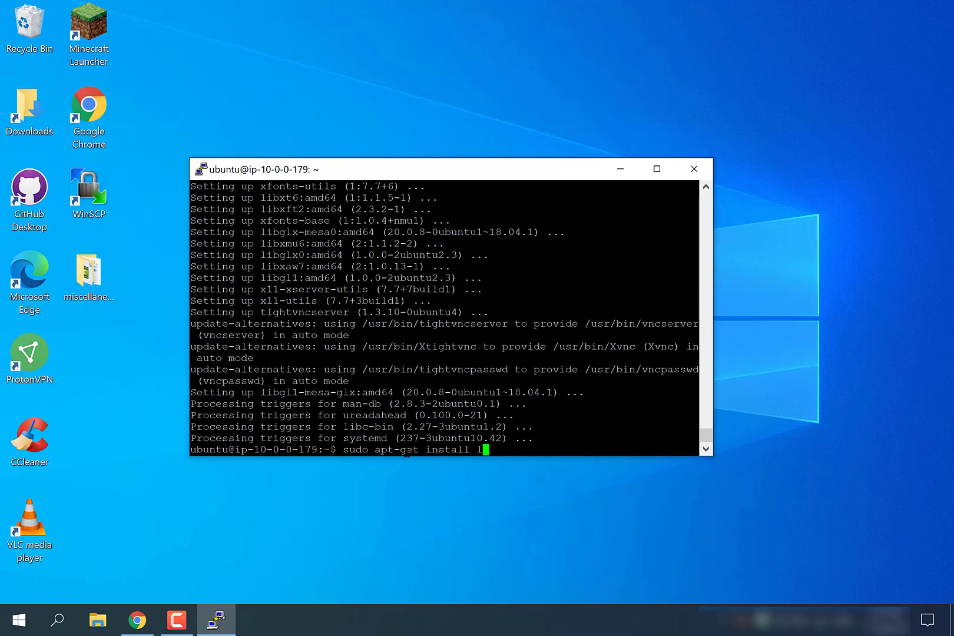
{"action": "type", "text": "xqt"}
{"action": "key", "text": "Return"}
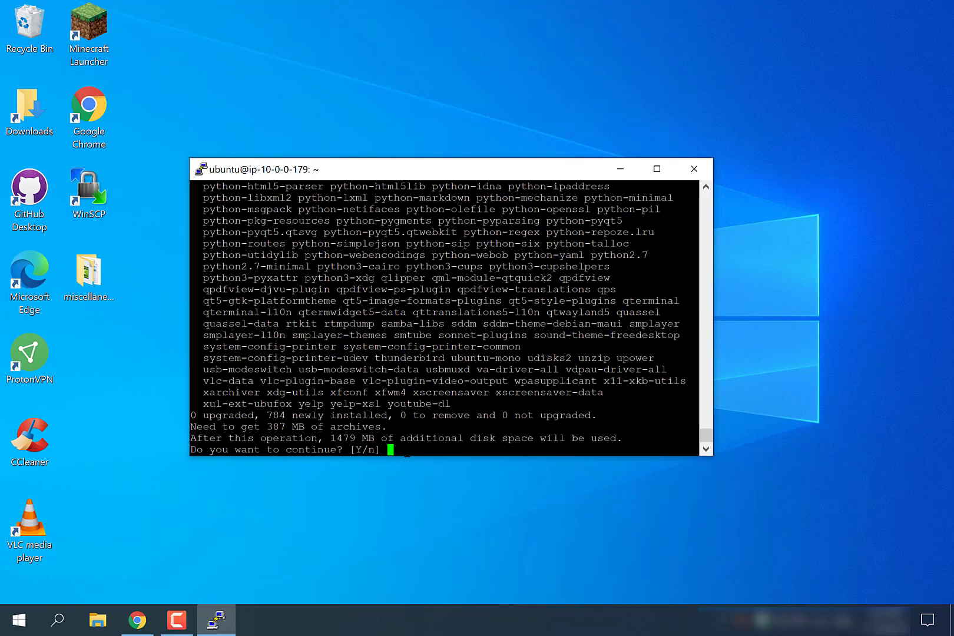
{"action": "type", "text": "y"}
{"action": "key", "text": "Return"}
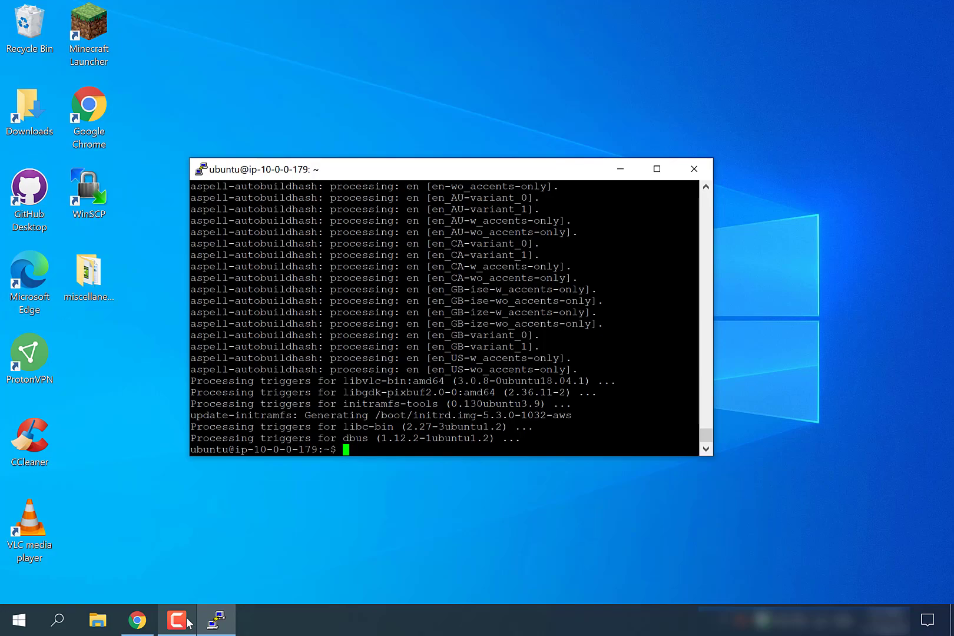
{"action": "left_click", "coordinate": [694, 169]}
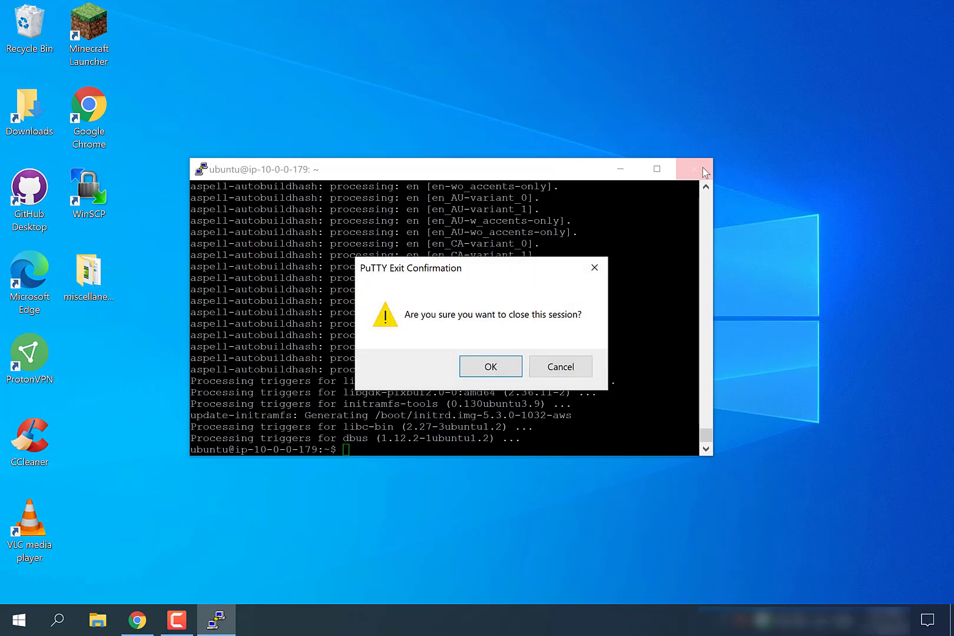
{"action": "left_click", "coordinate": [489, 366]}
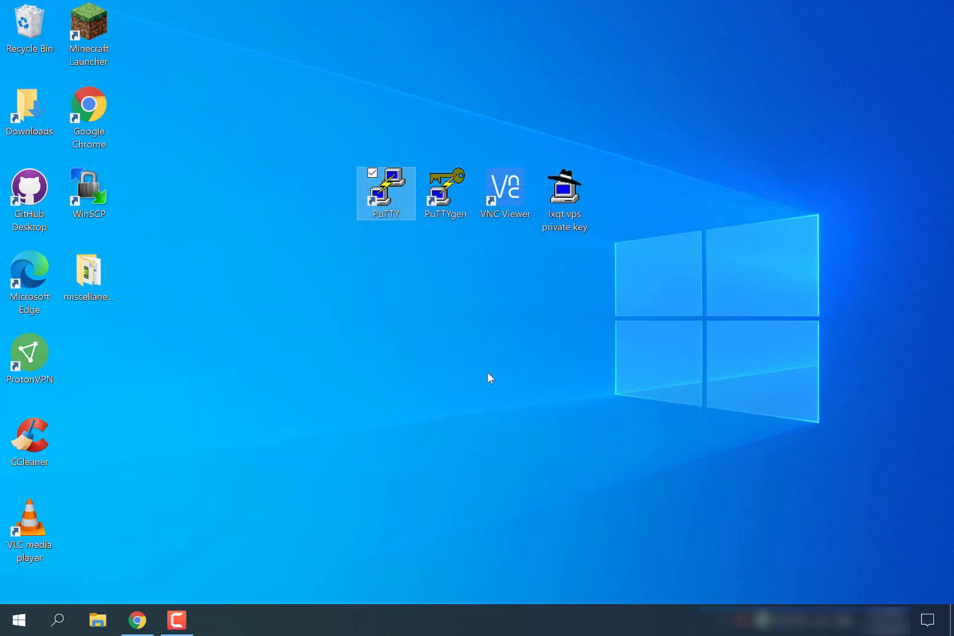
- Switch to Chrome and reboot the running t2.micro instance from the EC2 console's list of running instances
{"action": "left_click", "coordinate": [144, 618]}
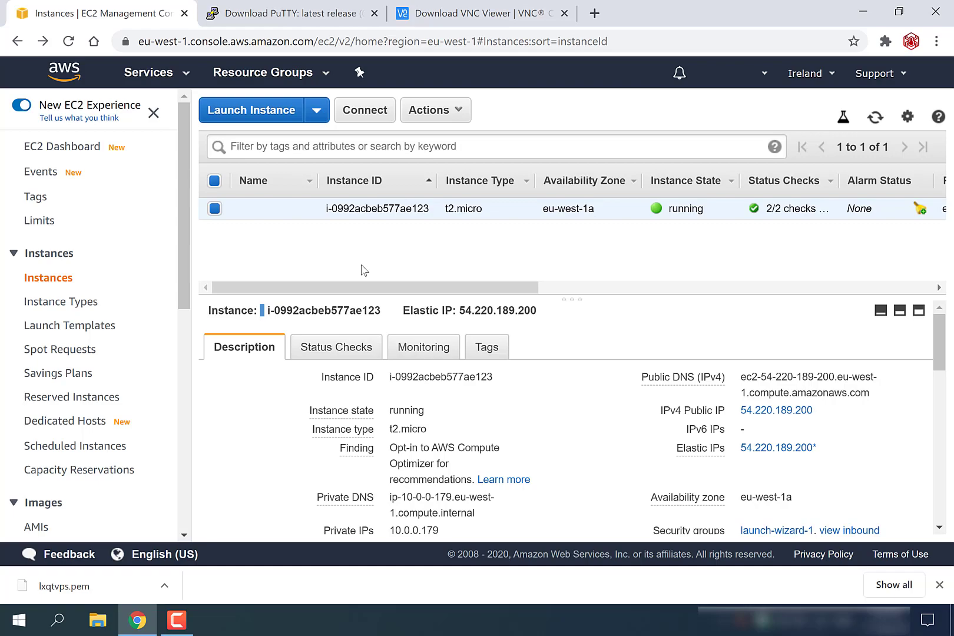
{"action": "left_click", "coordinate": [64, 152]}
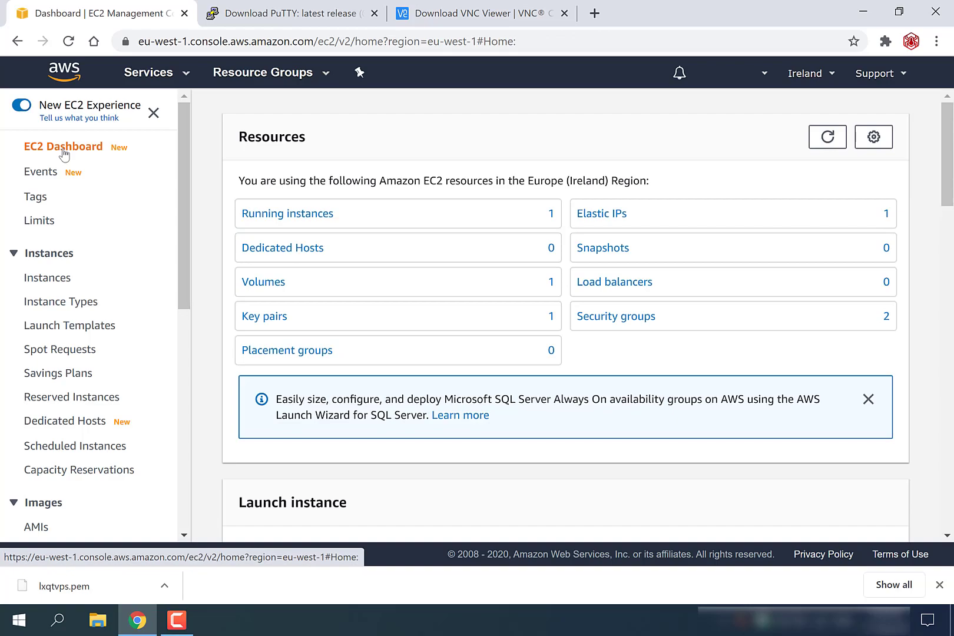
{"action": "left_click", "coordinate": [280, 211]}
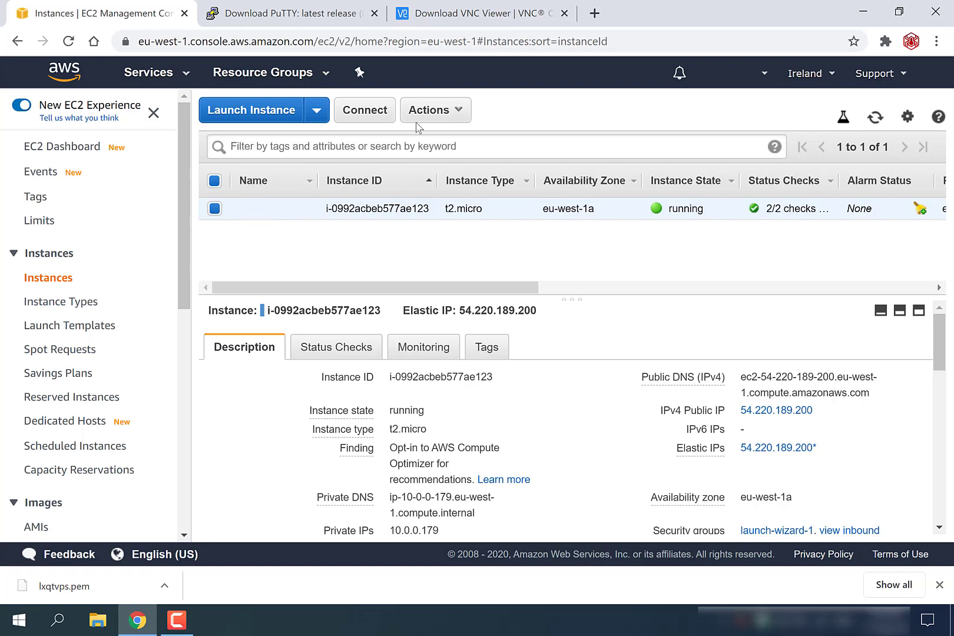
{"action": "left_click", "coordinate": [459, 118]}
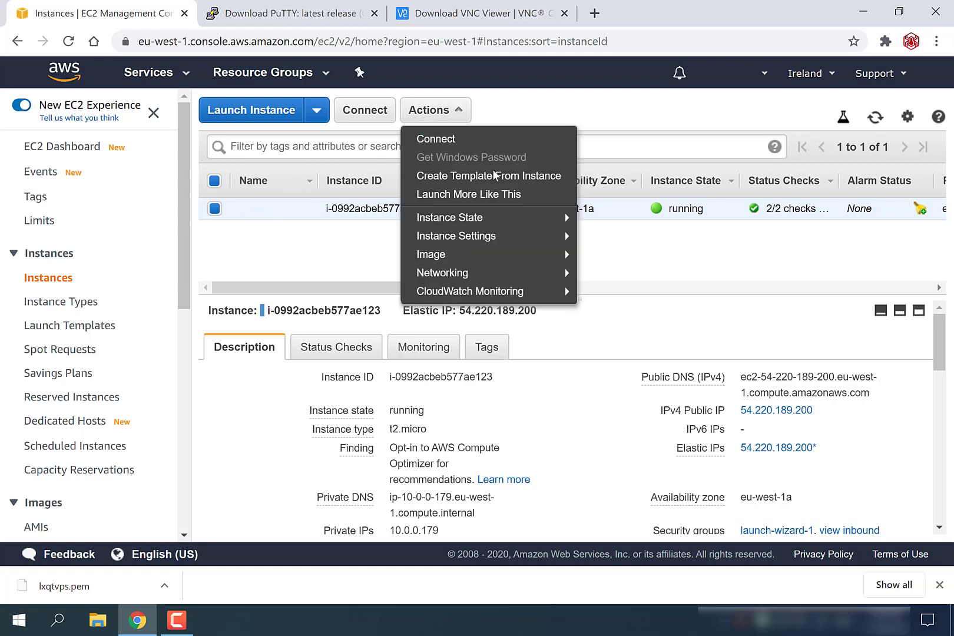
{"action": "mouse_move", "coordinate": [502, 217]}
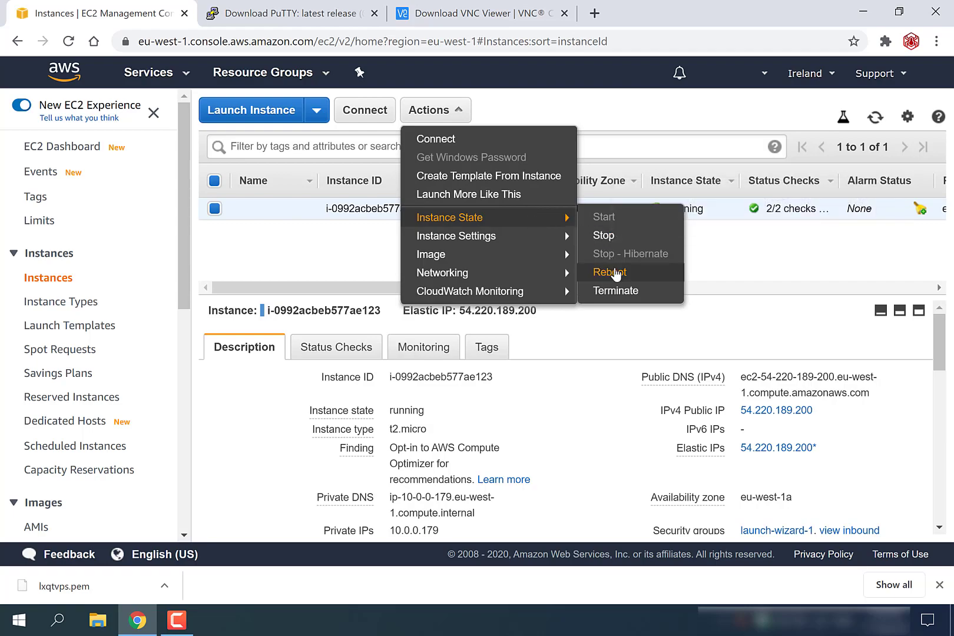
{"action": "left_click", "coordinate": [612, 273]}
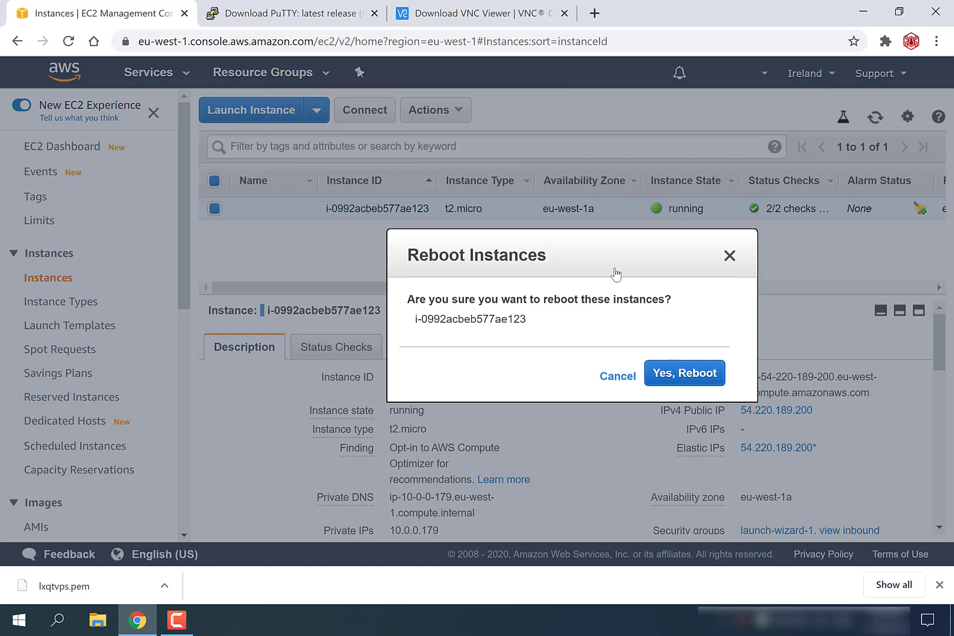
{"action": "left_click", "coordinate": [696, 375]}
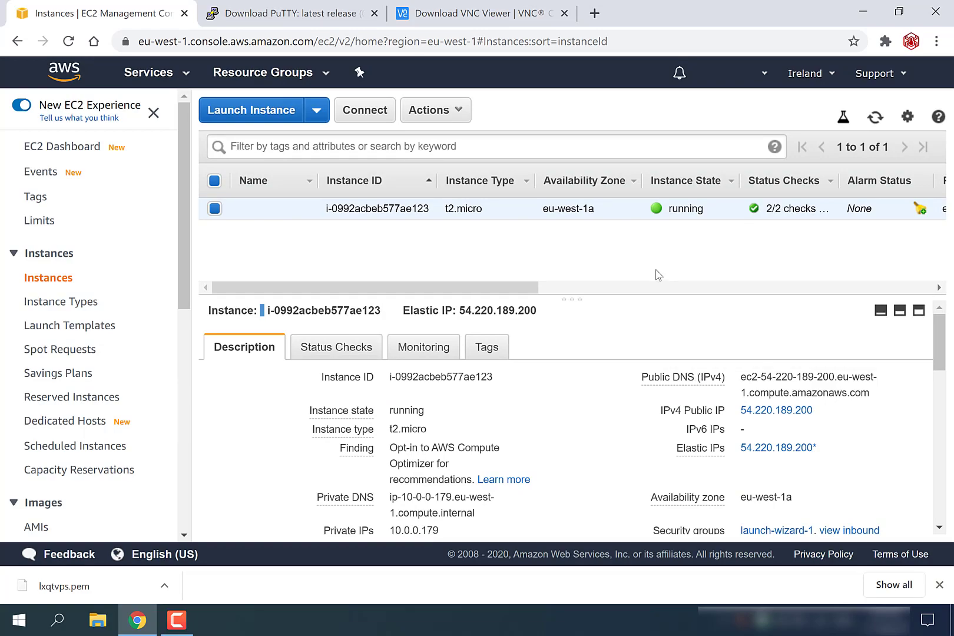
- Minimize Chrome, start PuTTY from the desktop again and enter 54.220.189.200 as the host name
{"action": "left_click", "coordinate": [860, 7]}
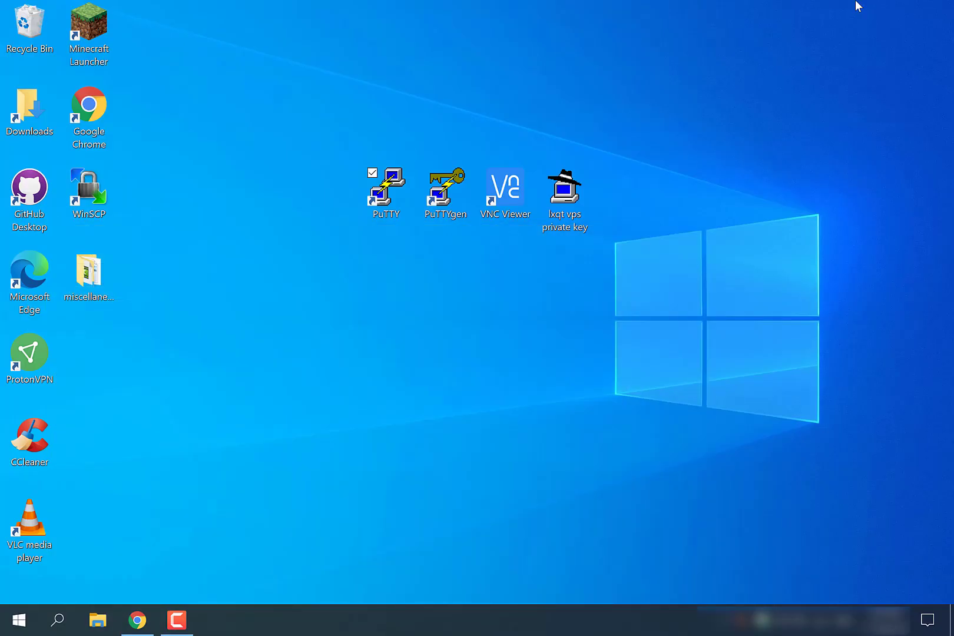
{"action": "double_click", "coordinate": [380, 178]}
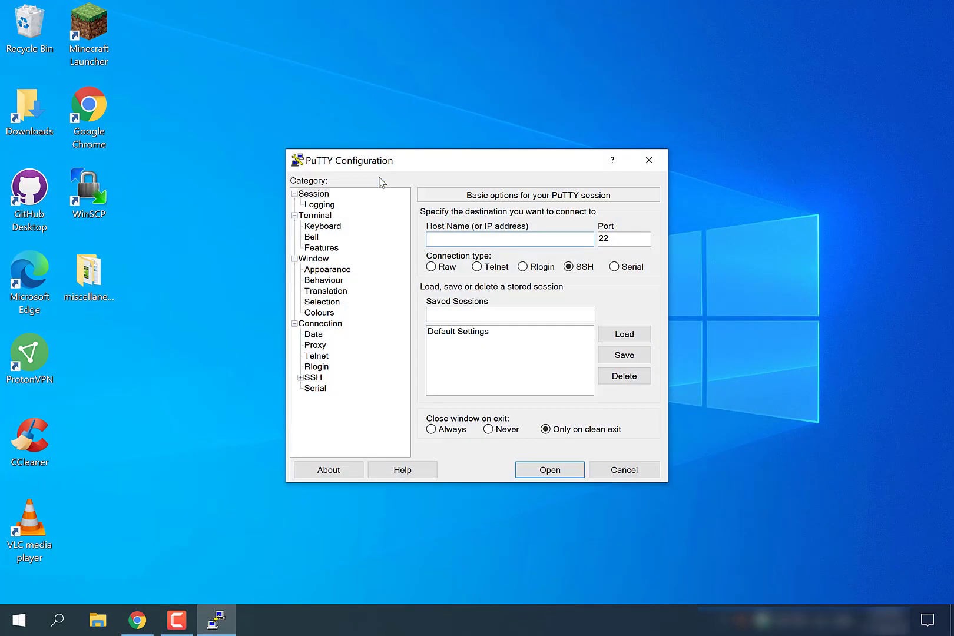
{"action": "type", "text": "54.220.189.200"}
- Set "lxqt vps private key" from the Desktop as the private key file in the SSH authentication options
{"action": "left_click", "coordinate": [300, 378]}
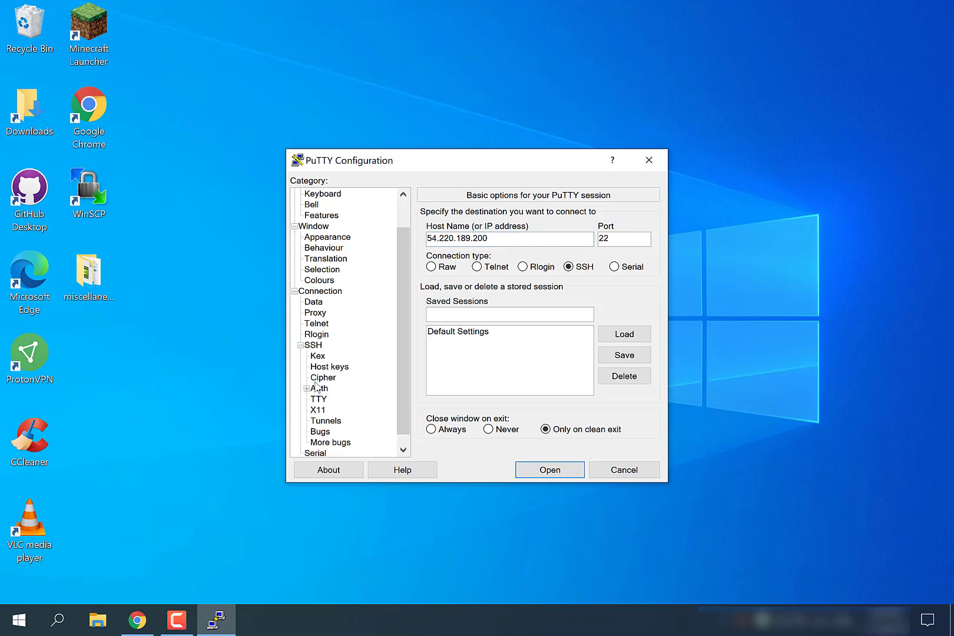
{"action": "left_click", "coordinate": [321, 389]}
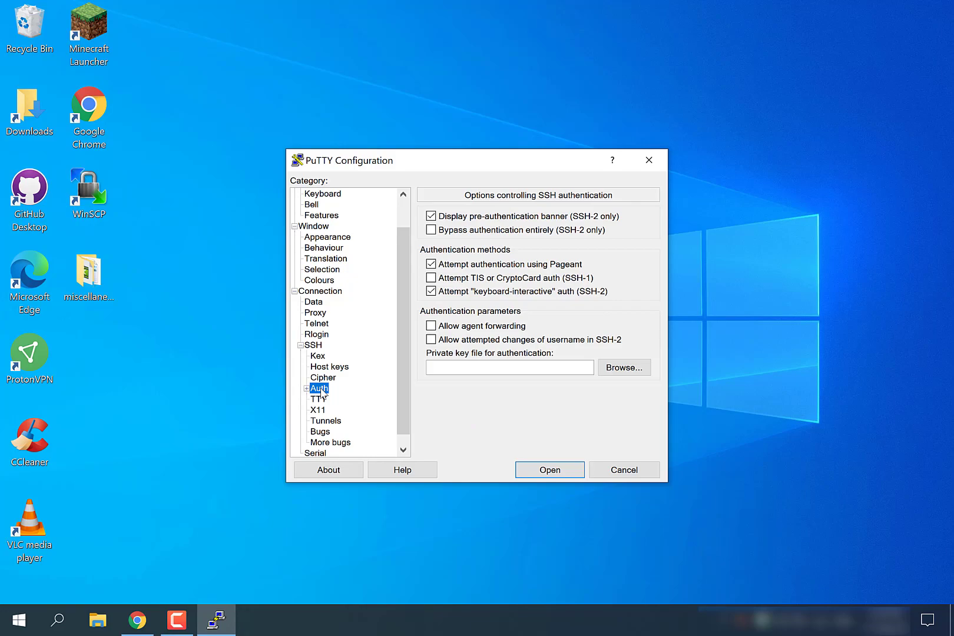
{"action": "left_click", "coordinate": [646, 368]}
{"action": "left_click", "coordinate": [489, 315]}
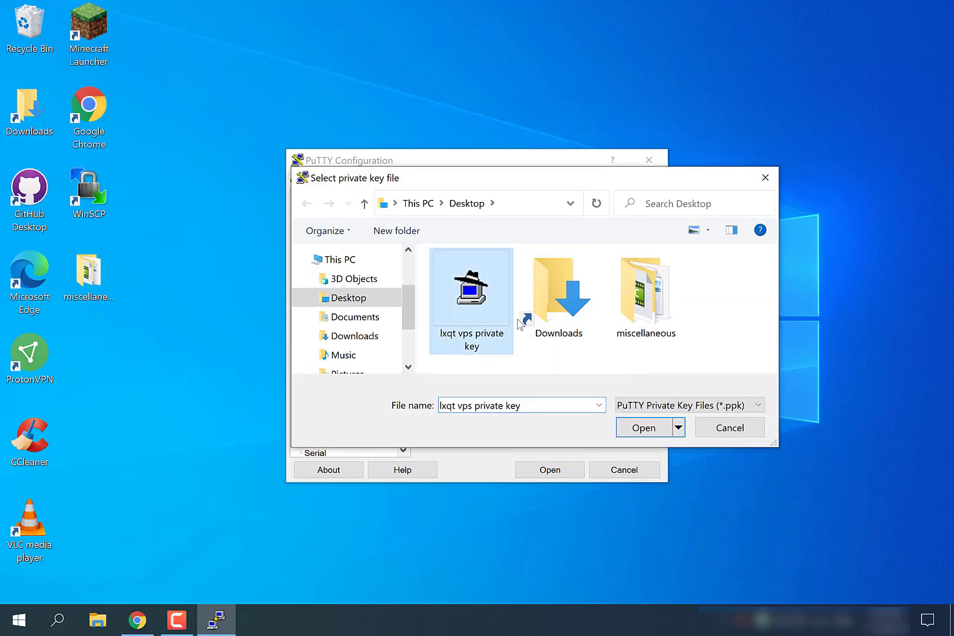
{"action": "left_click", "coordinate": [642, 428]}
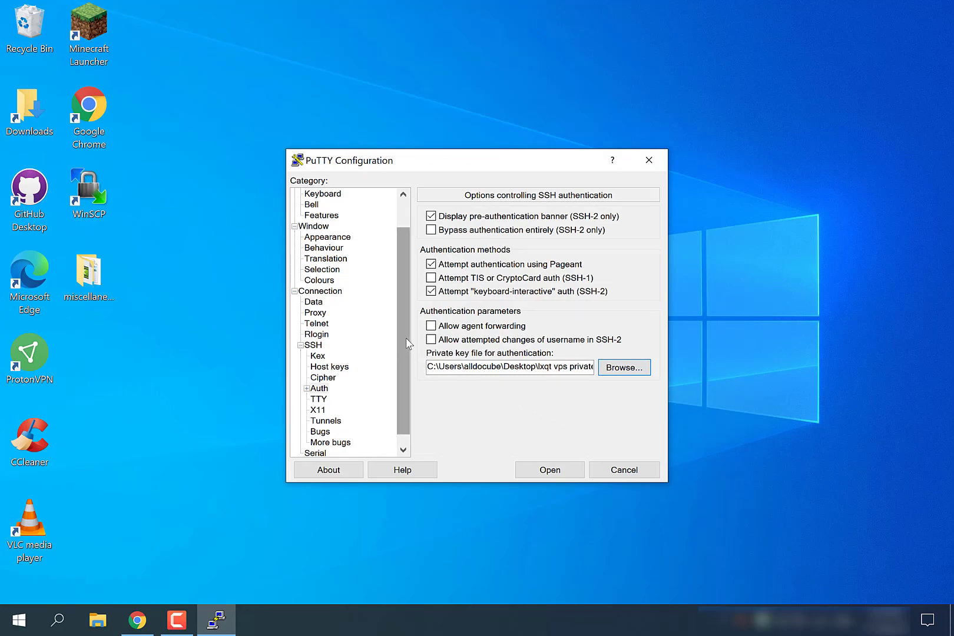
- Open the SSH session from the basic session options, move the terminal toward the middle of the desktop and log in as ubuntu
{"action": "scroll", "coordinate": [406, 341], "scroll_direction": "up", "scroll_amount": 1}
{"action": "left_click", "coordinate": [318, 195]}
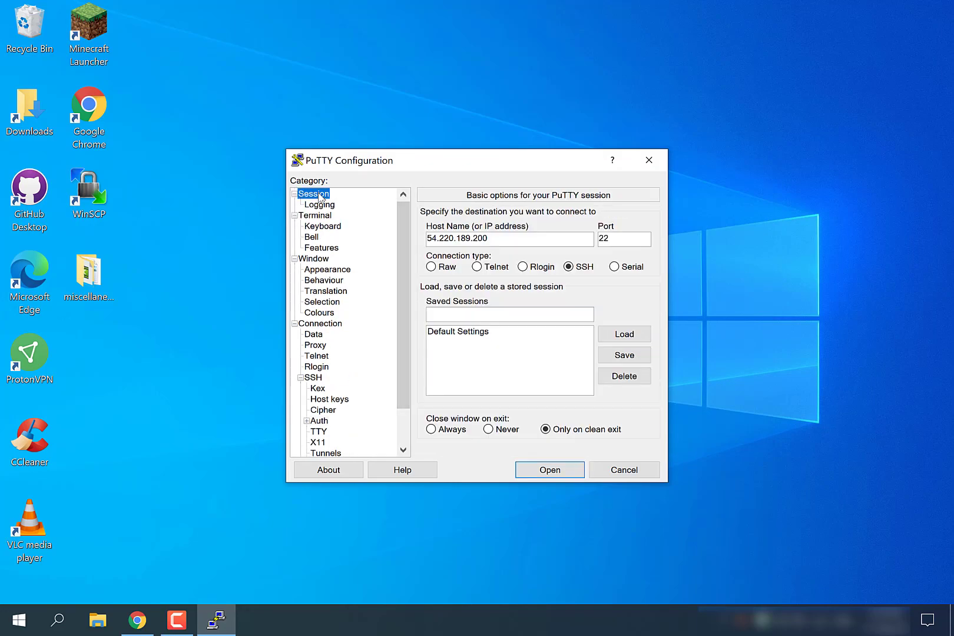
{"action": "left_click", "coordinate": [566, 476]}
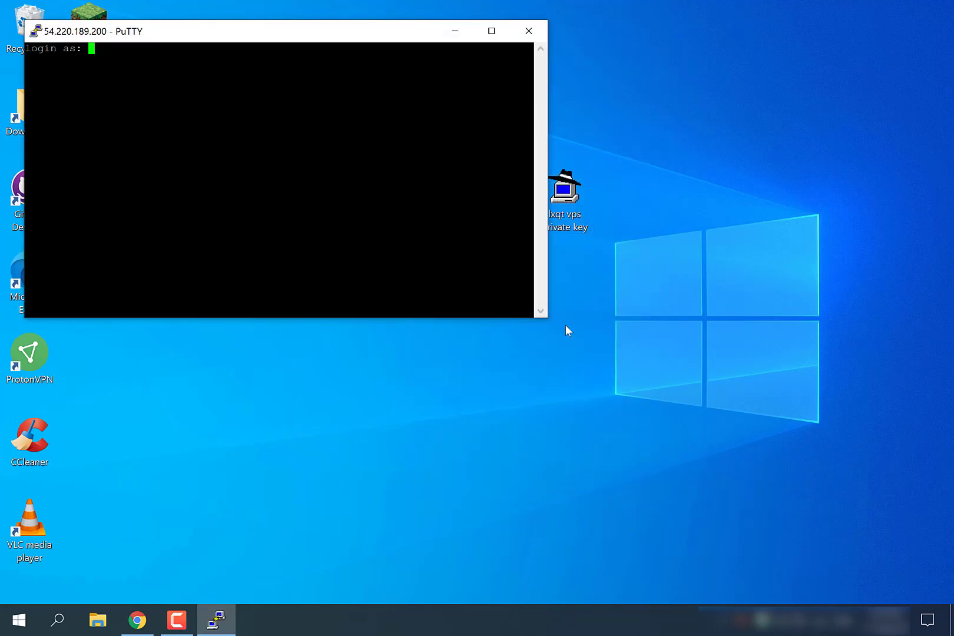
{"action": "left_click_drag", "start_coordinate": [410, 38], "coordinate": [470, 167]}
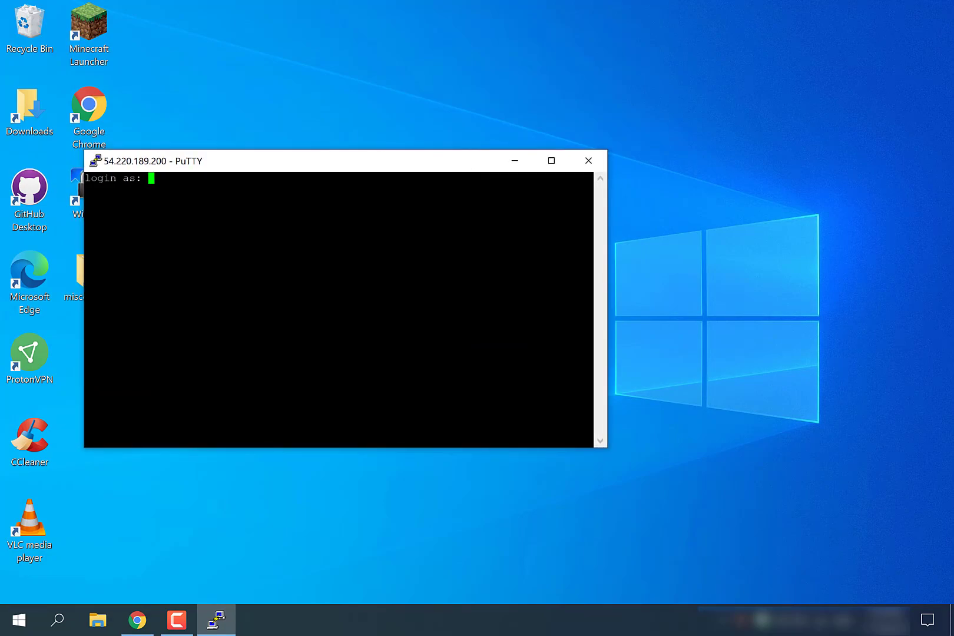
{"action": "type", "text": "ubuntu"}
{"action": "key", "text": "Return"}
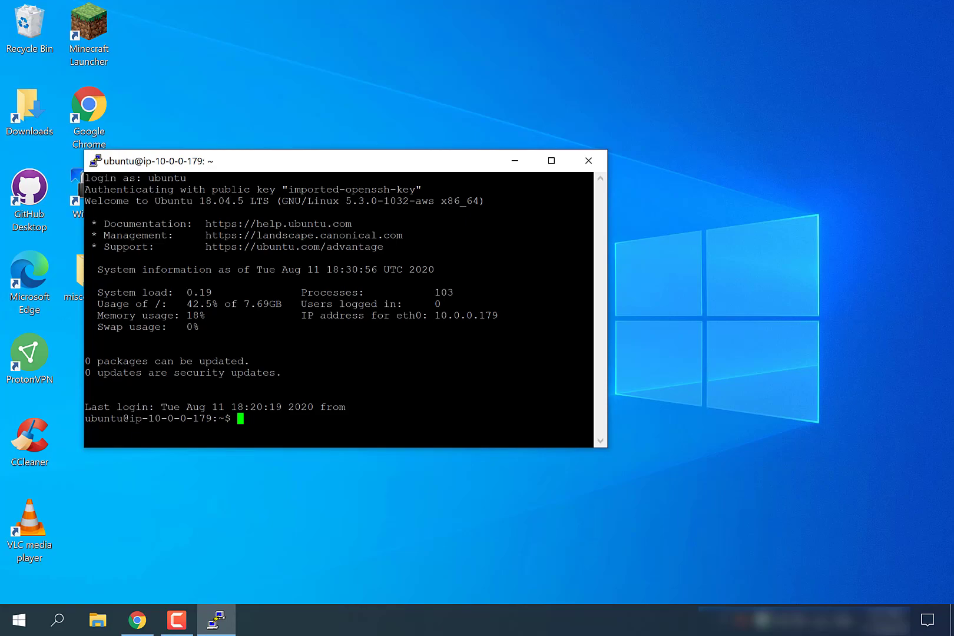
- Run vncserver, enter and verify the desktop access password, and decline a view-only password
{"action": "type", "text": "vncserver"}
{"action": "key", "text": "Return"}
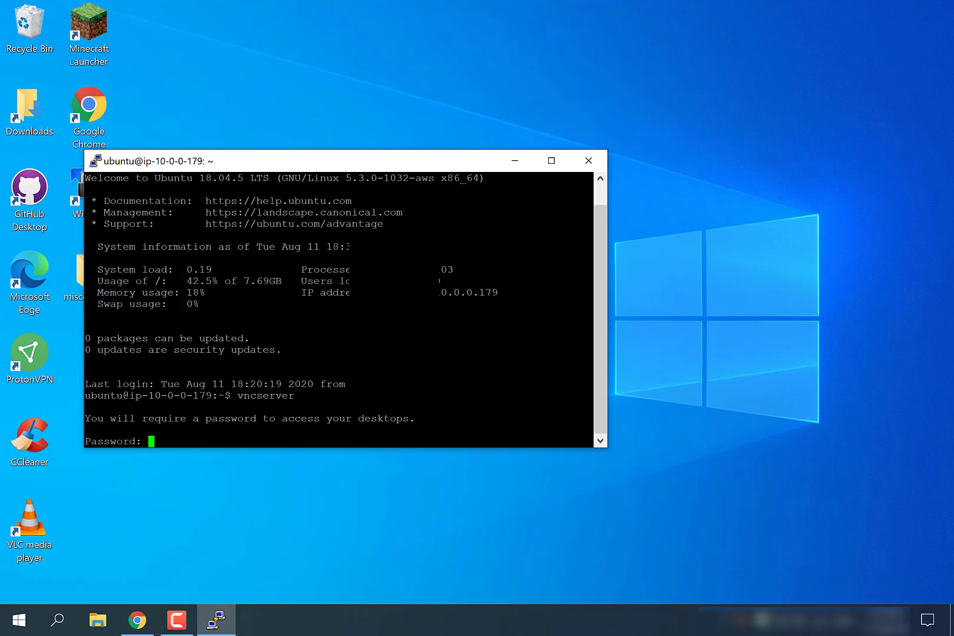
{"action": "key", "text": "Return"}
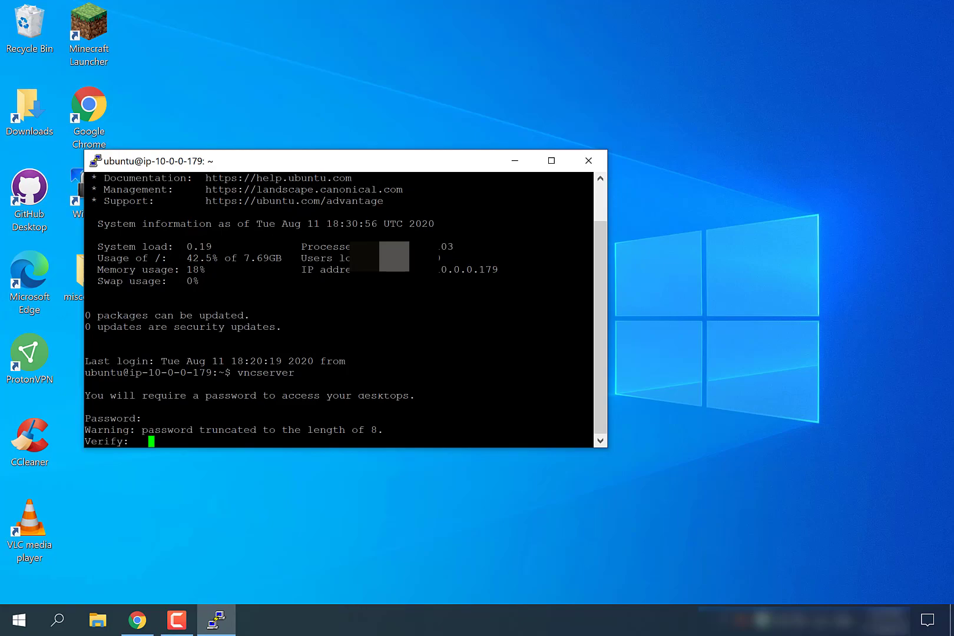
{"action": "key", "text": "Return"}
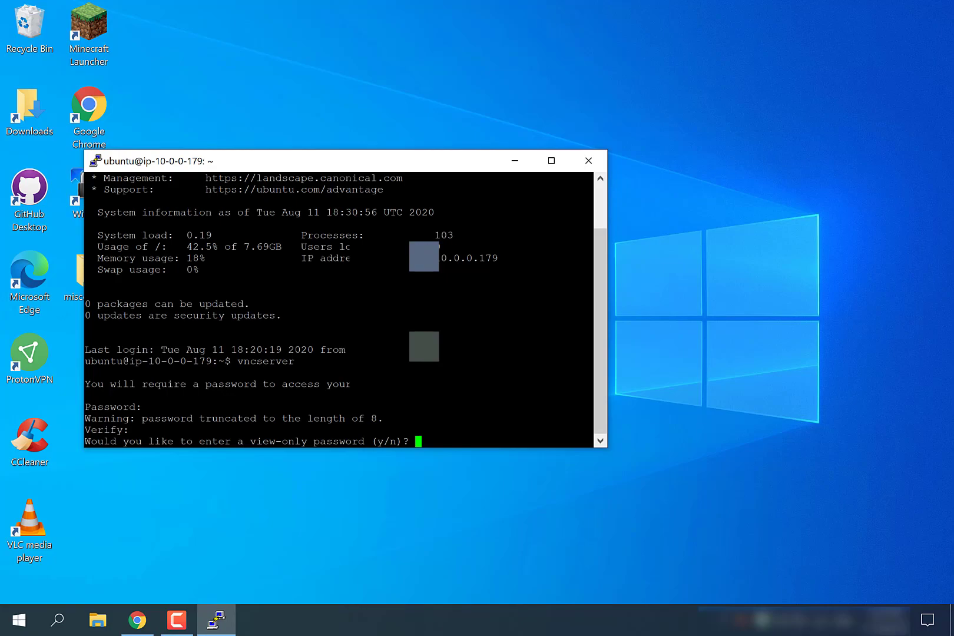
{"action": "type", "text": "n"}
{"action": "key", "text": "Return"}
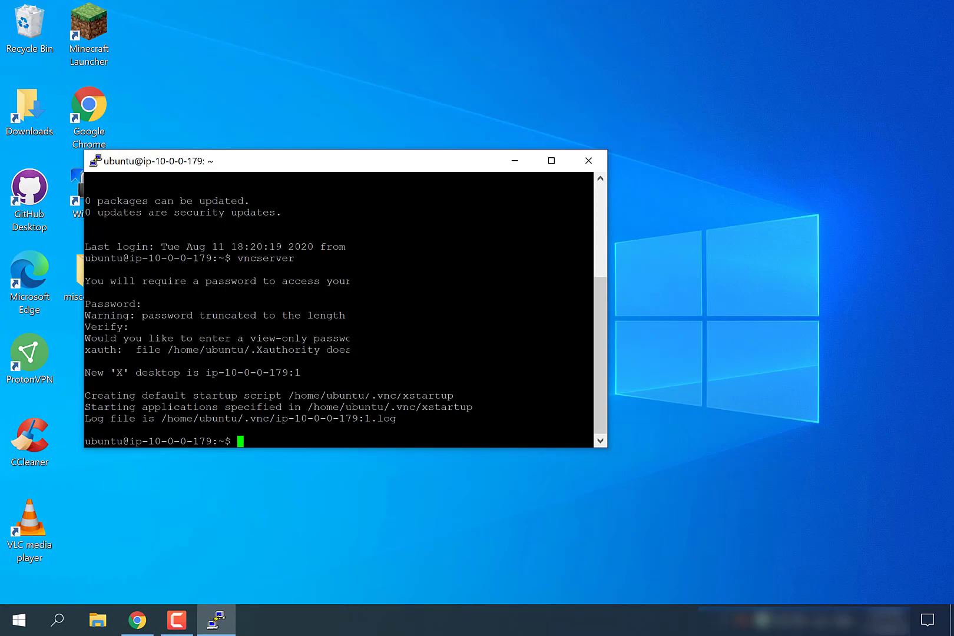
- Close the PuTTY session, confirming the closure, and start VNC Viewer from the desktop
{"action": "left_click", "coordinate": [589, 161]}
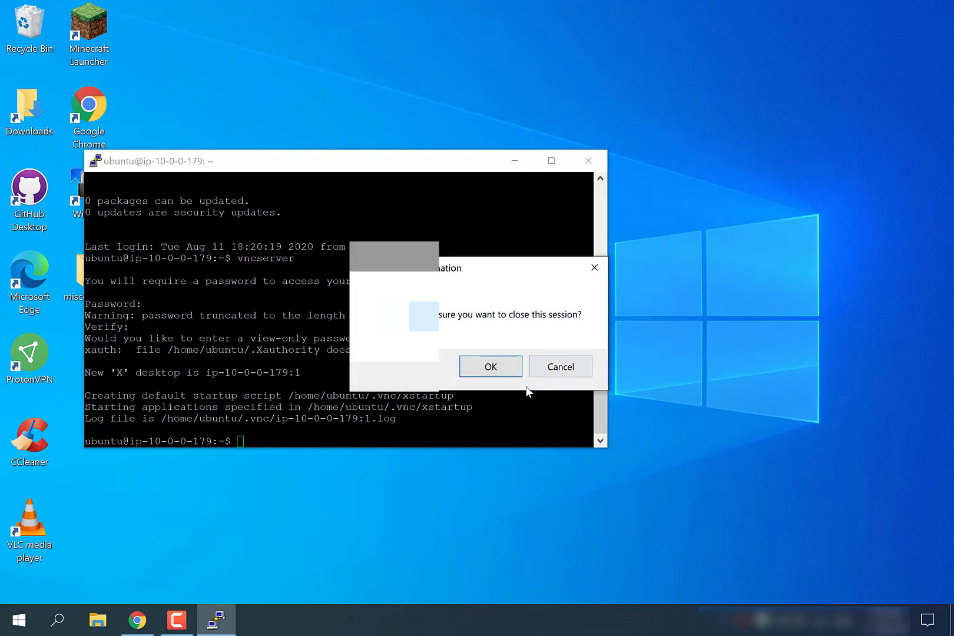
{"action": "left_click", "coordinate": [509, 373]}
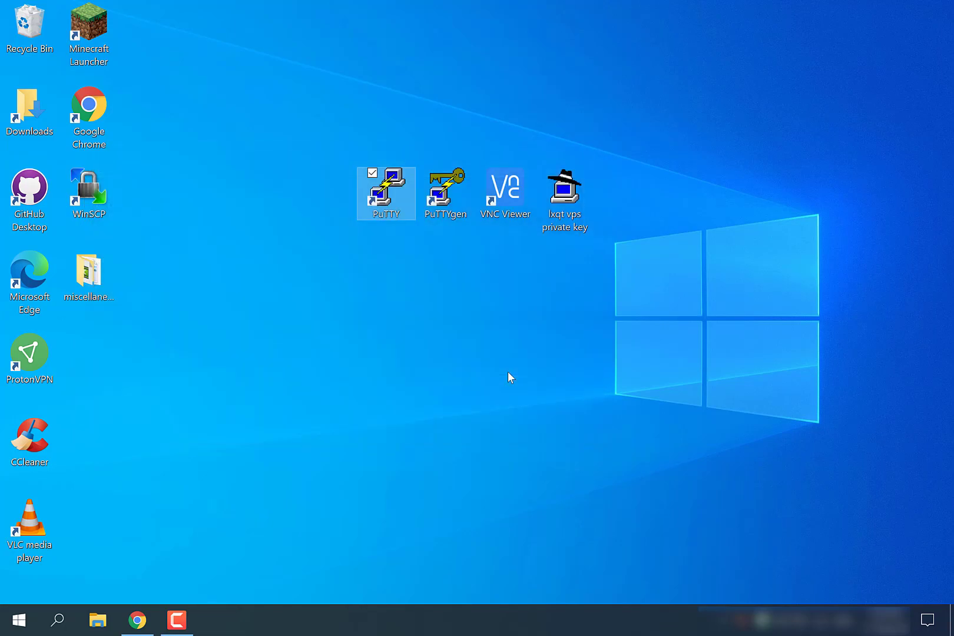
{"action": "left_click", "coordinate": [506, 194]}
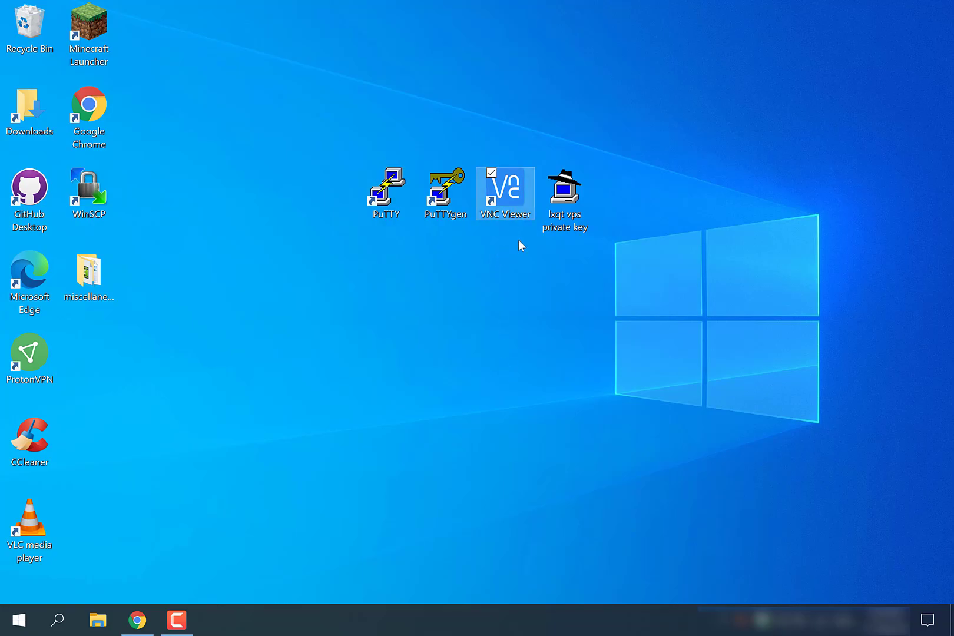
{"action": "double_click", "coordinate": [485, 191]}
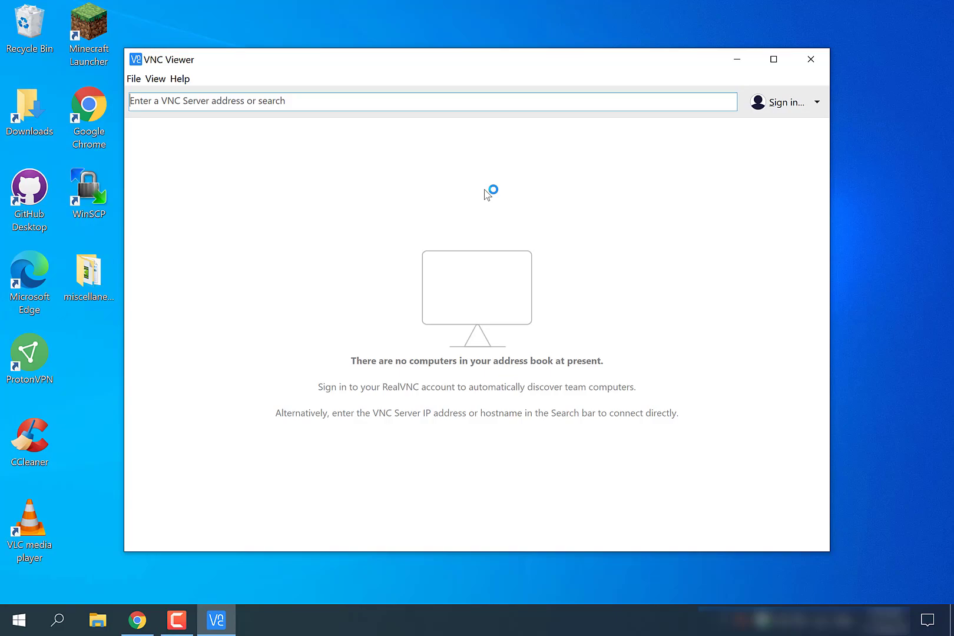
- Create a new VNC connection to server 54.220.189.200:5901 named "LXQT UBUNU AWS VPS"
{"action": "left_click", "coordinate": [135, 79]}
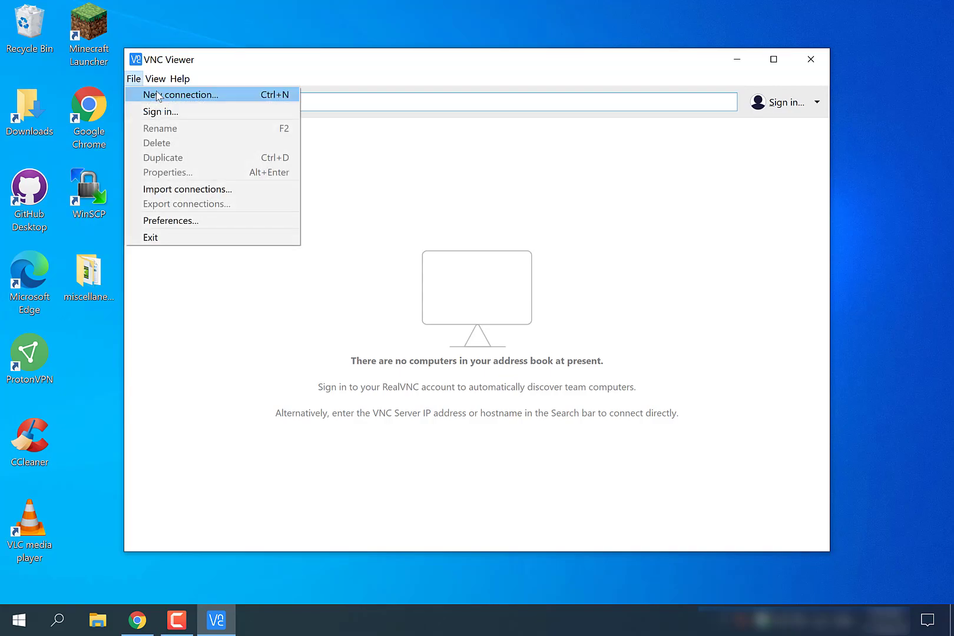
{"action": "left_click", "coordinate": [158, 96]}
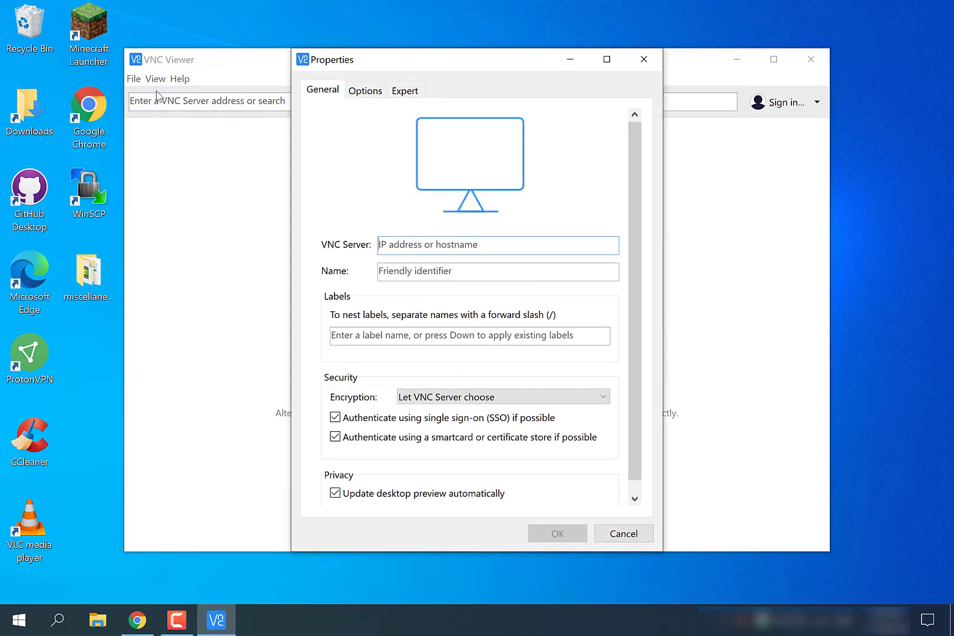
{"action": "type", "text": "54.220.189.200"}
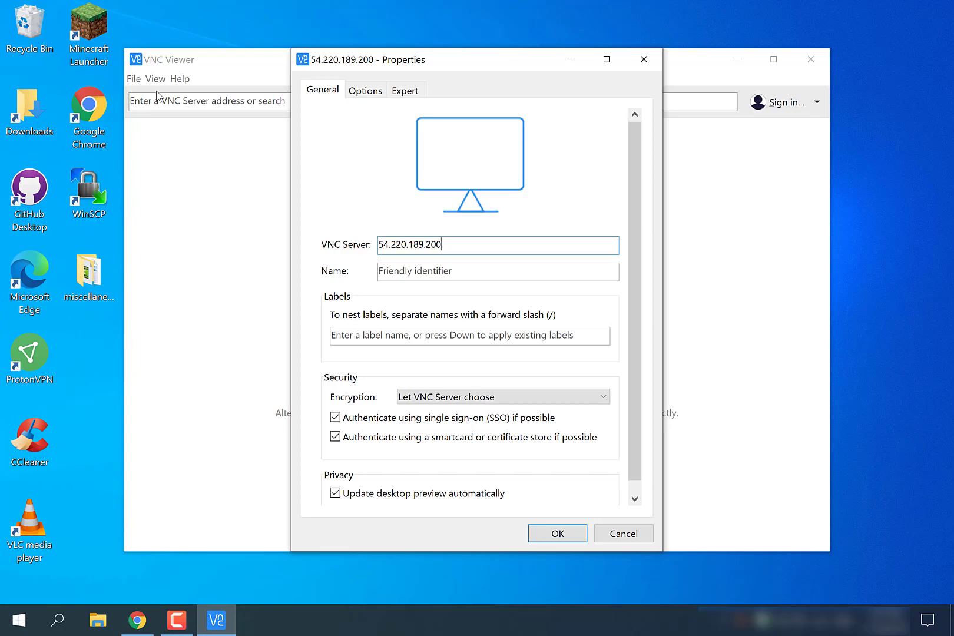
{"action": "type", "text": ":5901"}
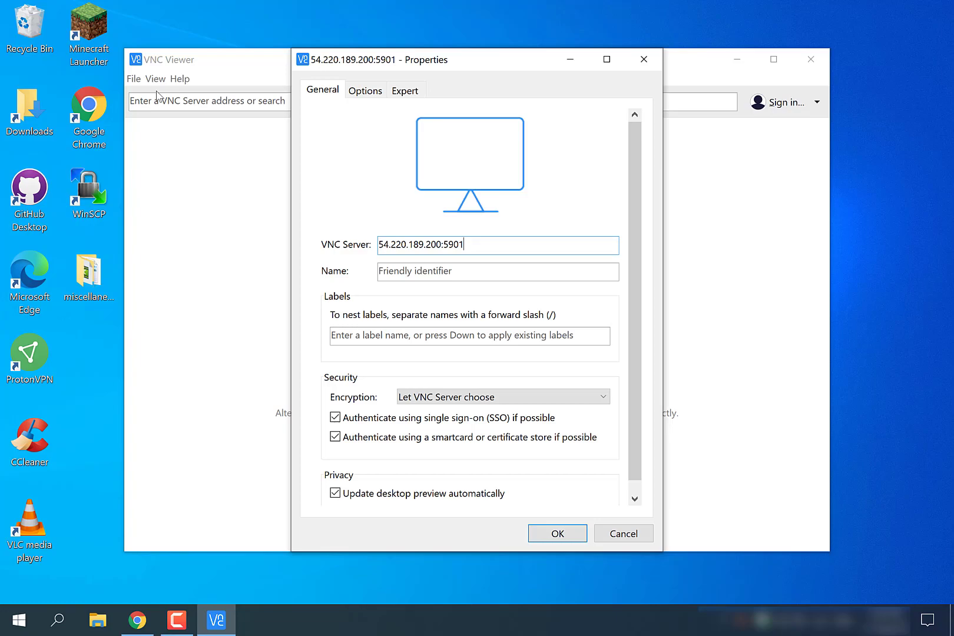
{"action": "left_click", "coordinate": [382, 270]}
{"action": "type", "text": "LX"}
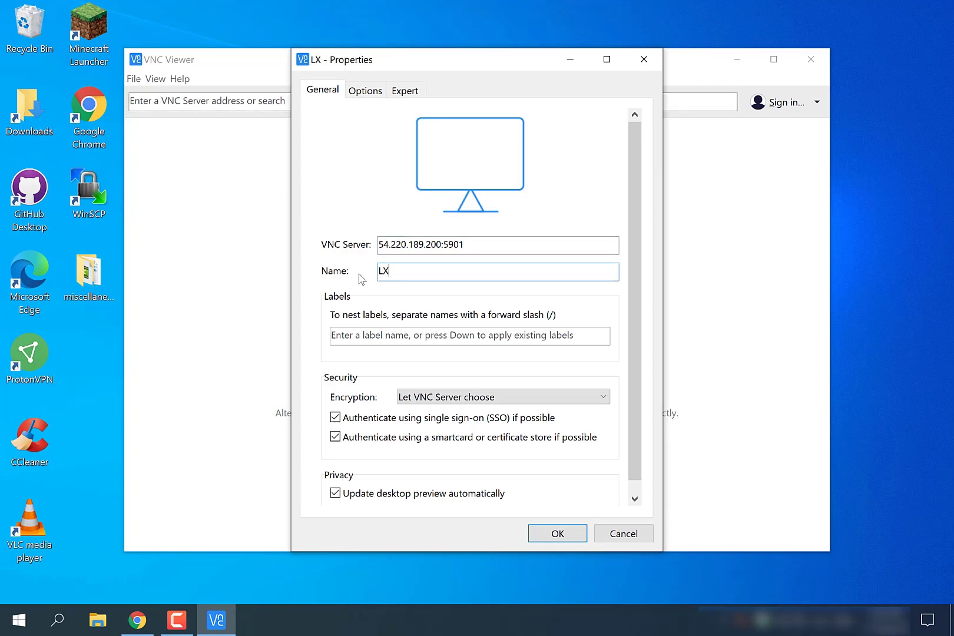
{"action": "type", "text": "QT UBUNTU"}
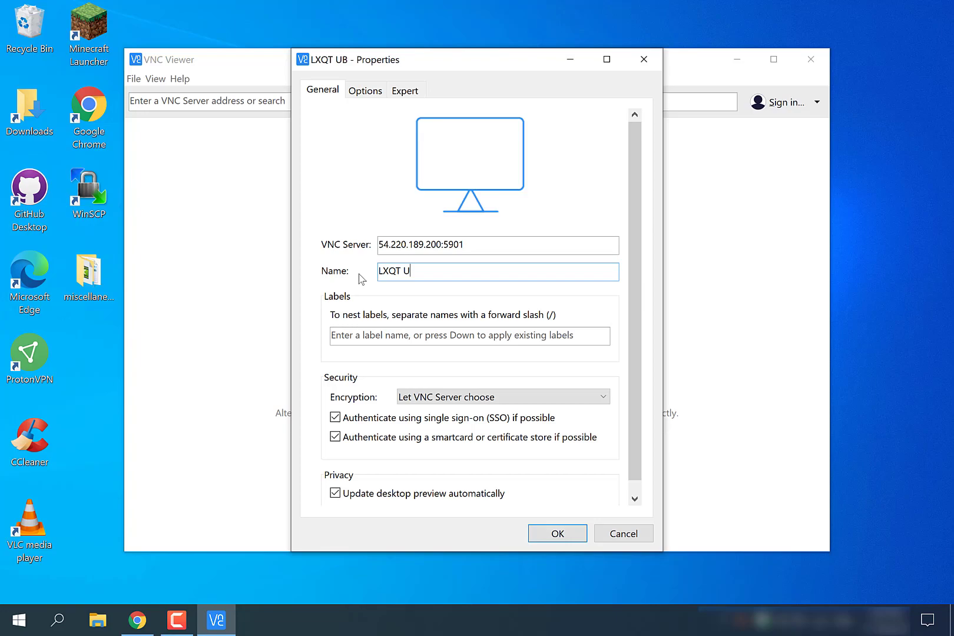
{"action": "key", "text": "BackSpace"}
{"action": "key", "text": "BackSpace"}
{"action": "type", "text": "U AWS VPS"}
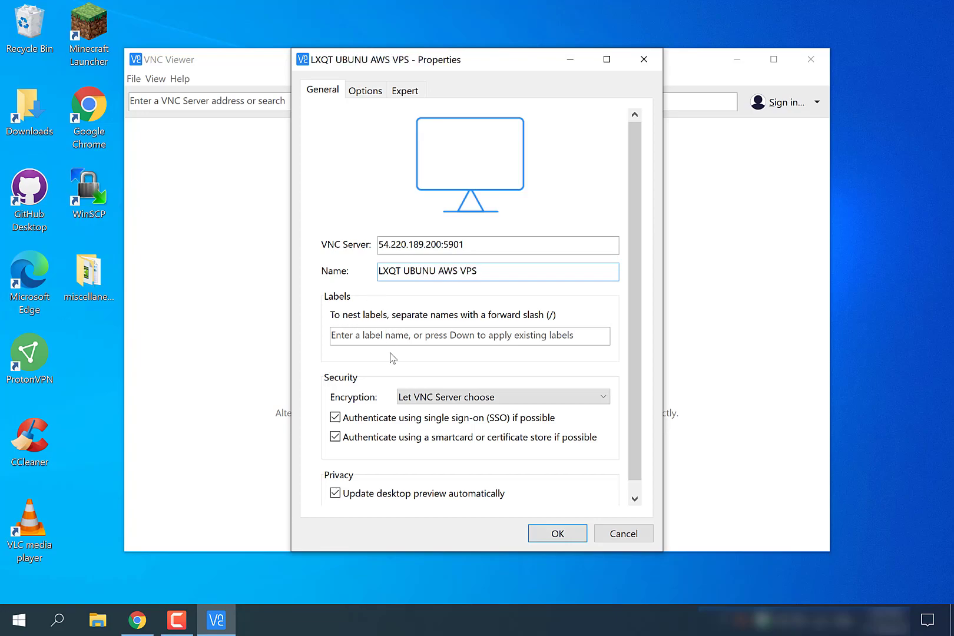
{"action": "left_click", "coordinate": [558, 534]}
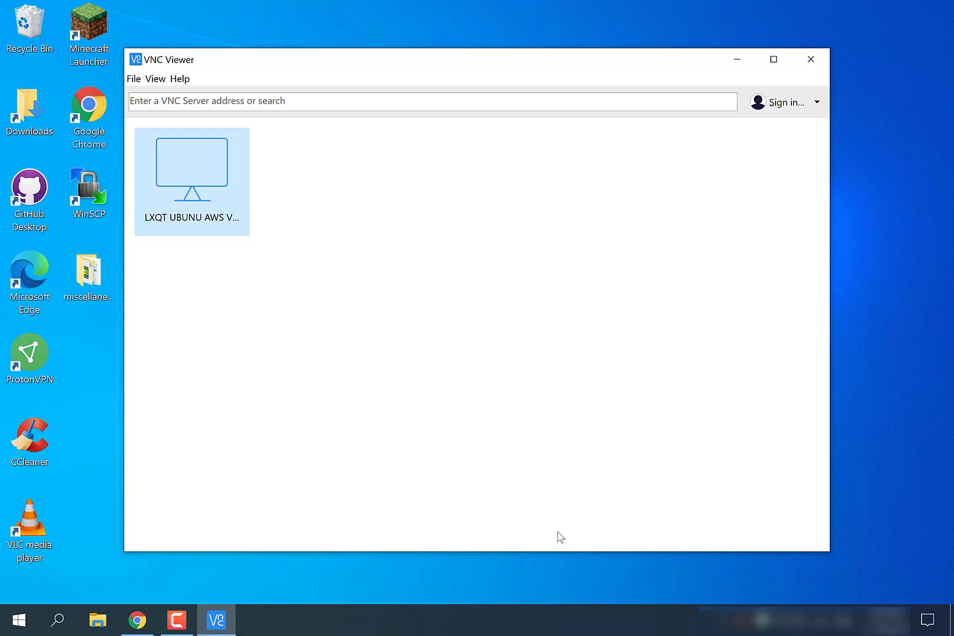
- Switch to Chrome, open the instance's launch-wizard-1 security group and show its inbound rules in an enlarged details pane
{"action": "left_click", "coordinate": [139, 620]}
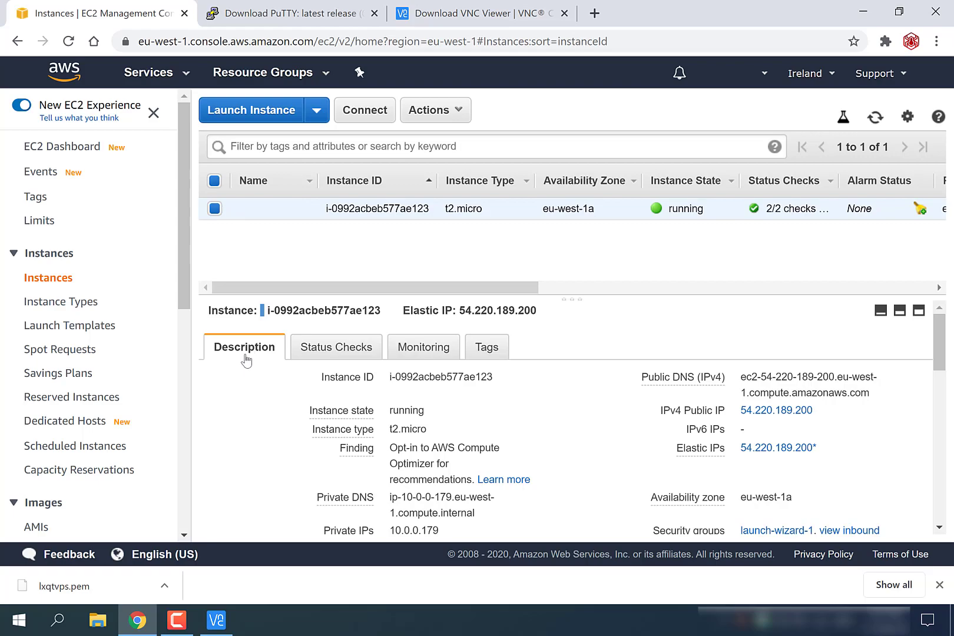
{"action": "mouse_move", "coordinate": [730, 403]}
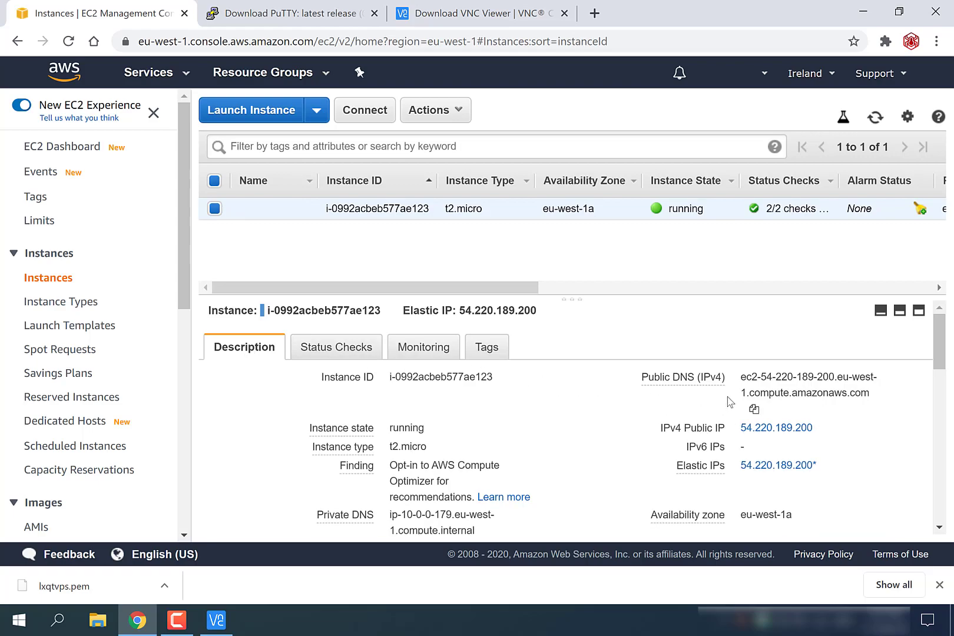
{"action": "scroll", "coordinate": [730, 403], "scroll_direction": "down", "scroll_amount": 2}
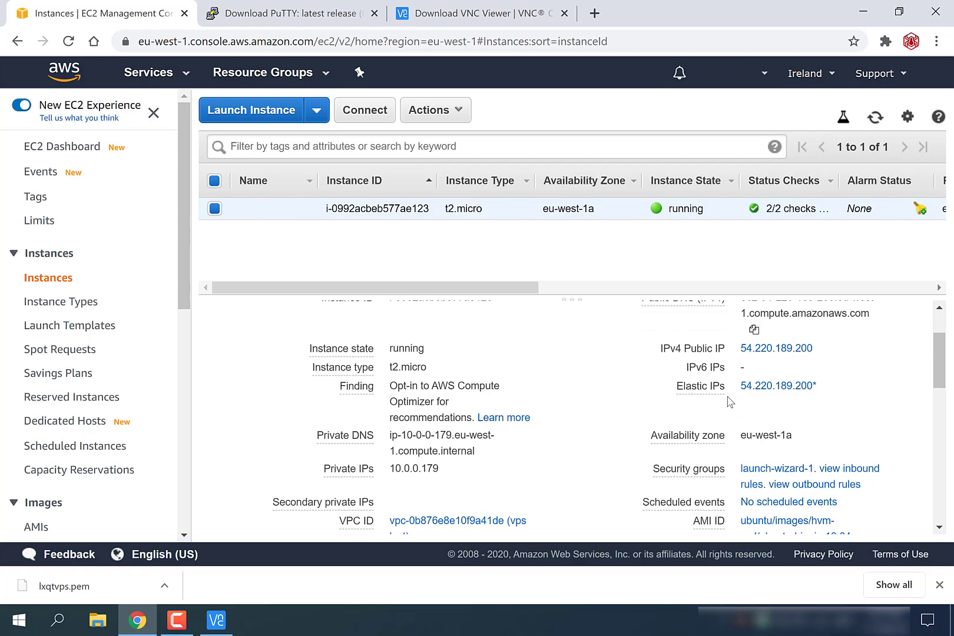
{"action": "scroll", "coordinate": [728, 398], "scroll_direction": "down", "scroll_amount": 2}
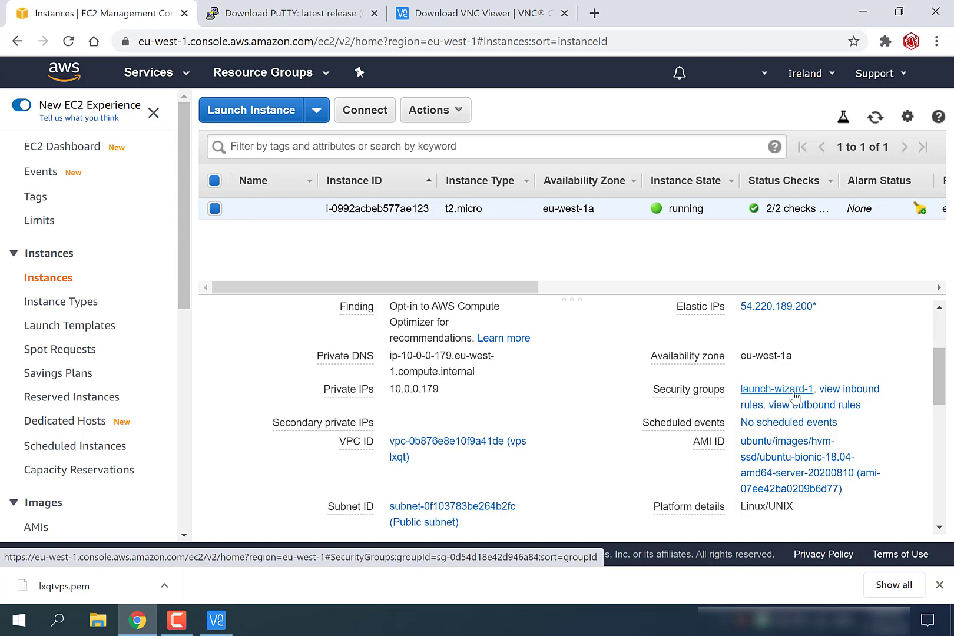
{"action": "left_click", "coordinate": [776, 389]}
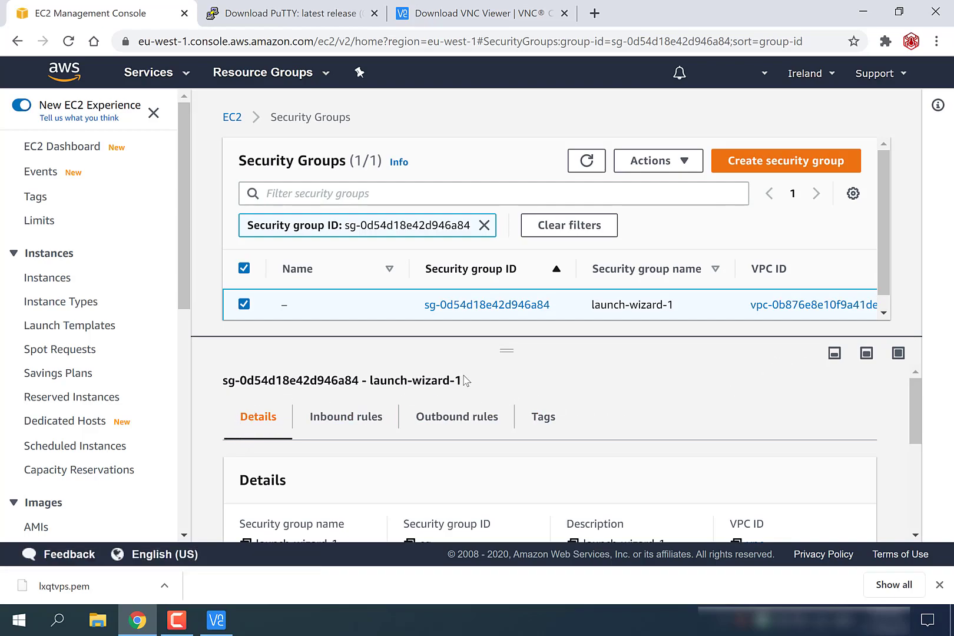
{"action": "left_click", "coordinate": [343, 435]}
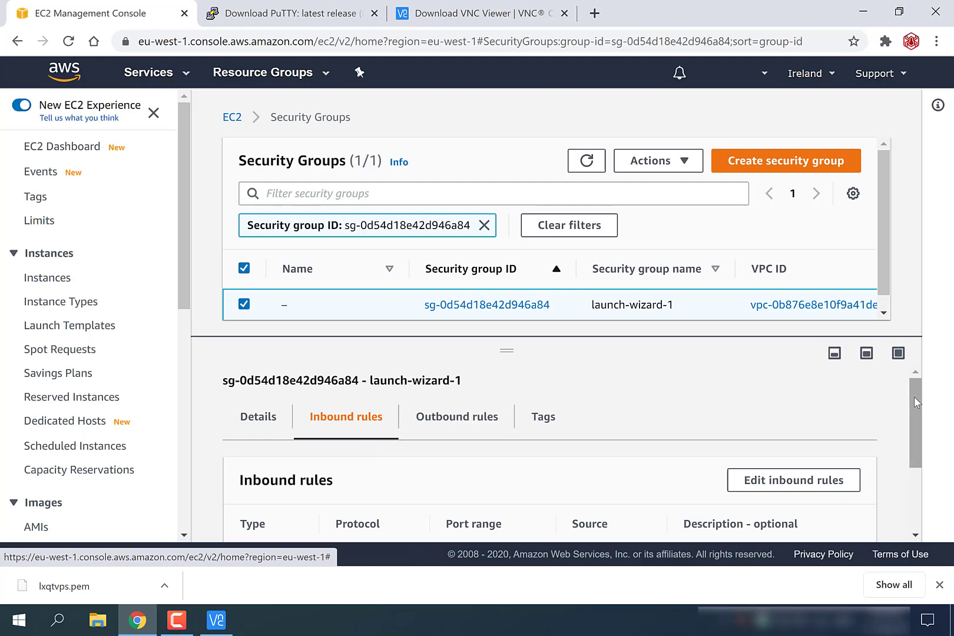
{"action": "scroll", "coordinate": [916, 414], "scroll_direction": "down", "scroll_amount": 1}
{"action": "scroll", "coordinate": [916, 418], "scroll_direction": "down", "scroll_amount": 2}
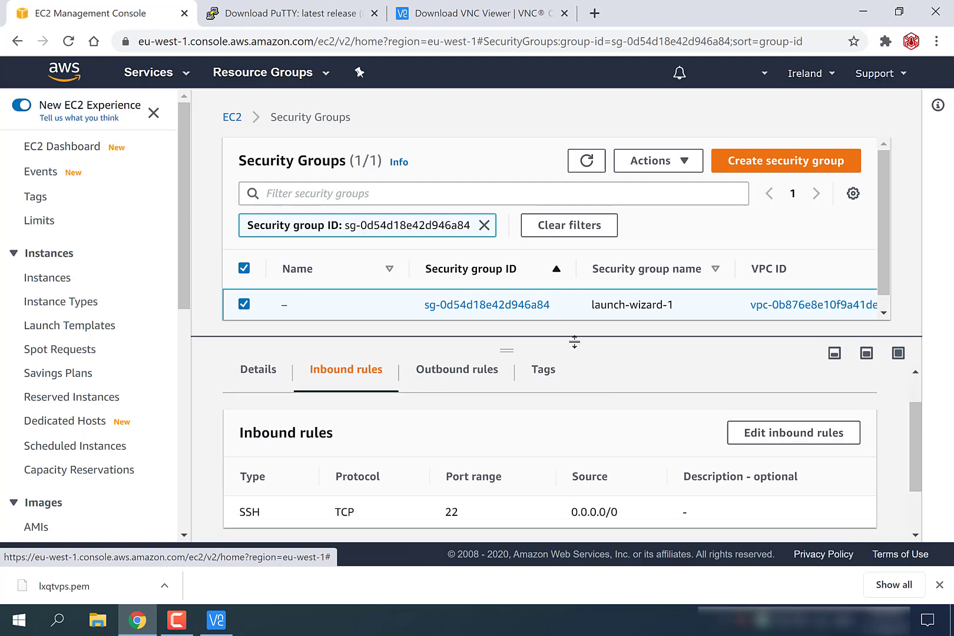
{"action": "mouse_move", "coordinate": [577, 322]}
{"action": "left_mouse_down"}
{"action": "mouse_move", "coordinate": [578, 287]}
{"action": "mouse_move", "coordinate": [580, 304]}
{"action": "left_mouse_up"}
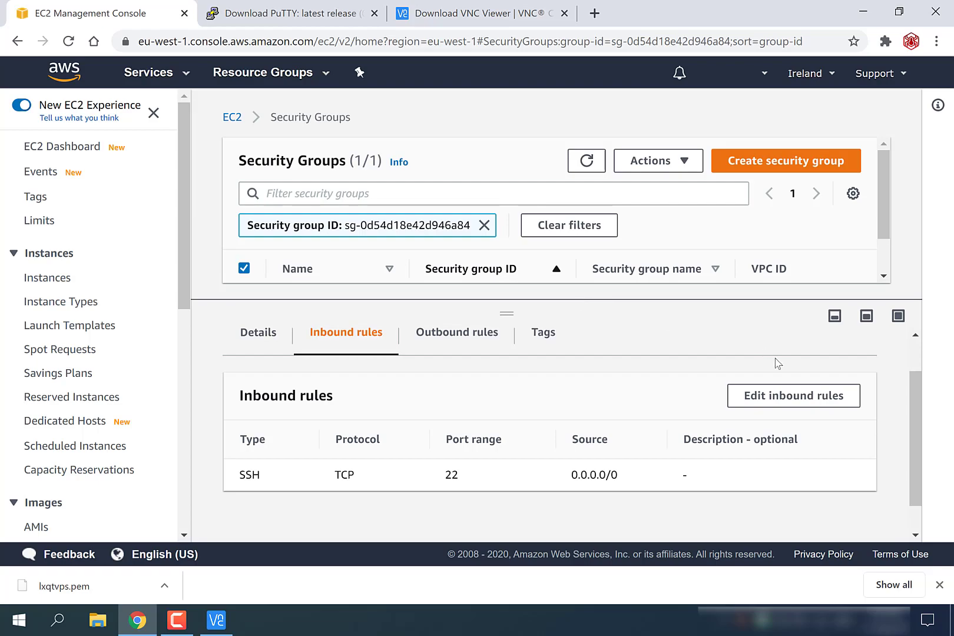
- Edit the inbound rules and add a Custom TCP rule with port range 5901
{"action": "left_click", "coordinate": [796, 402]}
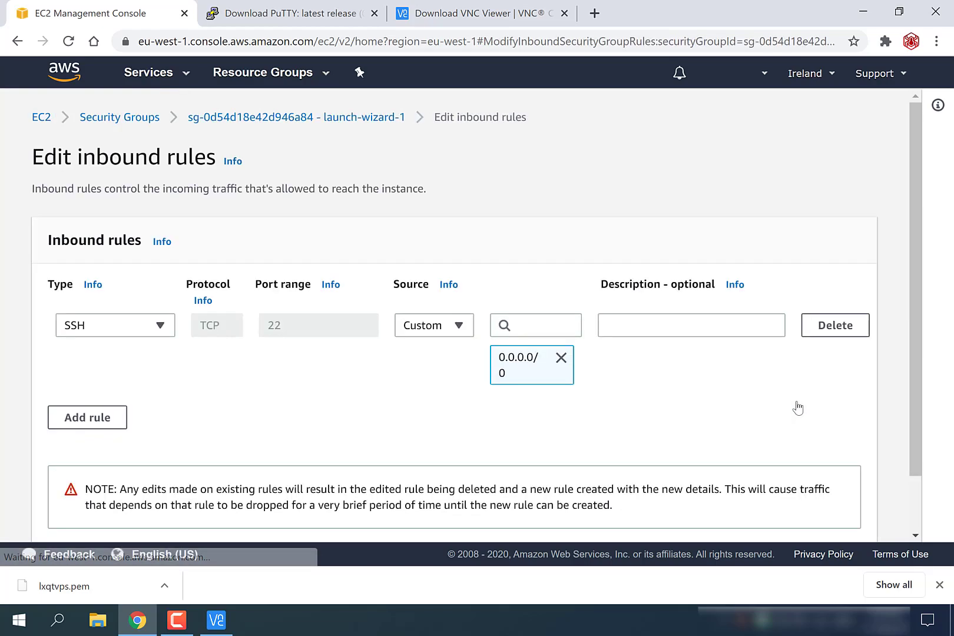
{"action": "left_click", "coordinate": [113, 419]}
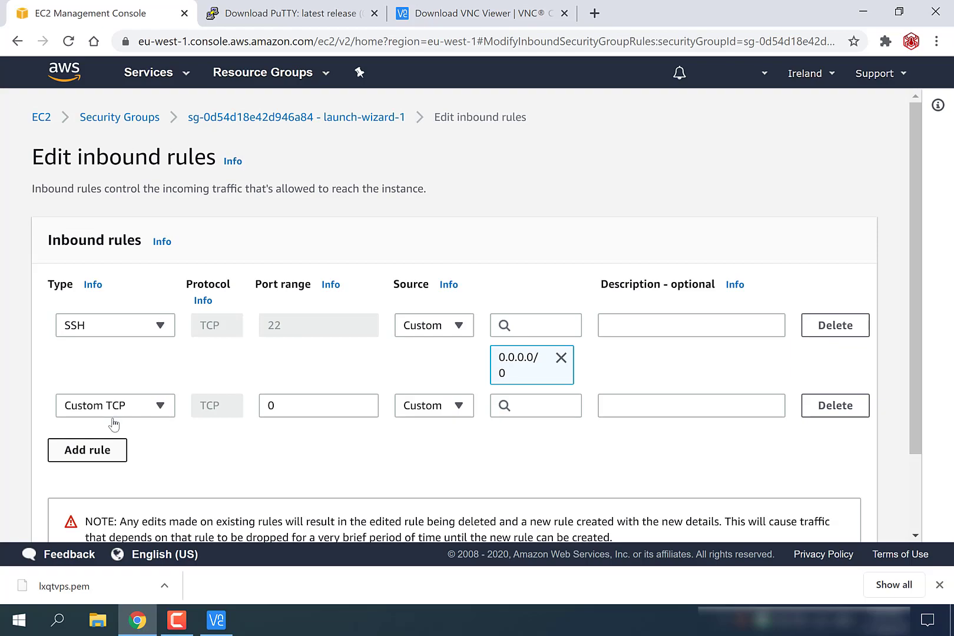
{"action": "left_click", "coordinate": [169, 408]}
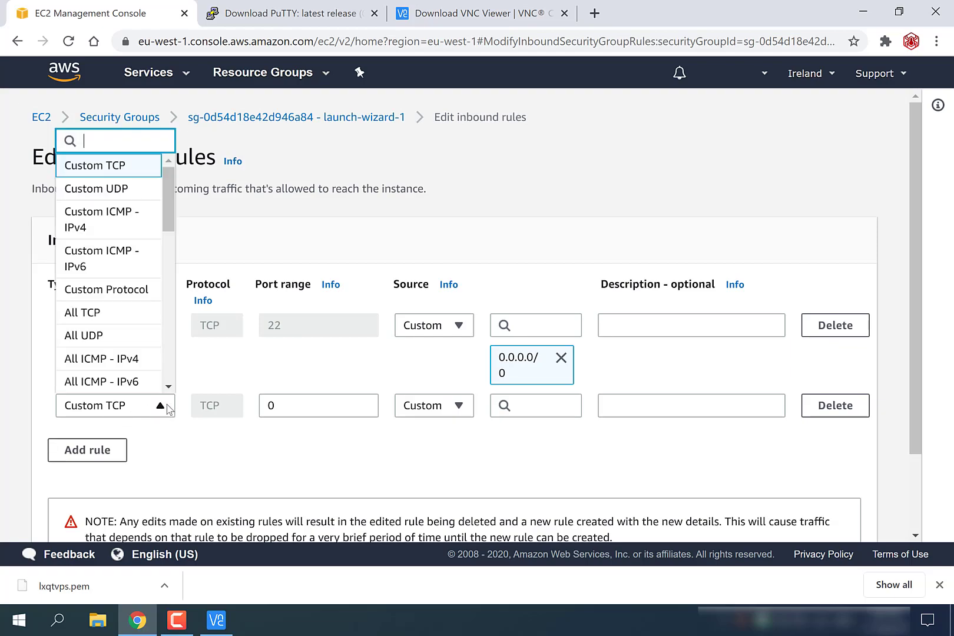
{"action": "scroll", "coordinate": [143, 302], "scroll_direction": "down", "scroll_amount": 5}
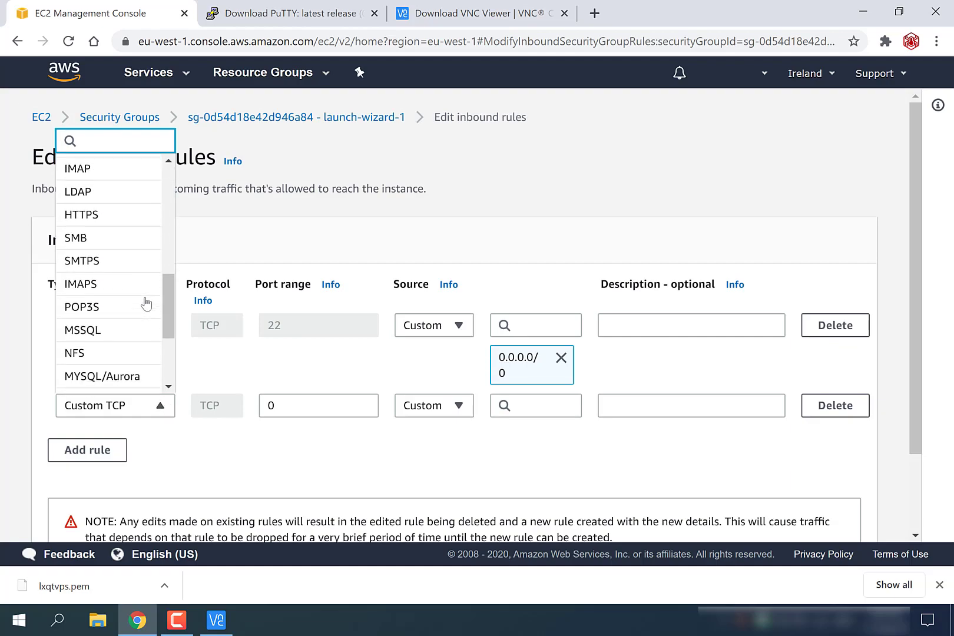
{"action": "scroll", "coordinate": [144, 302], "scroll_direction": "up", "scroll_amount": 5}
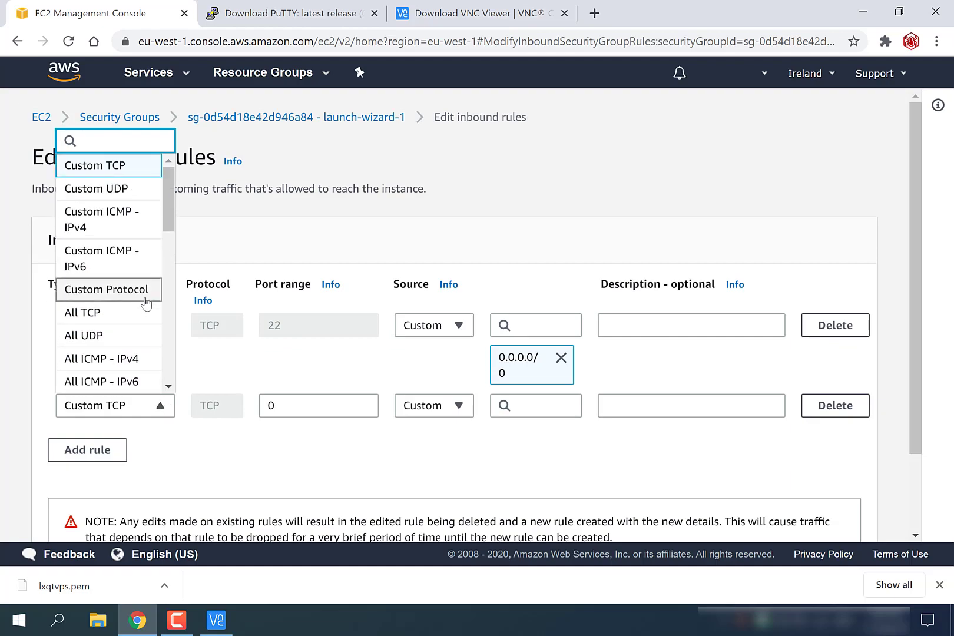
{"action": "left_click", "coordinate": [119, 168]}
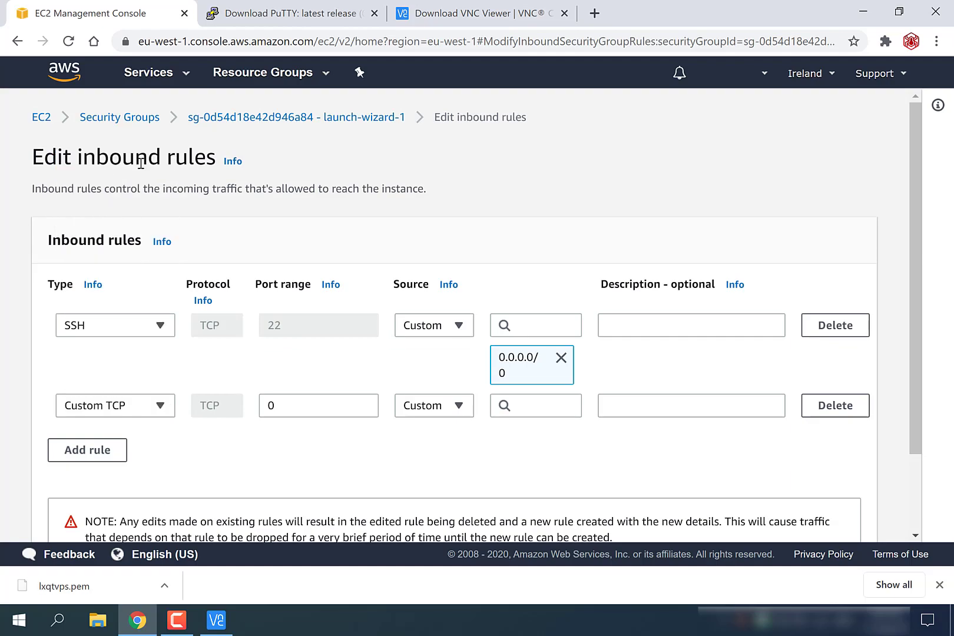
{"action": "left_click", "coordinate": [337, 409]}
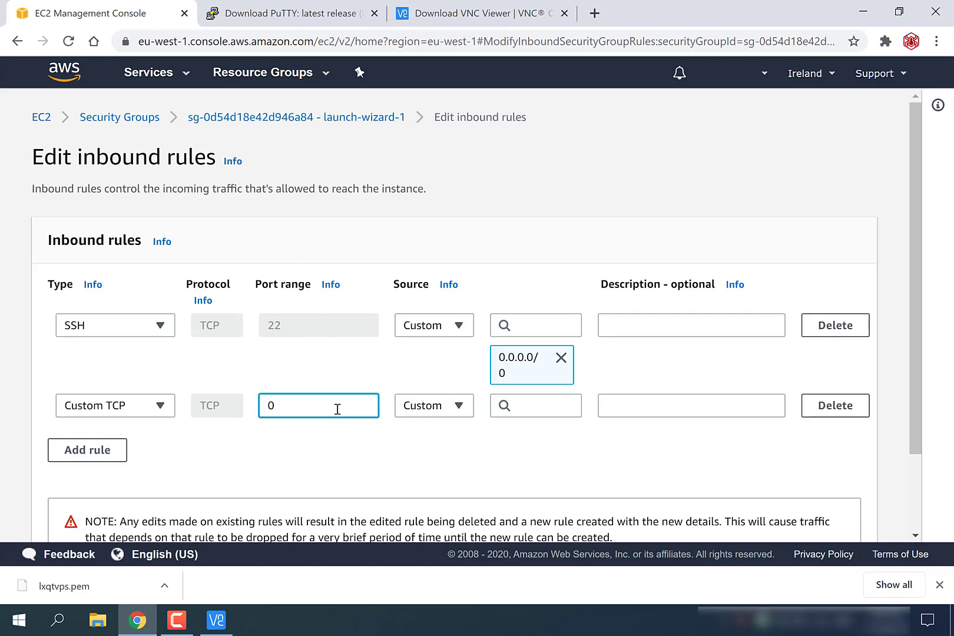
{"action": "key", "text": "BackSpace"}
{"action": "type", "text": "5901"}
- Set the port 5901 rule's source to Custom with CIDR block 0.0.0.0/0 and save the inbound rules
{"action": "left_click", "coordinate": [448, 412]}
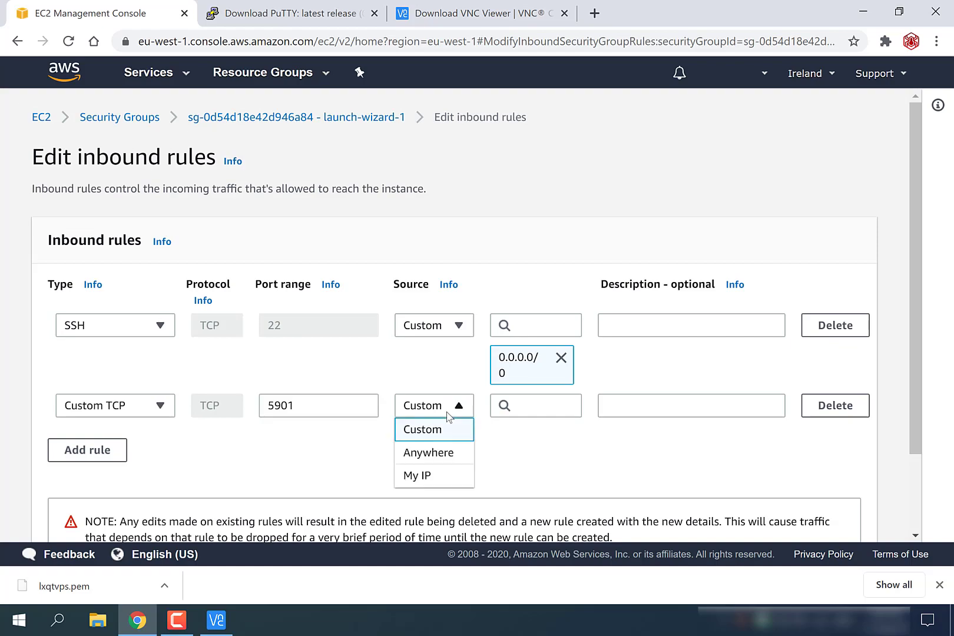
{"action": "left_click", "coordinate": [431, 436]}
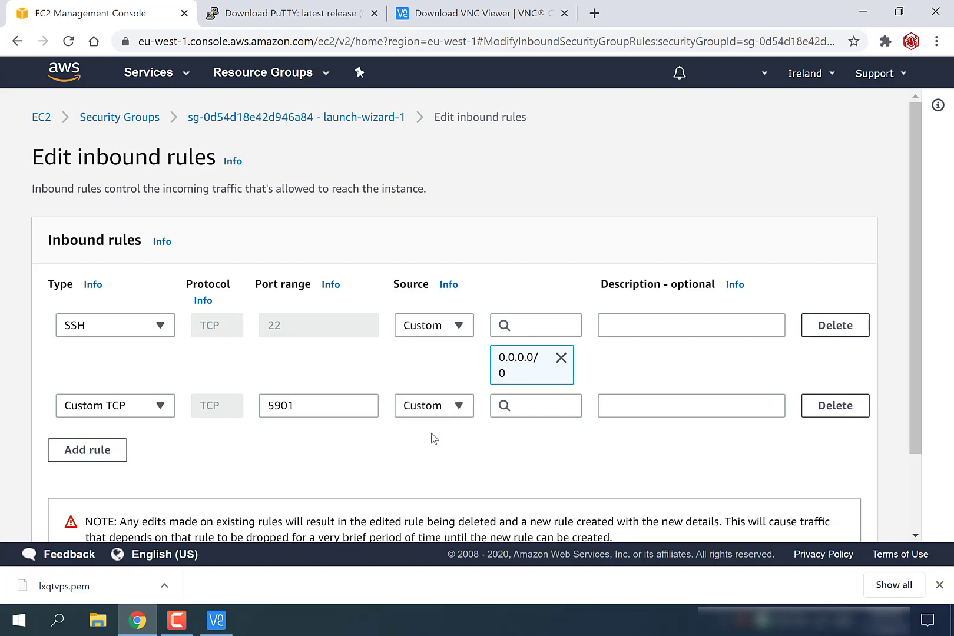
{"action": "left_click", "coordinate": [547, 404]}
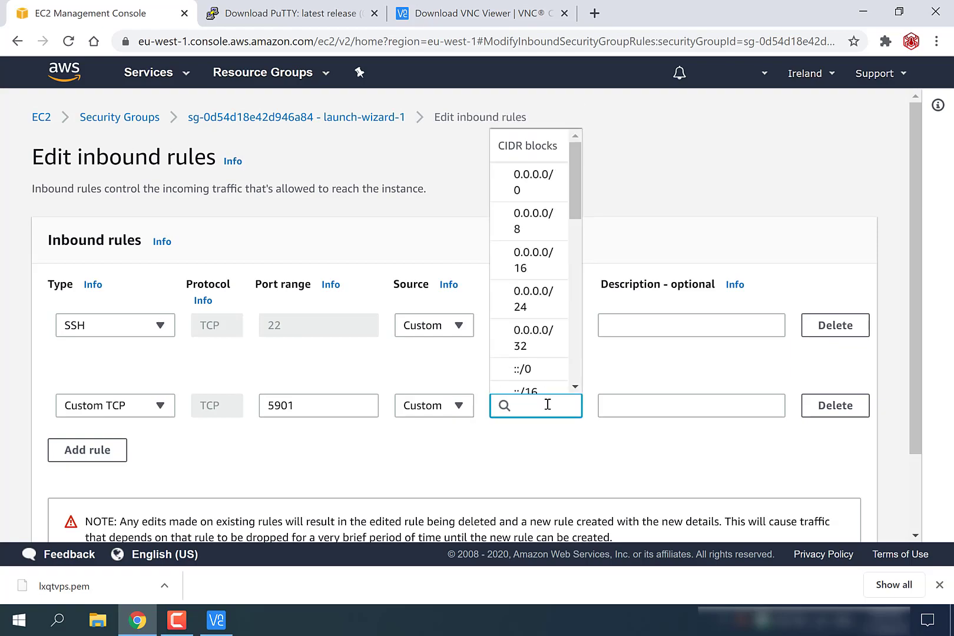
{"action": "left_click", "coordinate": [534, 179]}
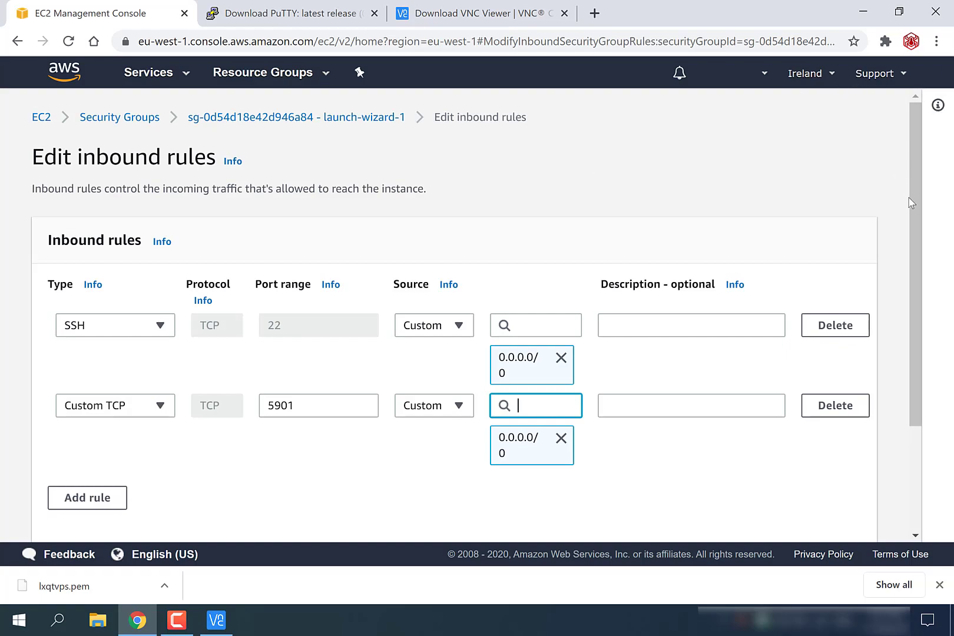
{"action": "left_click_drag", "start_coordinate": [921, 213], "coordinate": [920, 377]}
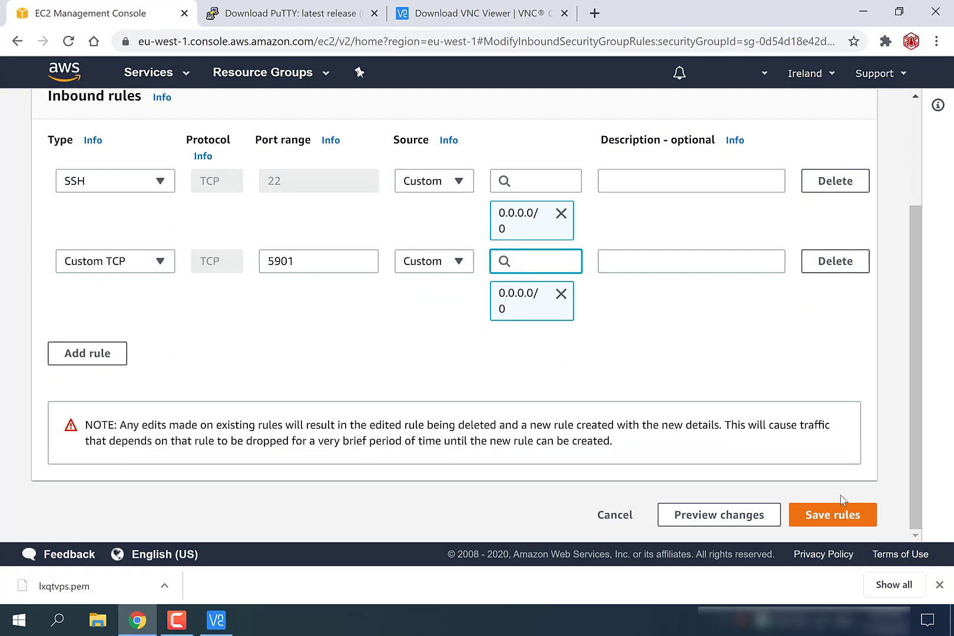
{"action": "left_click", "coordinate": [836, 516]}
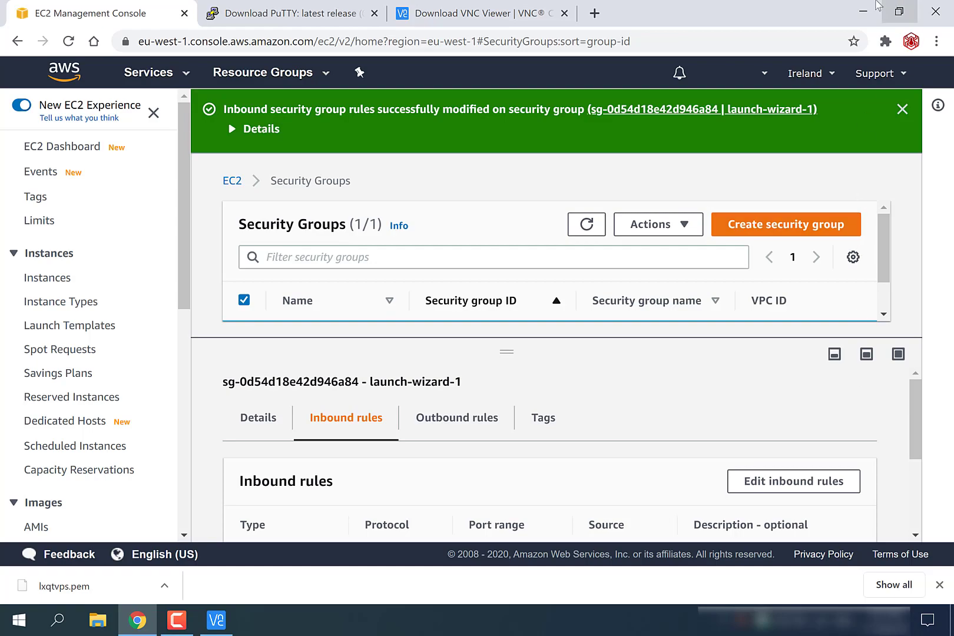
- Switch to VNC Viewer, connect to the saved "LXQT UBUNU AWS VPS" server and accept the unencrypted connection
{"action": "left_click", "coordinate": [864, 10]}
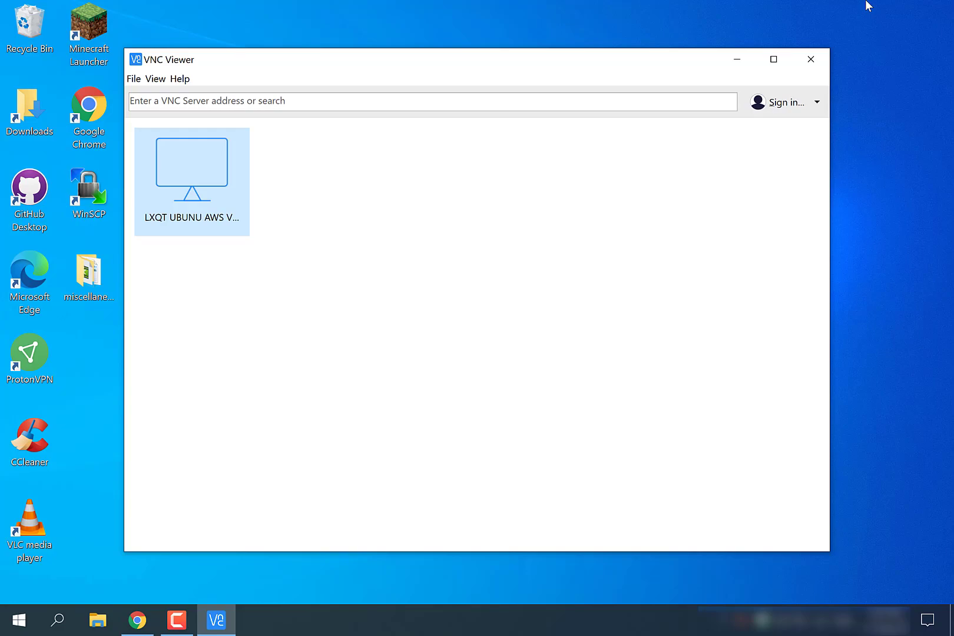
{"action": "right_click", "coordinate": [203, 194]}
{"action": "left_click", "coordinate": [223, 199]}
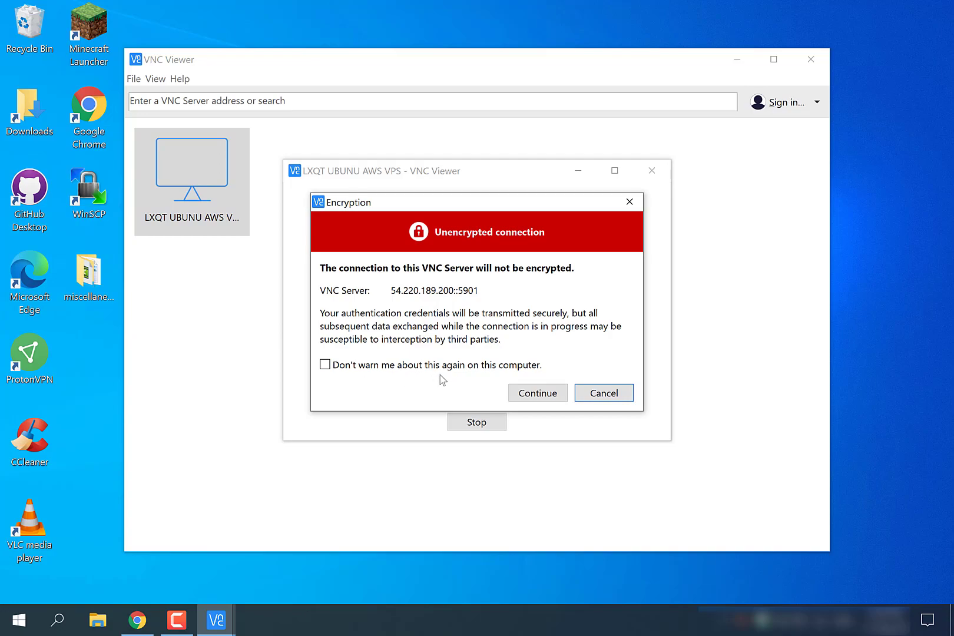
{"action": "left_click", "coordinate": [516, 398]}
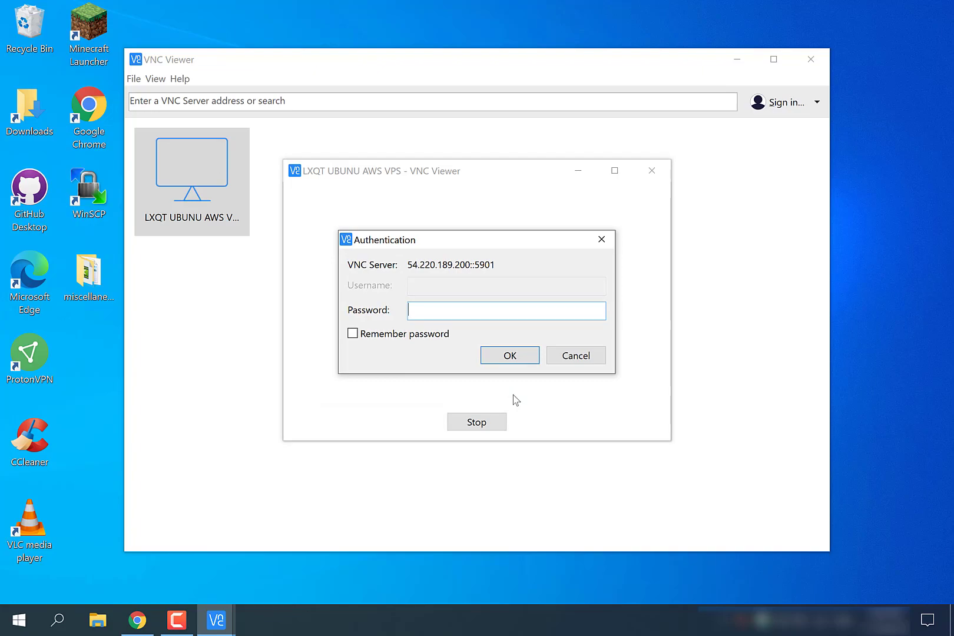
- Authenticate with the VNC password, have it remembered, and maximize the remote desktop window
{"action": "type", "text": "*********"}
{"action": "left_click", "coordinate": [369, 340]}
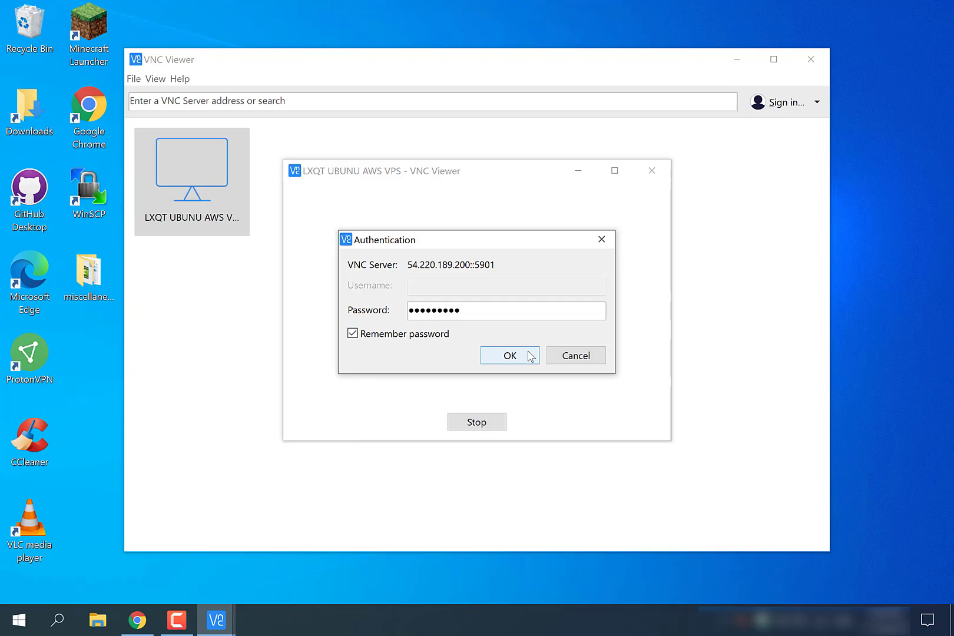
{"action": "left_click", "coordinate": [531, 357]}
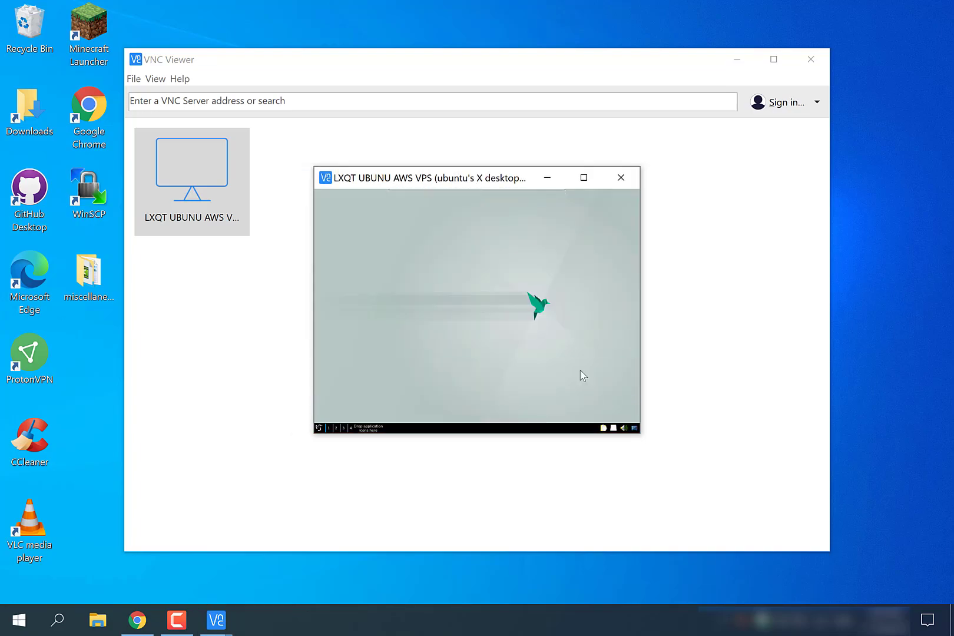
{"action": "left_click", "coordinate": [584, 178]}
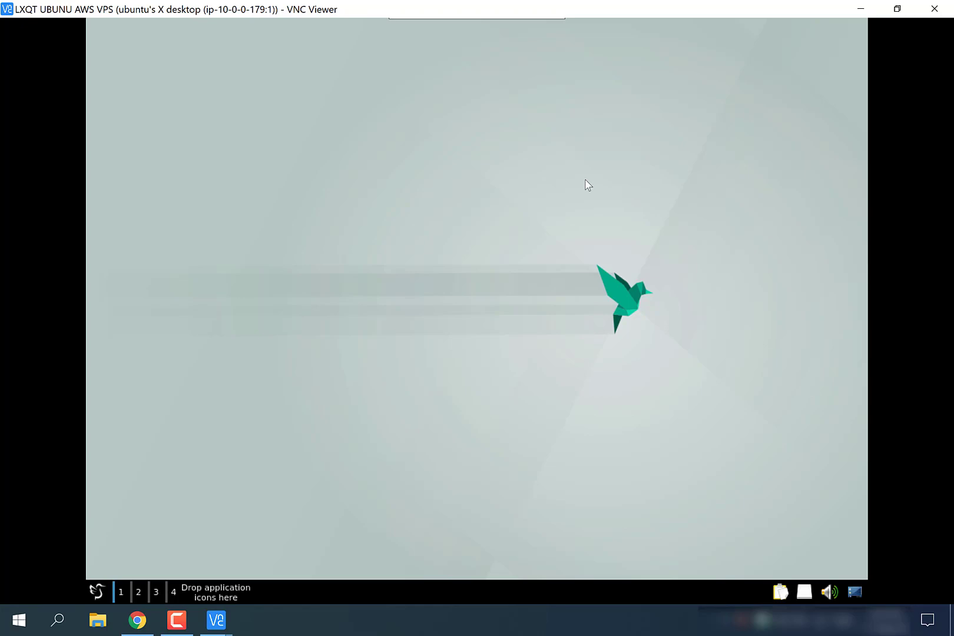
- Browse the application categories of the remote LXQt desktop and launch Firefox Web Browser
{"action": "left_click", "coordinate": [96, 591]}
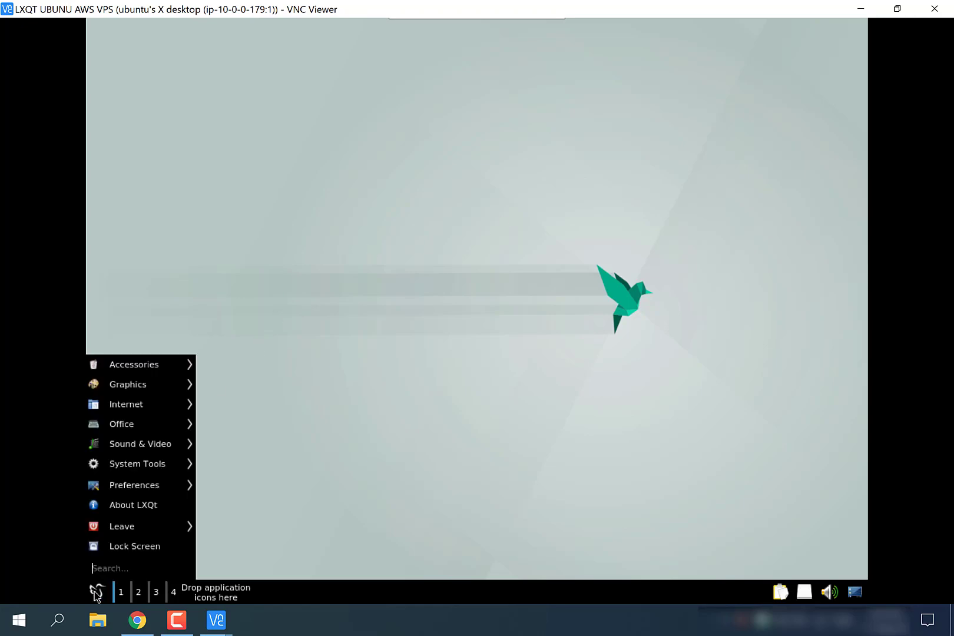
{"action": "mouse_move", "coordinate": [136, 369]}
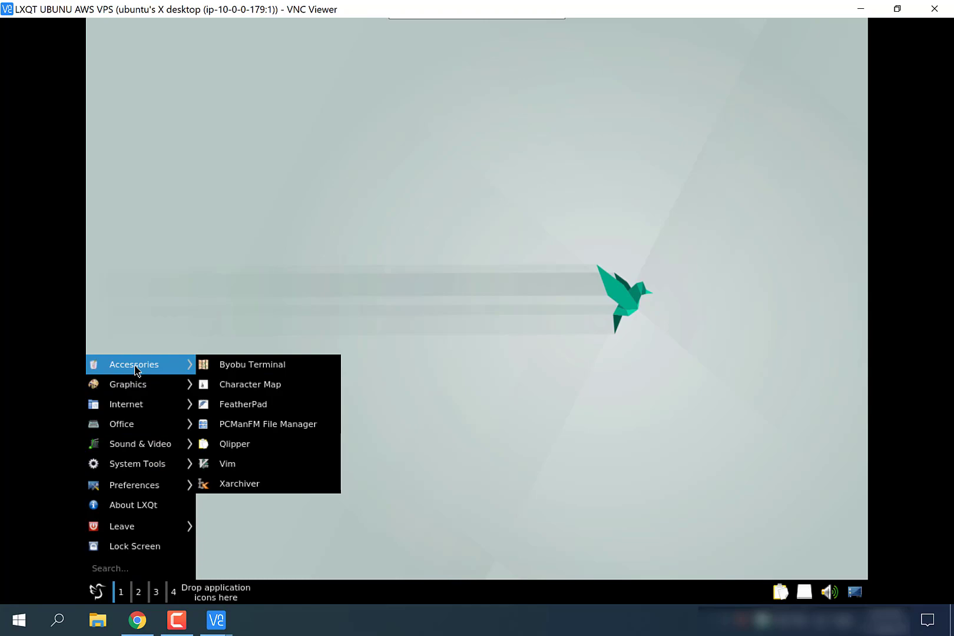
{"action": "mouse_move", "coordinate": [144, 389]}
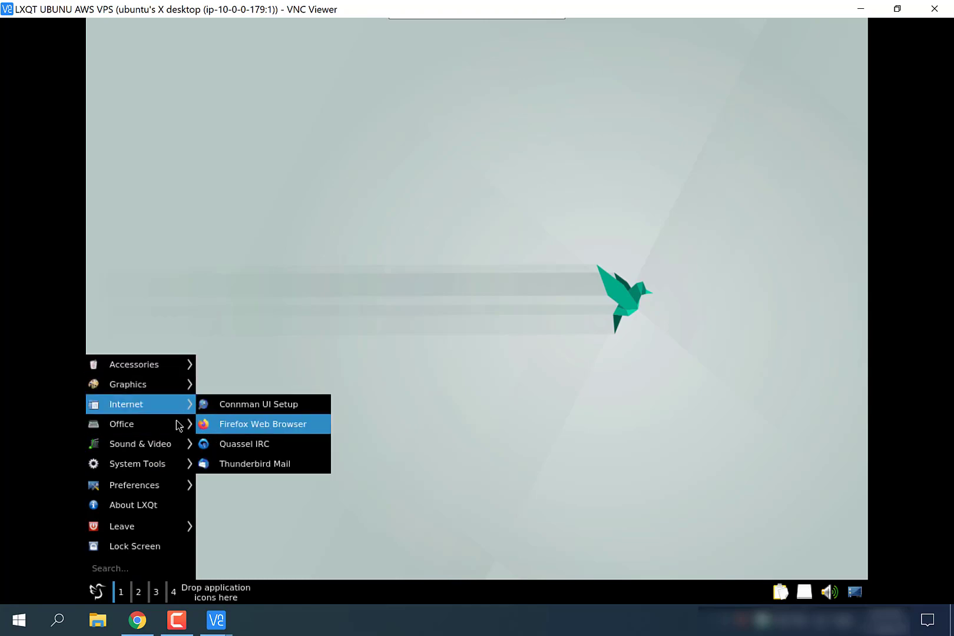
{"action": "mouse_move", "coordinate": [159, 428]}
{"action": "mouse_move", "coordinate": [157, 448]}
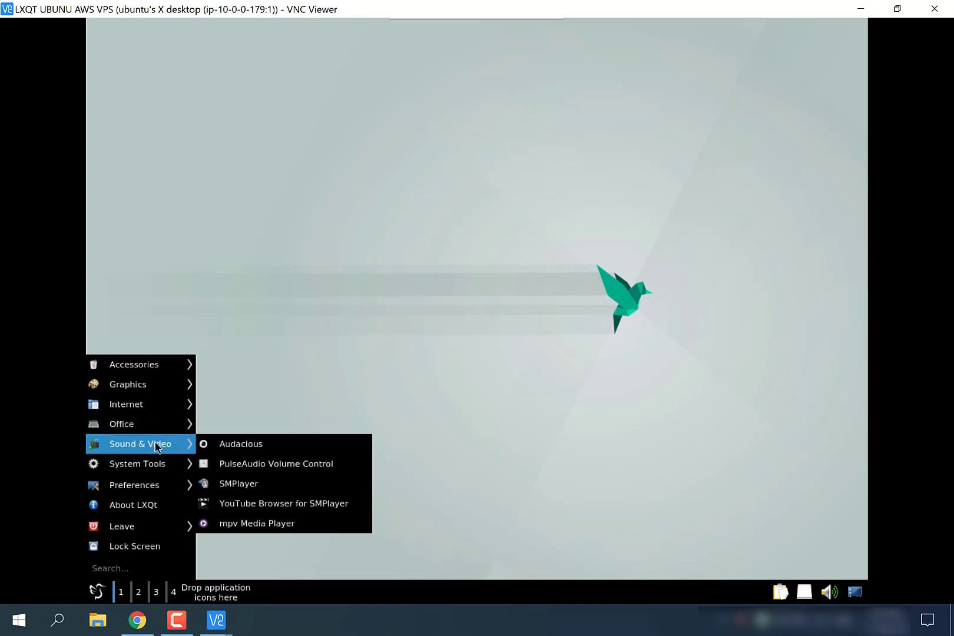
{"action": "mouse_move", "coordinate": [153, 493]}
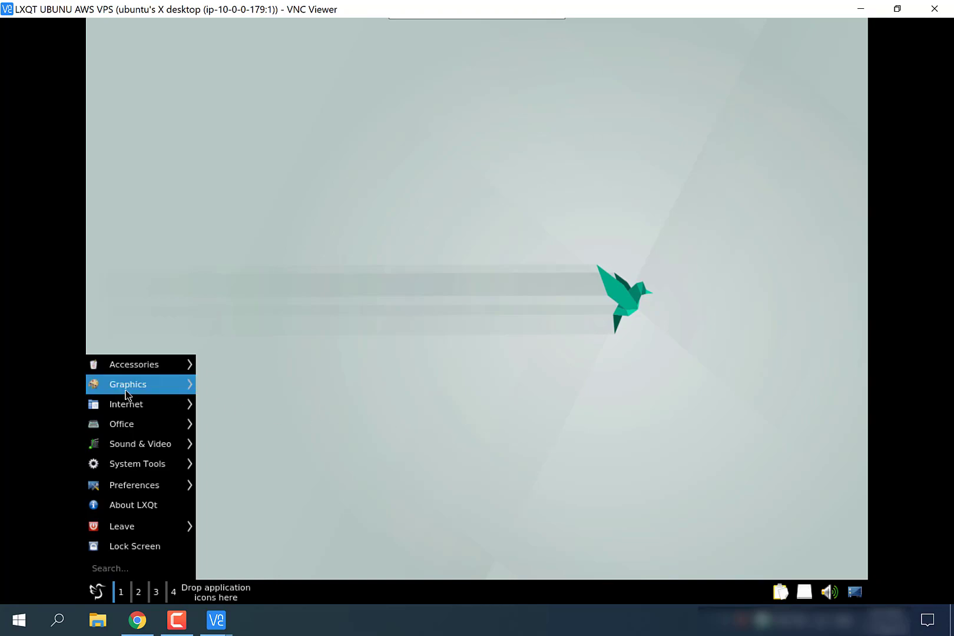
{"action": "mouse_move", "coordinate": [121, 404]}
{"action": "left_click", "coordinate": [247, 430]}
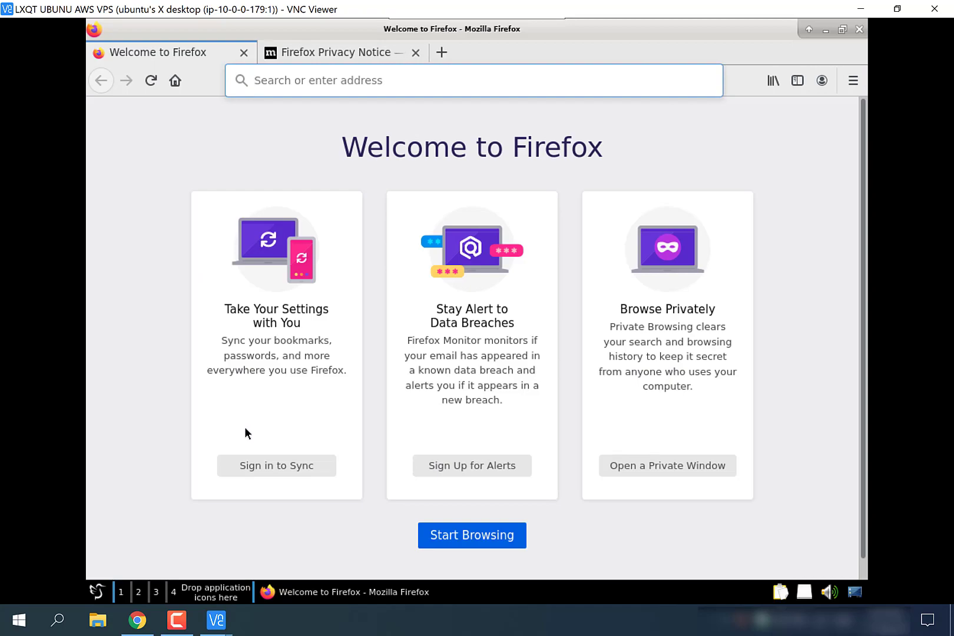
{"action": "type", "text": "www.google.com"}
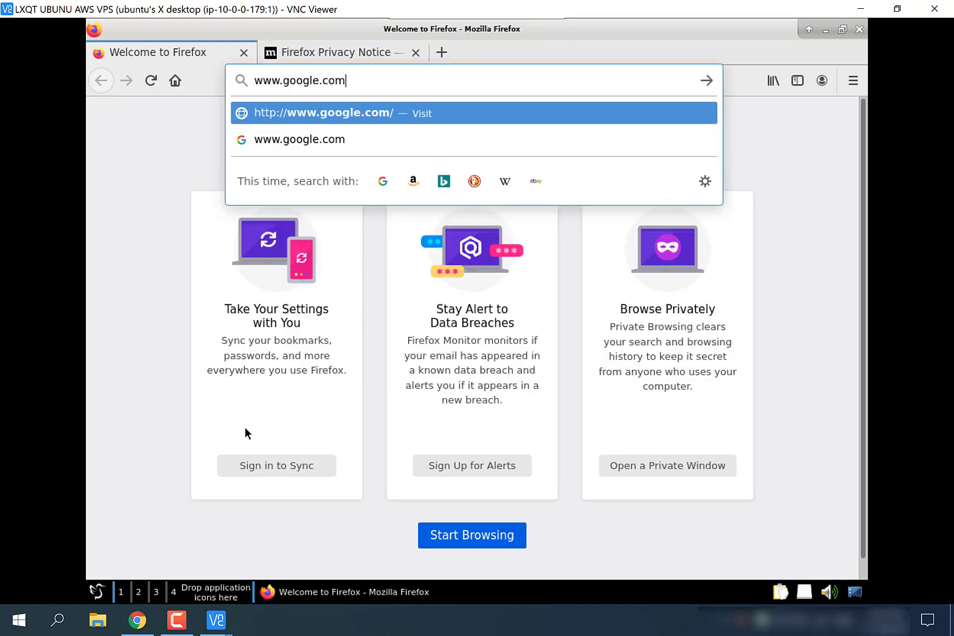
{"action": "key", "text": "Return"}
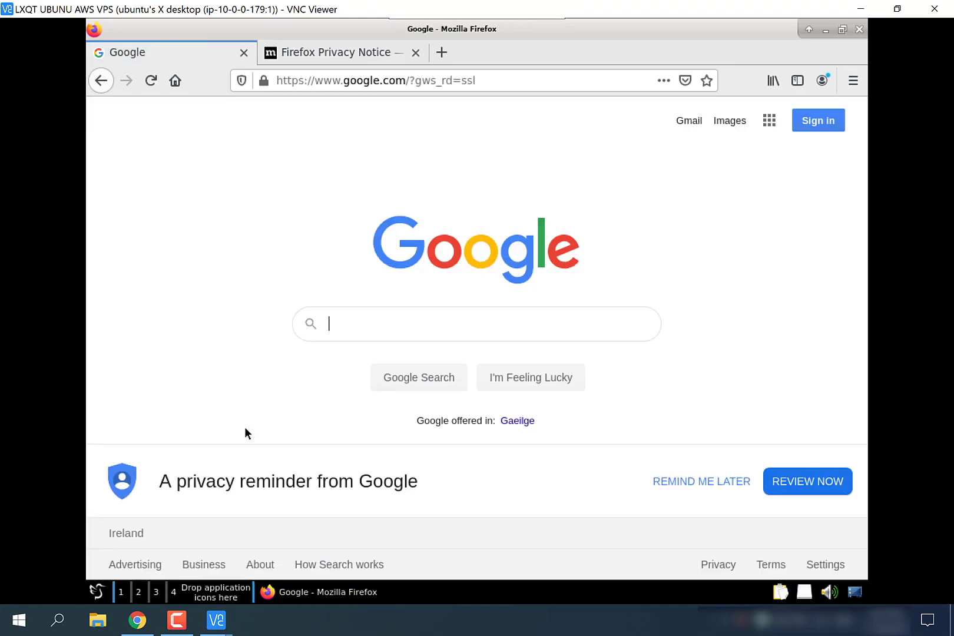
{"action": "left_click", "coordinate": [859, 28]}
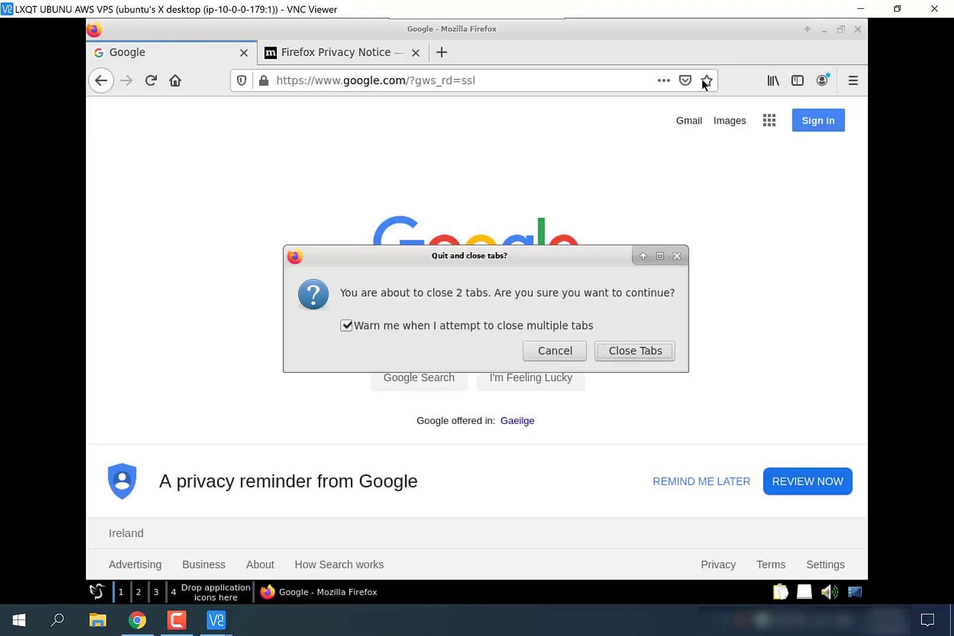
{"action": "left_click", "coordinate": [623, 358]}
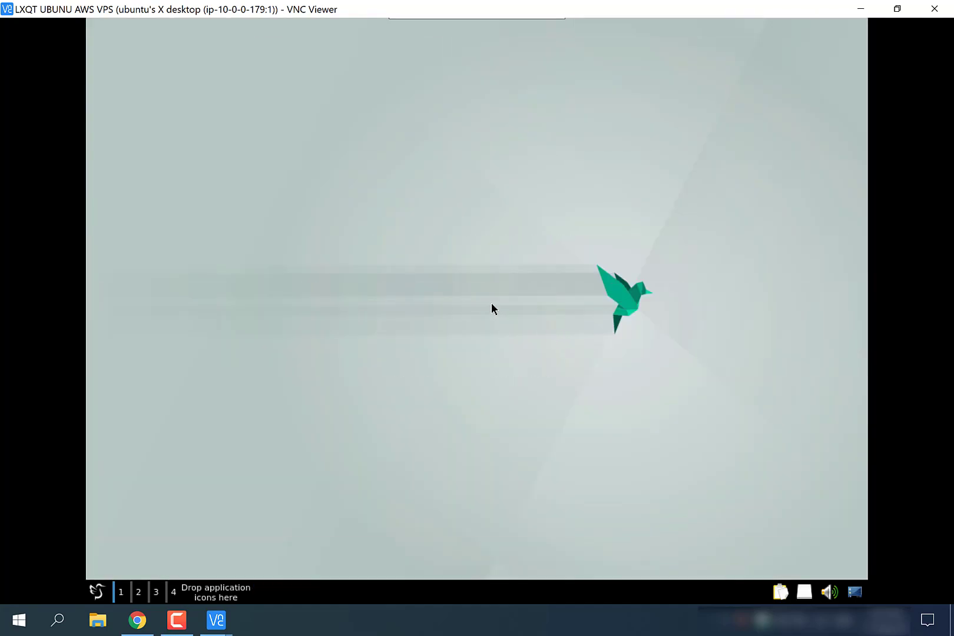